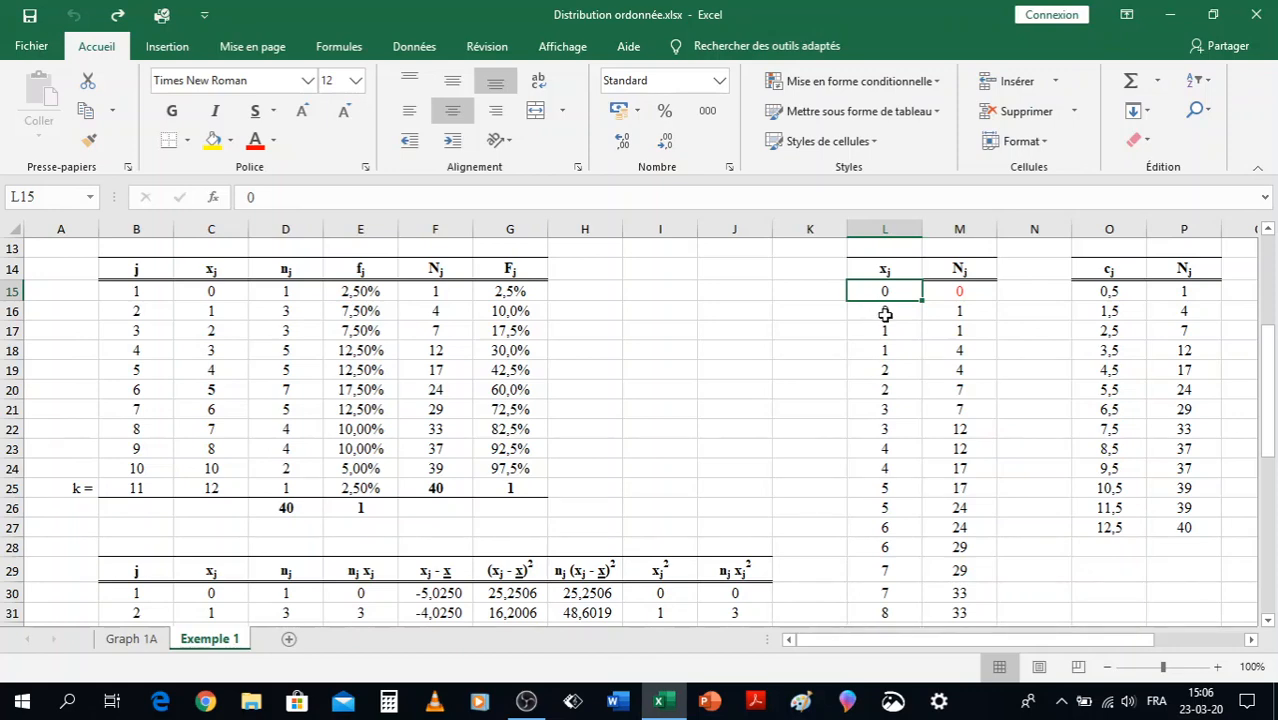
- Examine the repeated xj values in column L of the cumulative table, cell by cell from L15 to L24
click(885, 313)
click(887, 329)
click(899, 347)
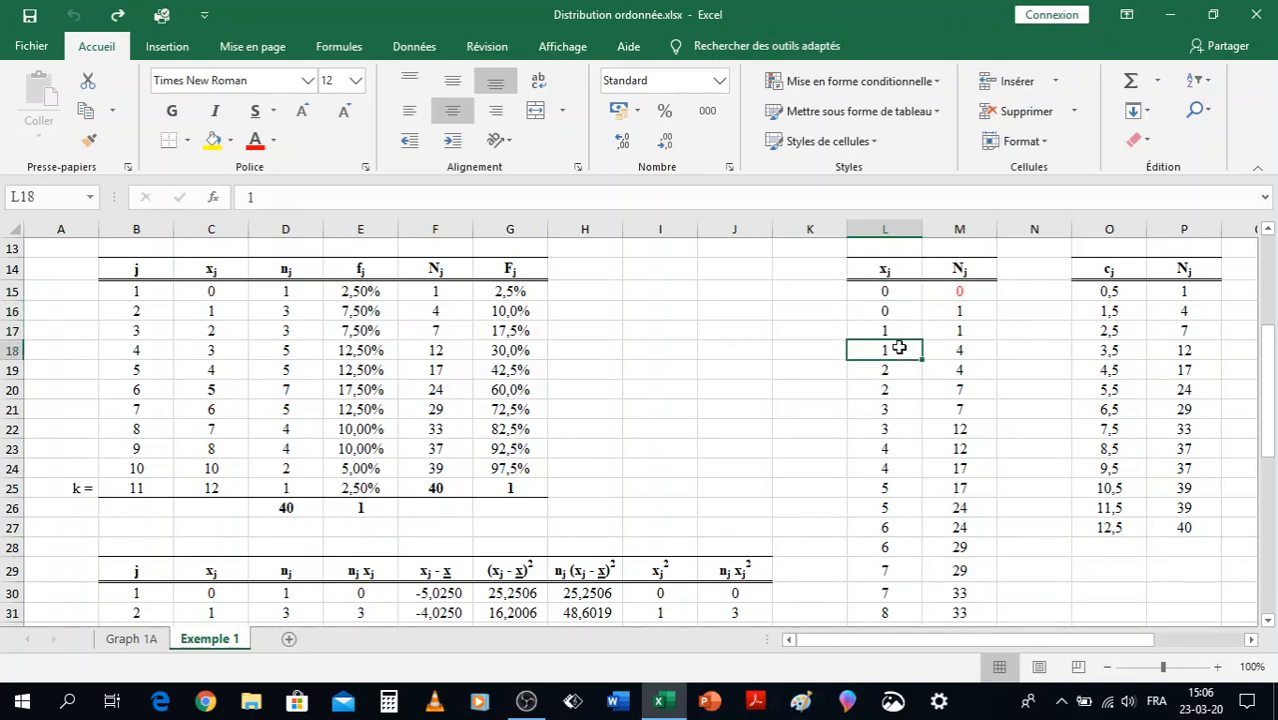
click(899, 371)
click(895, 392)
click(894, 409)
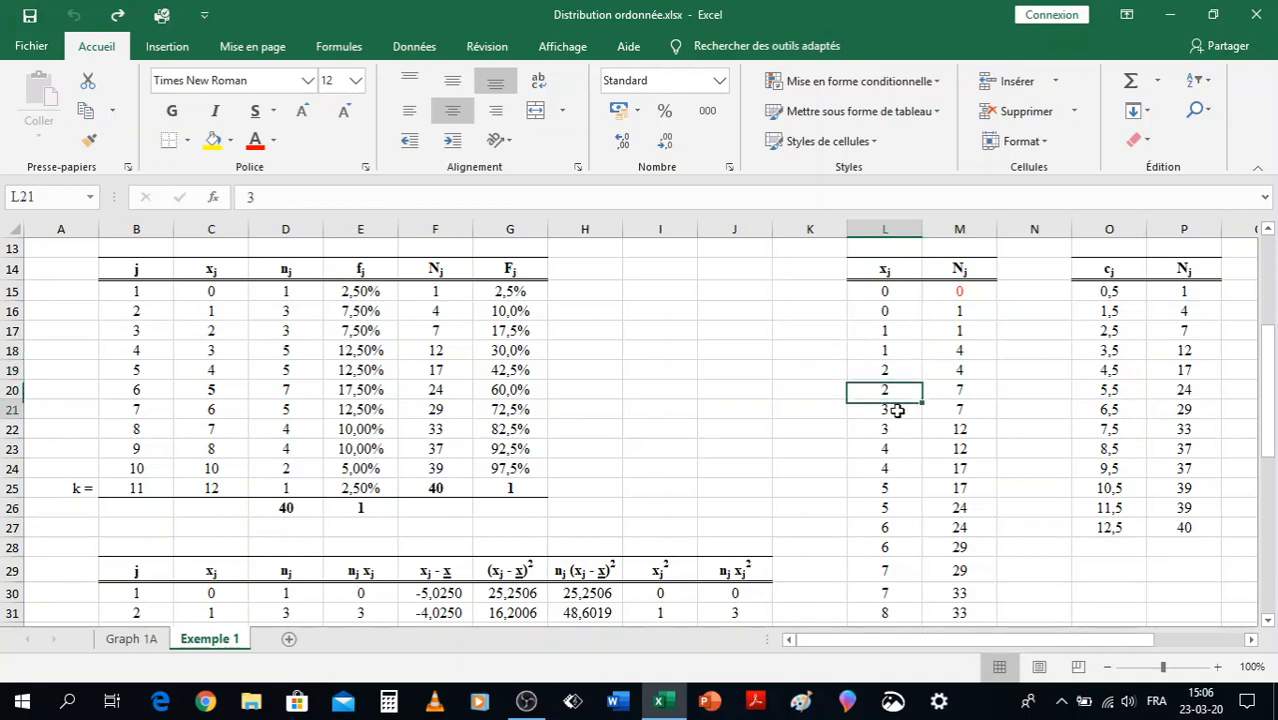
click(897, 430)
click(898, 450)
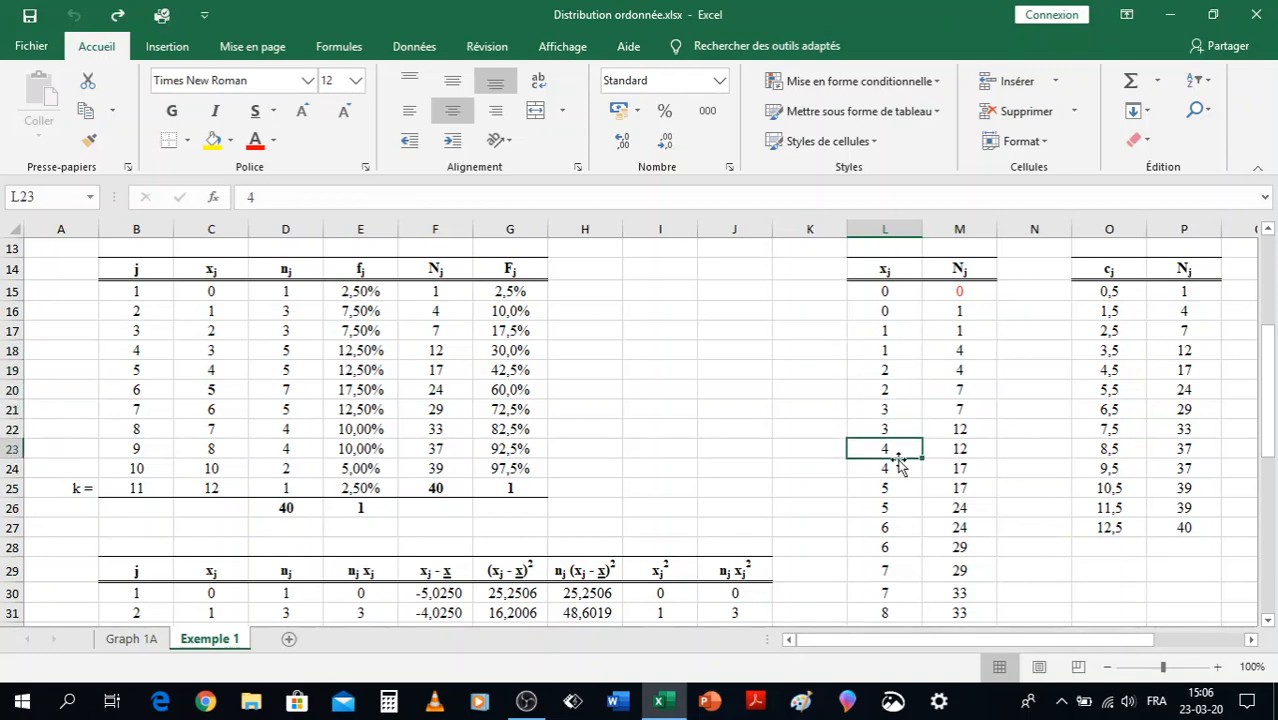
click(895, 468)
scroll(903, 448, down, 1)
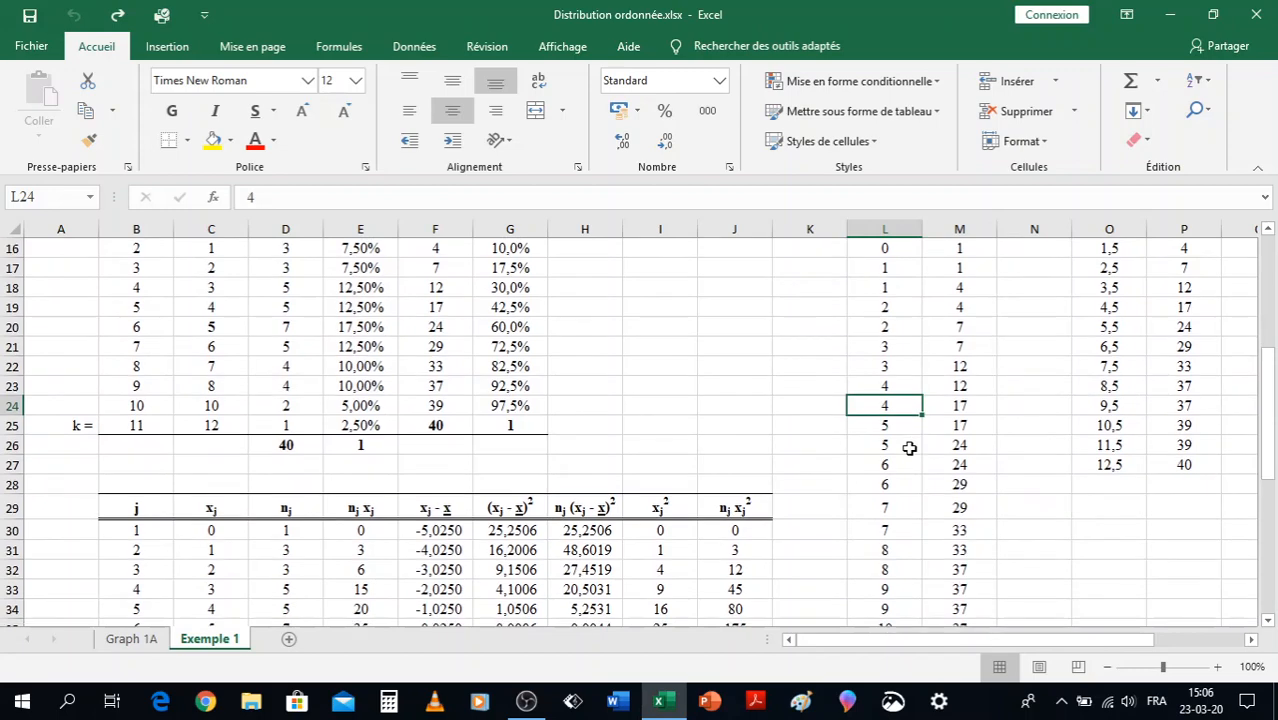
scroll(910, 448, down, 1)
scroll(906, 448, up, 3)
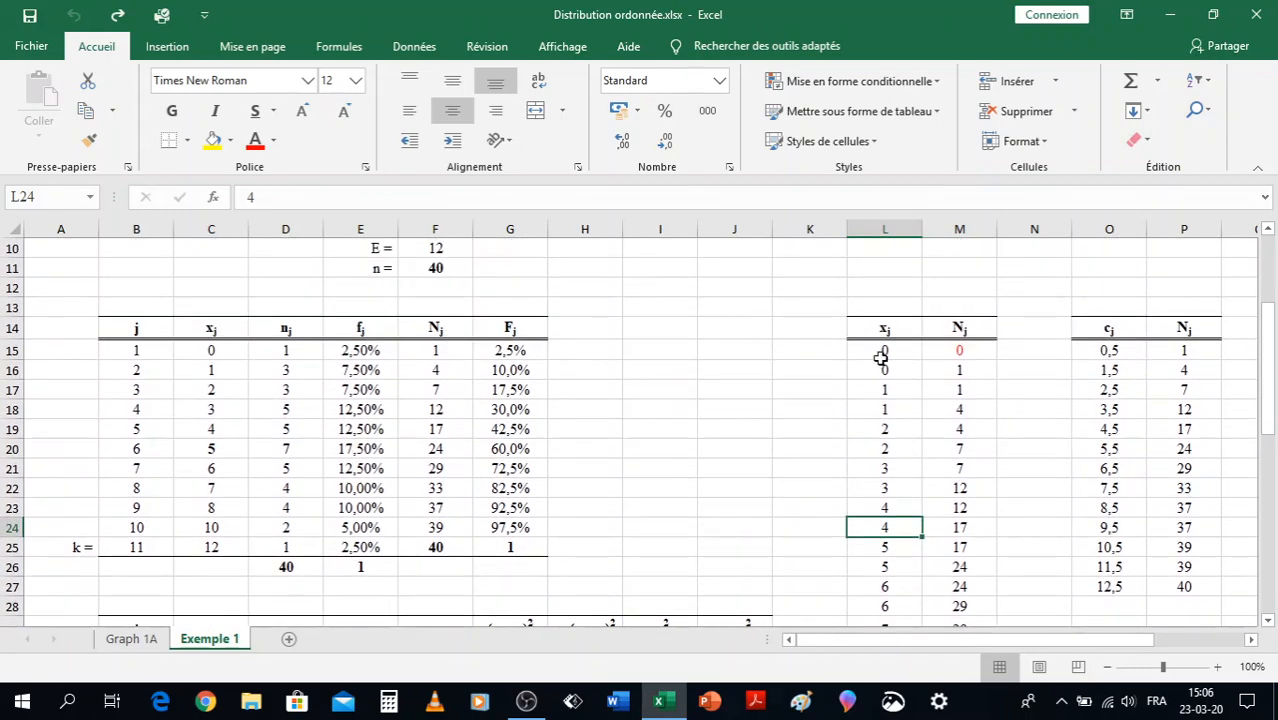
- Compare the first and last xj values in C15 and C25 with the remaining xj values down column L
click(232, 358)
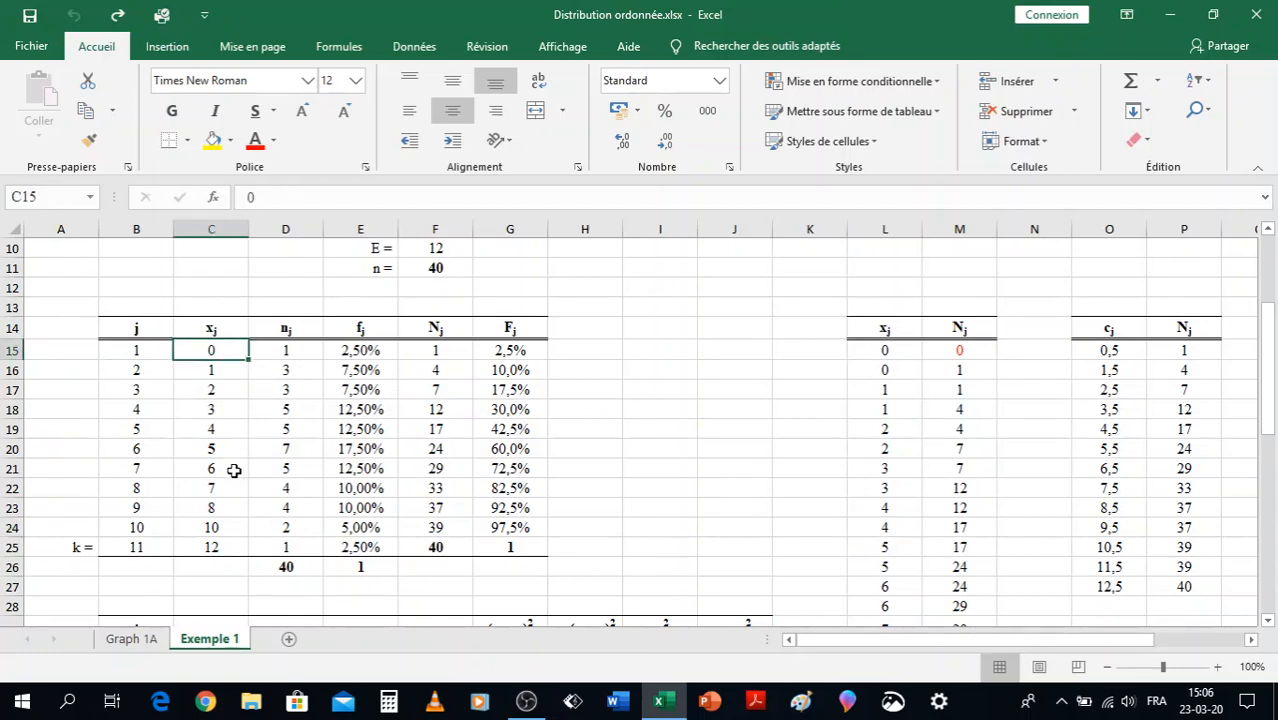
click(217, 547)
scroll(1018, 532, down, 2)
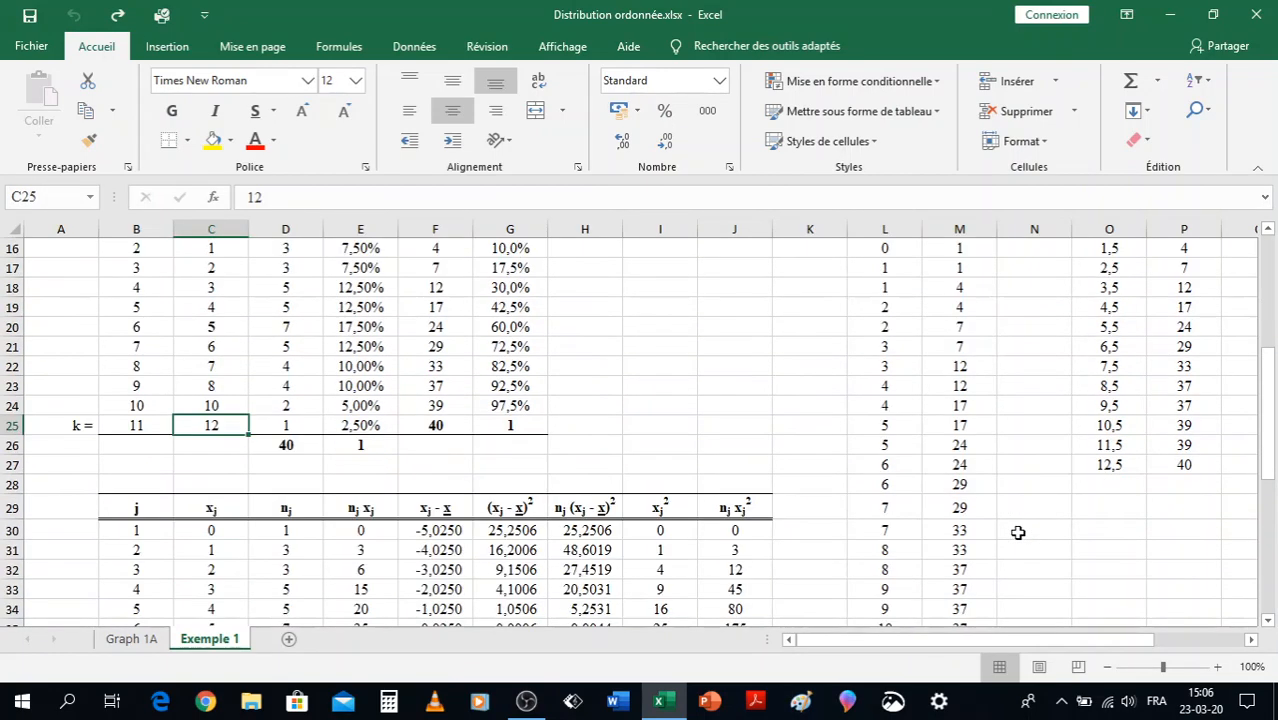
scroll(1018, 532, down, 2)
click(886, 471)
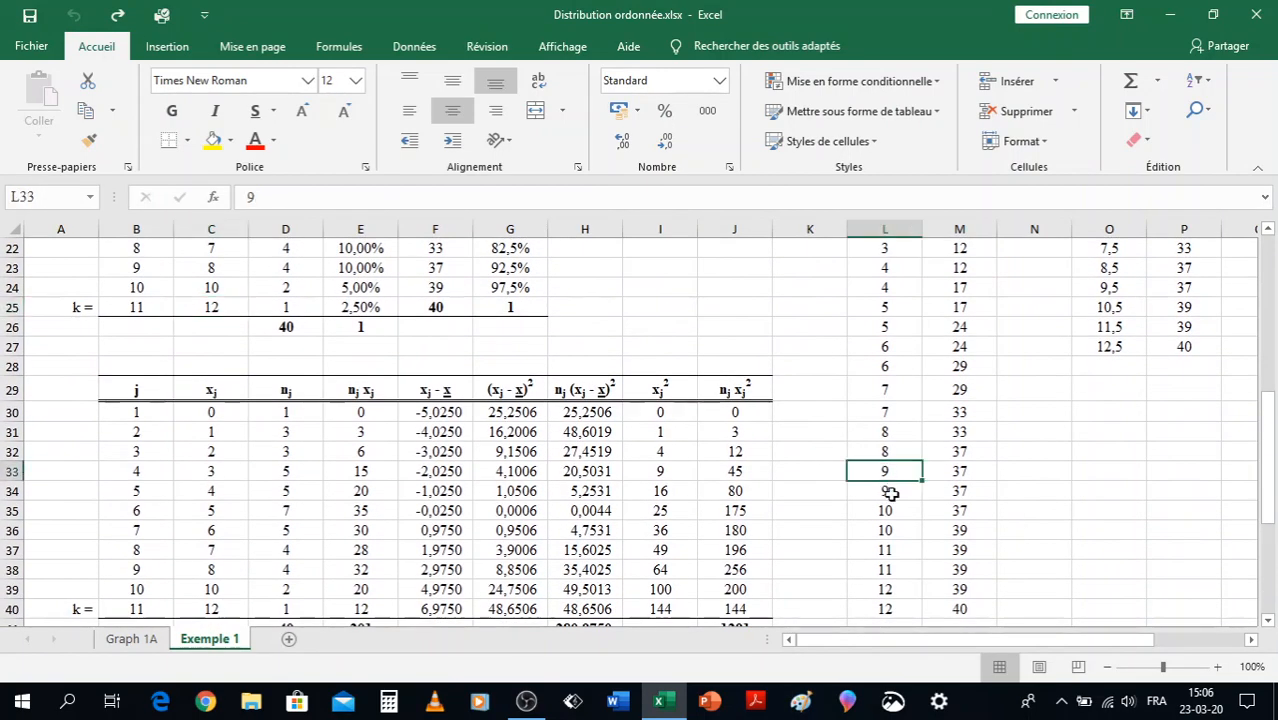
click(893, 550)
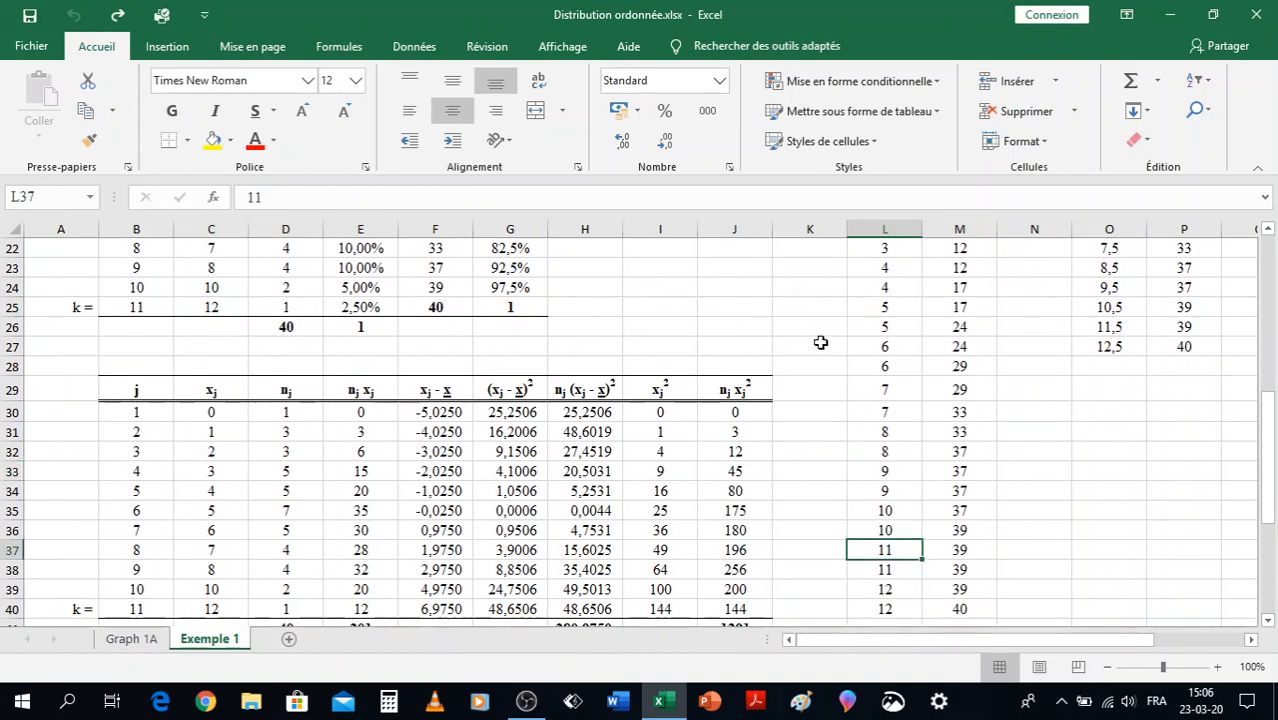
- Compare the repeated Nj values in column M with the cumulative frequencies in column F
scroll(807, 333, up, 3)
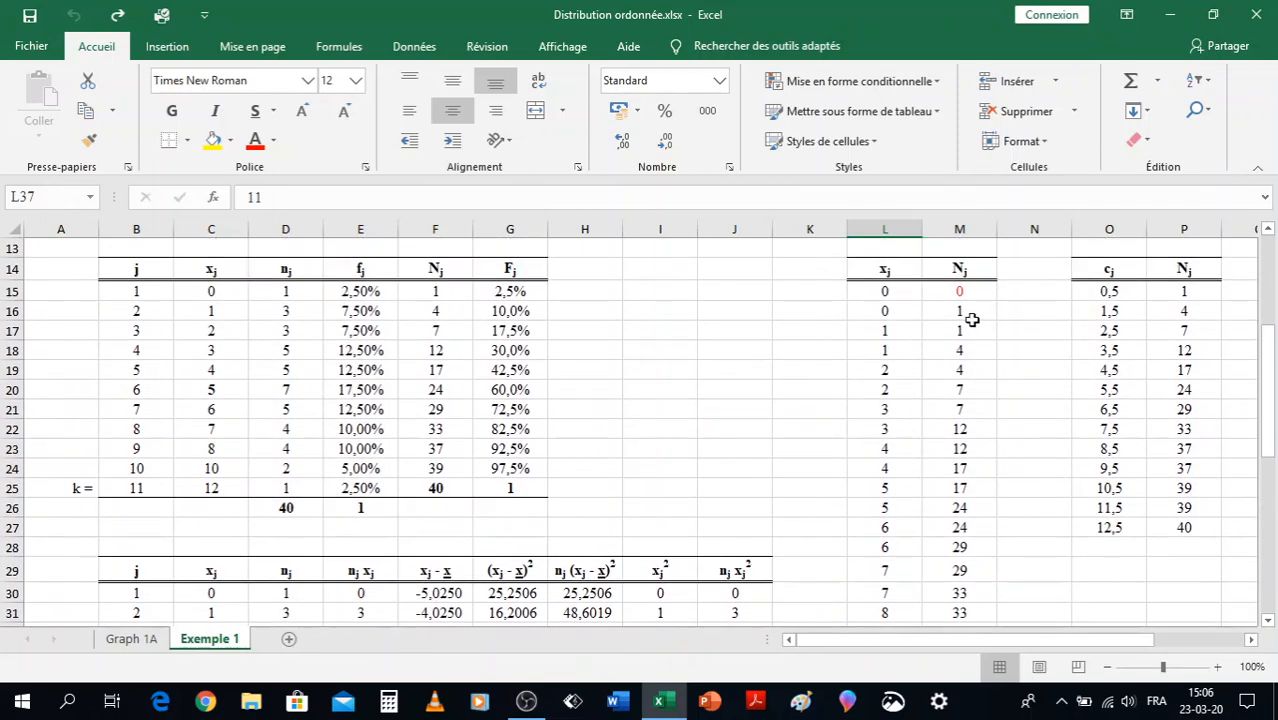
drag(961, 313, 967, 332)
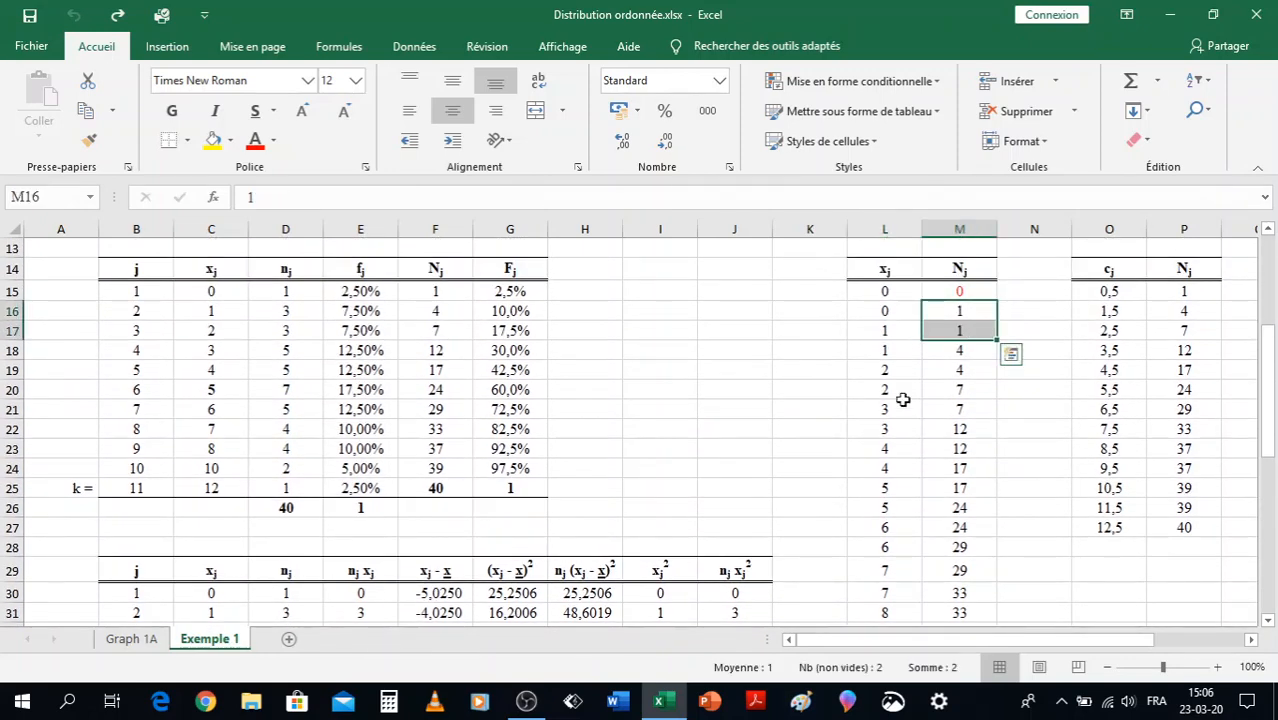
click(446, 299)
drag(446, 299, 446, 308)
click(443, 300)
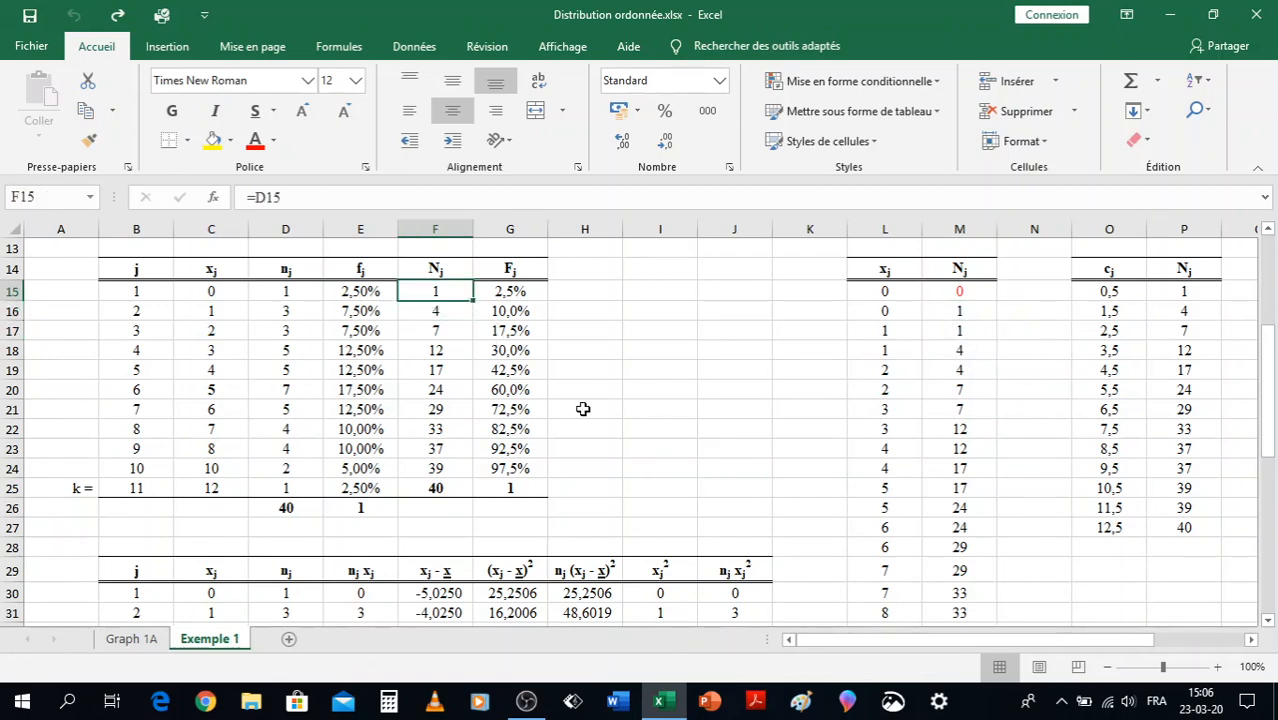
scroll(973, 388, down, 2)
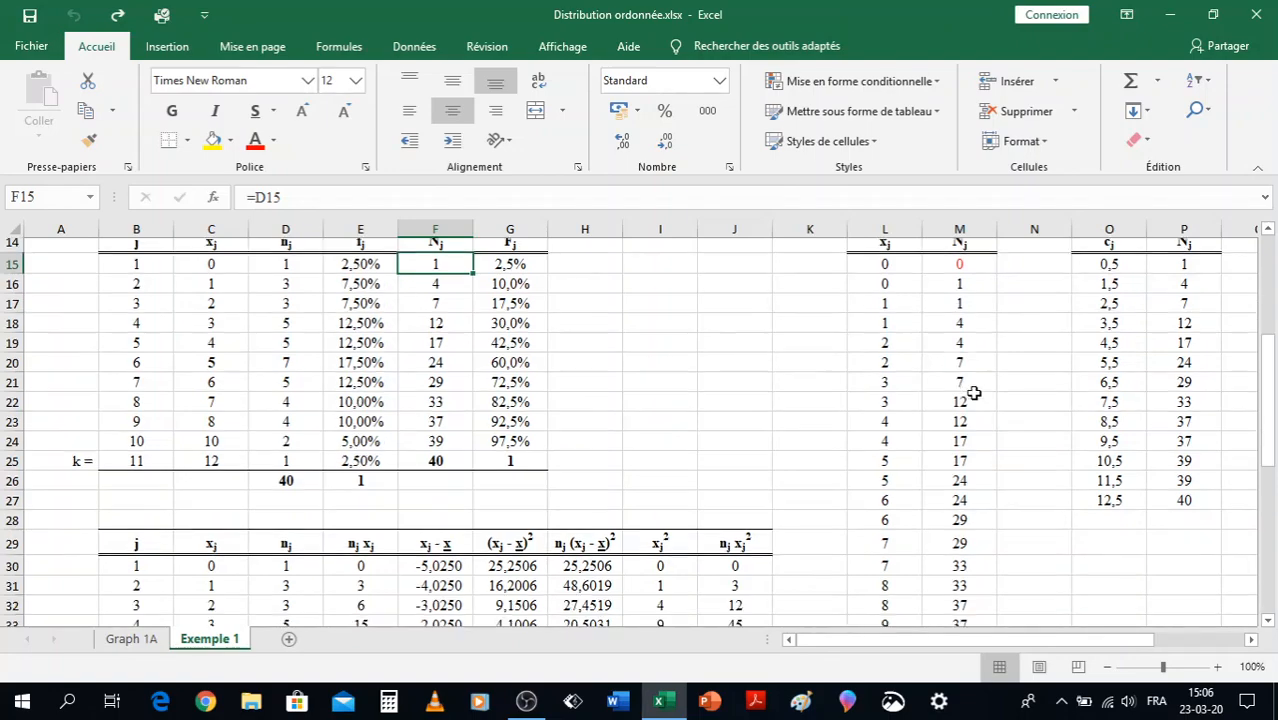
scroll(973, 395, down, 1)
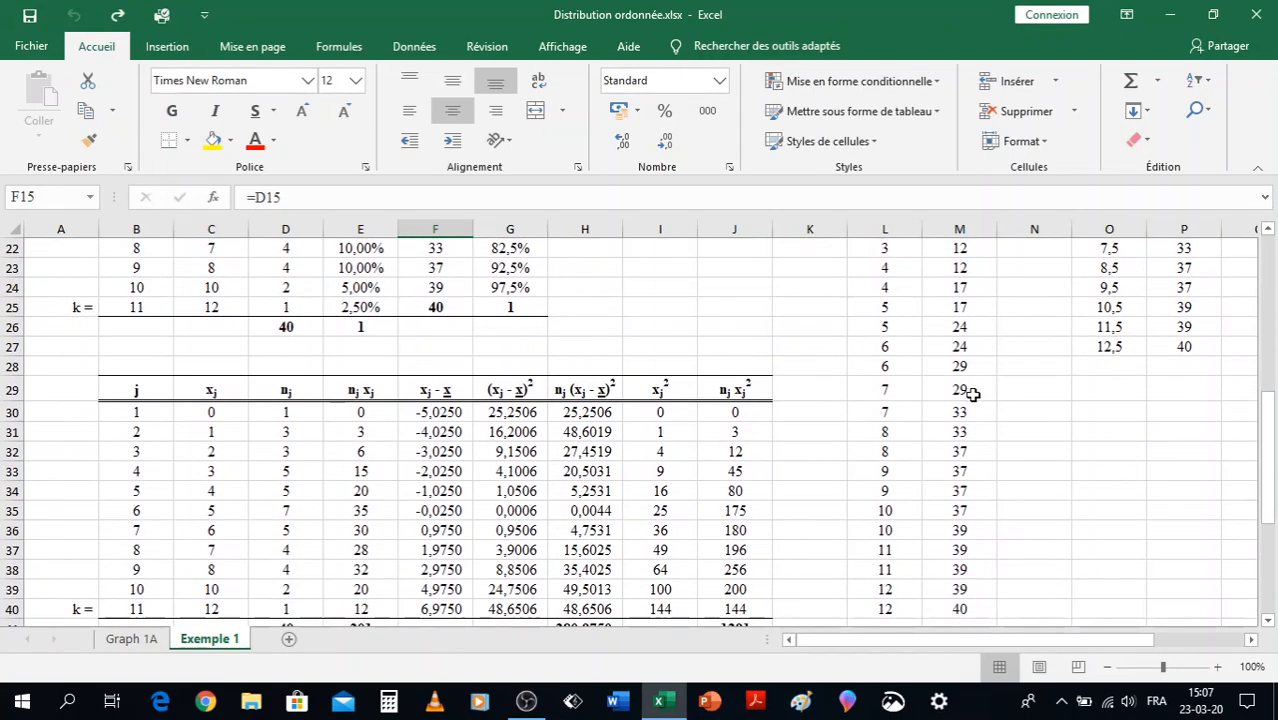
scroll(973, 395, down, 1)
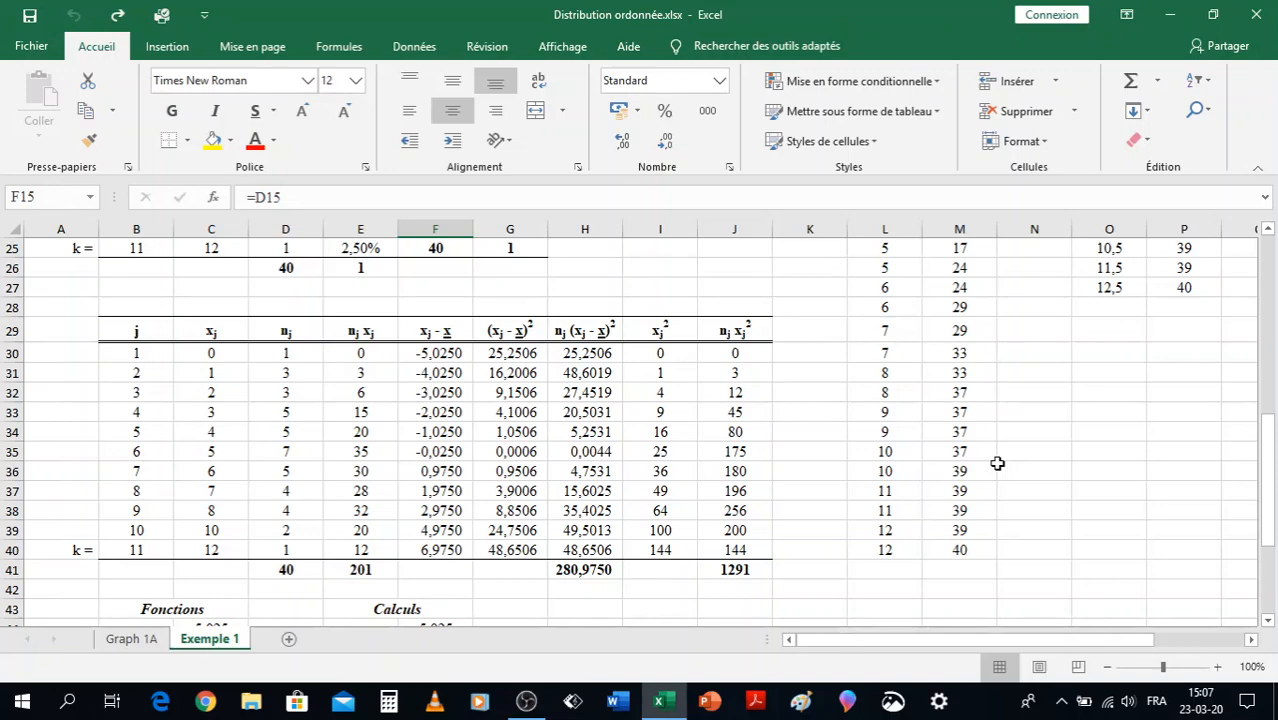
scroll(1017, 461, down, 1)
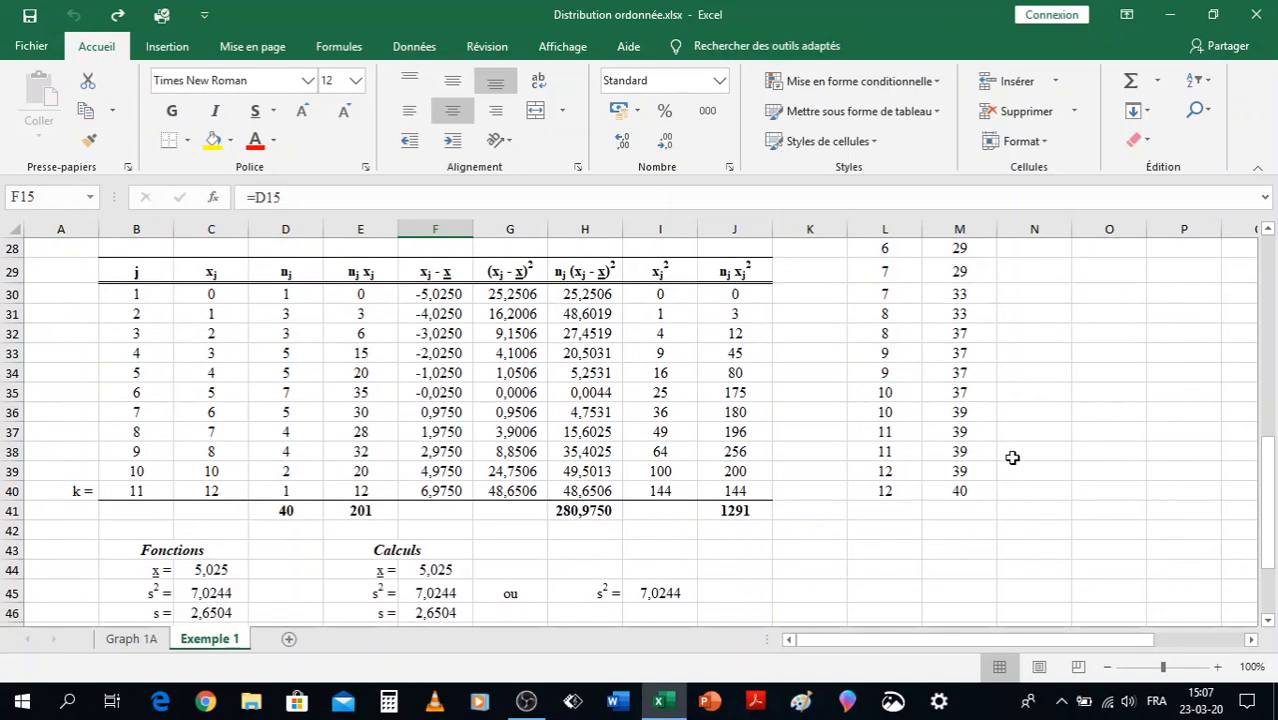
scroll(1019, 461, up, 5)
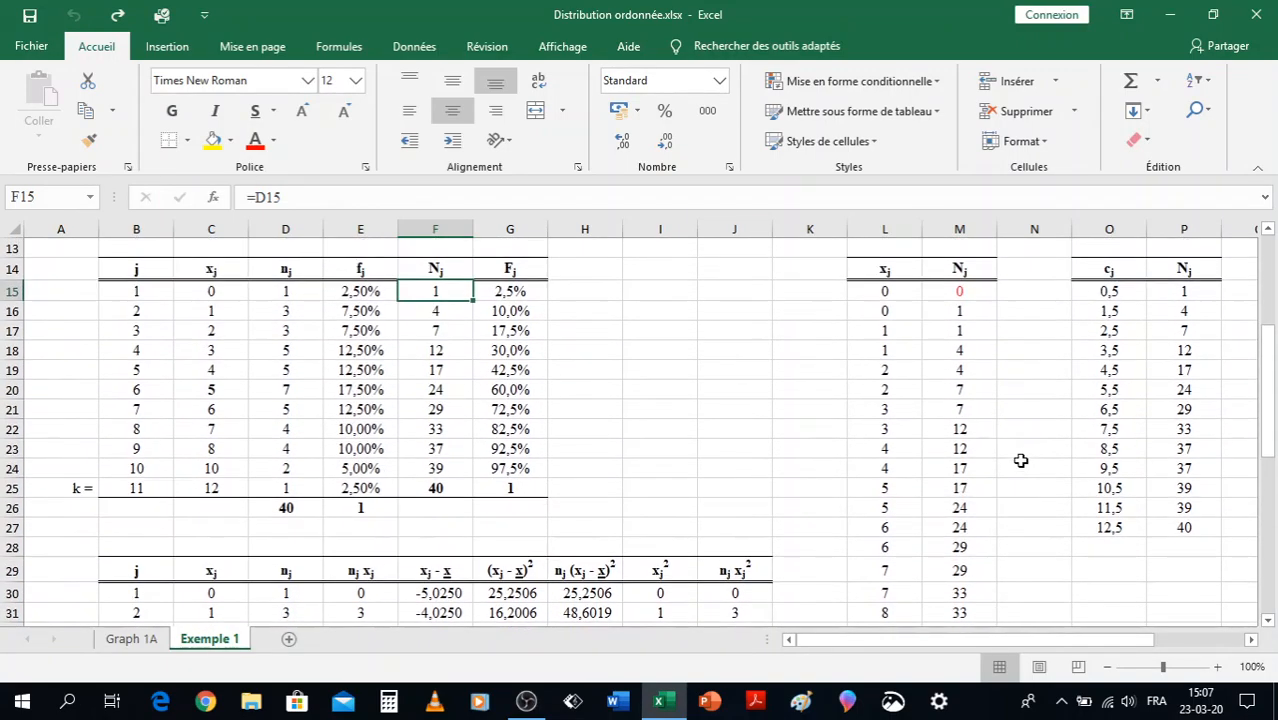
- Check the first and last Nj values of the step table in M15 and M40
scroll(1021, 461, up, 2)
scroll(1021, 461, down, 2)
click(958, 292)
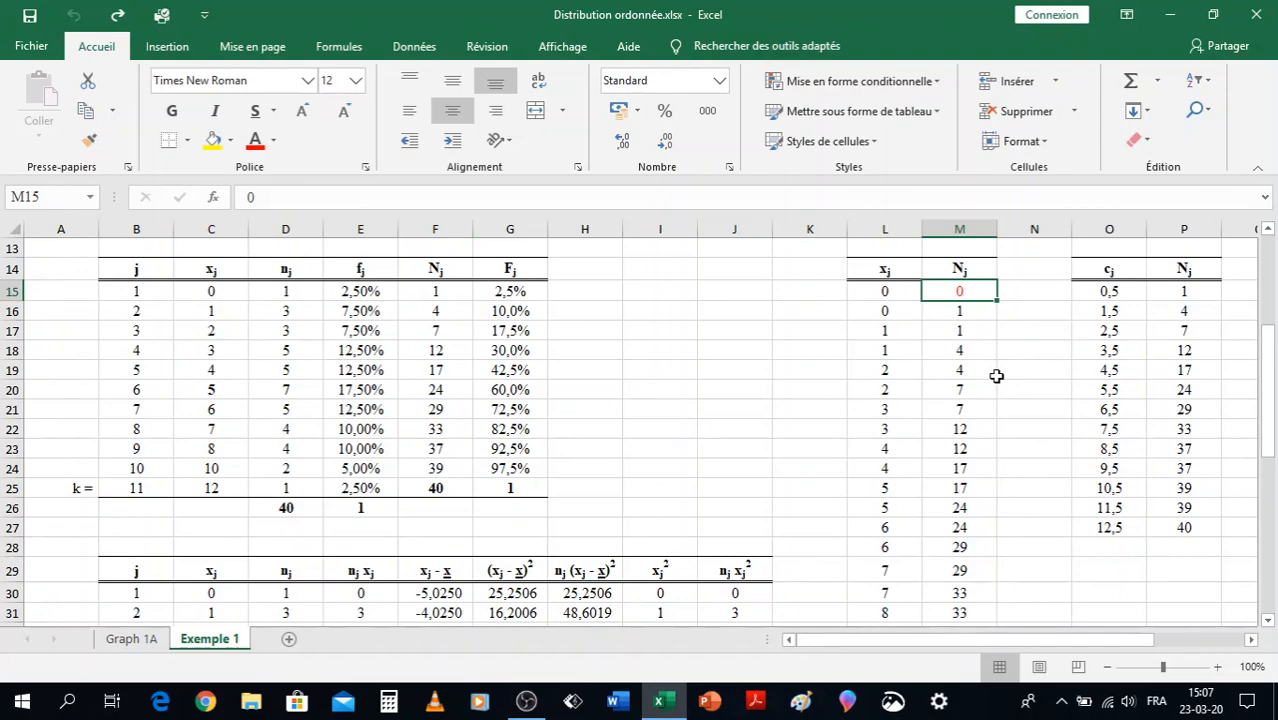
scroll(996, 376, down, 6)
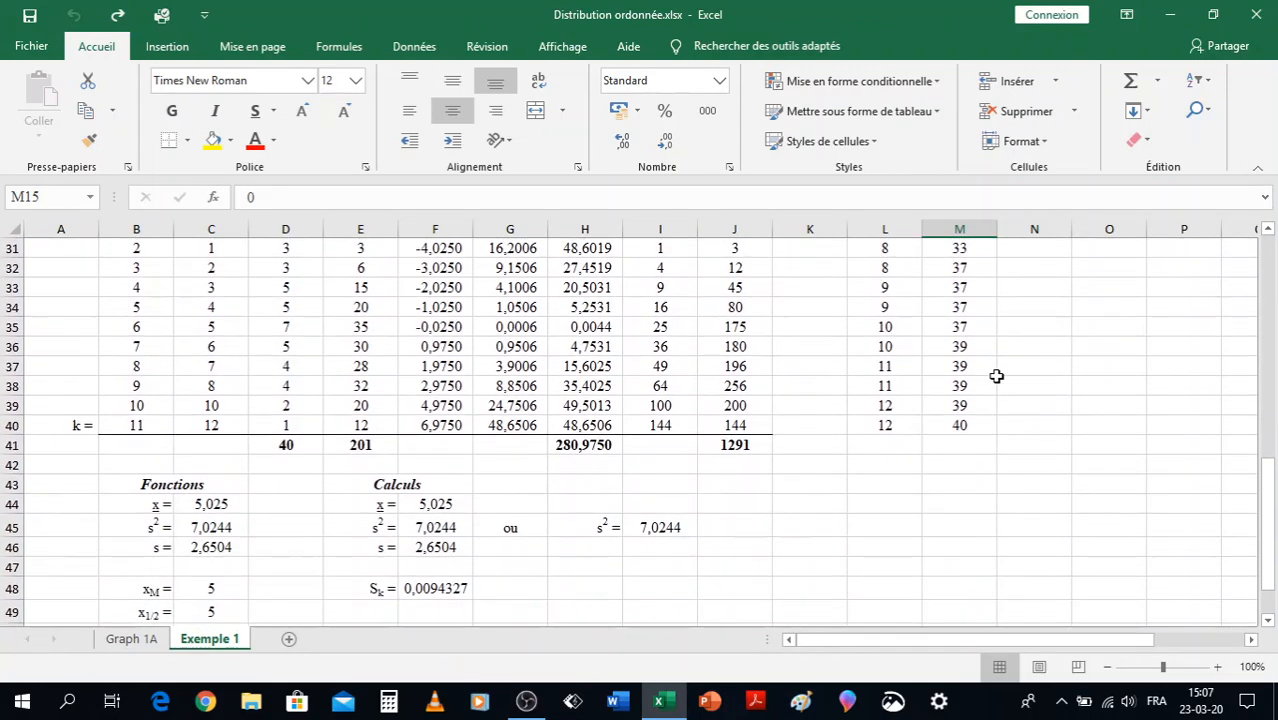
click(958, 428)
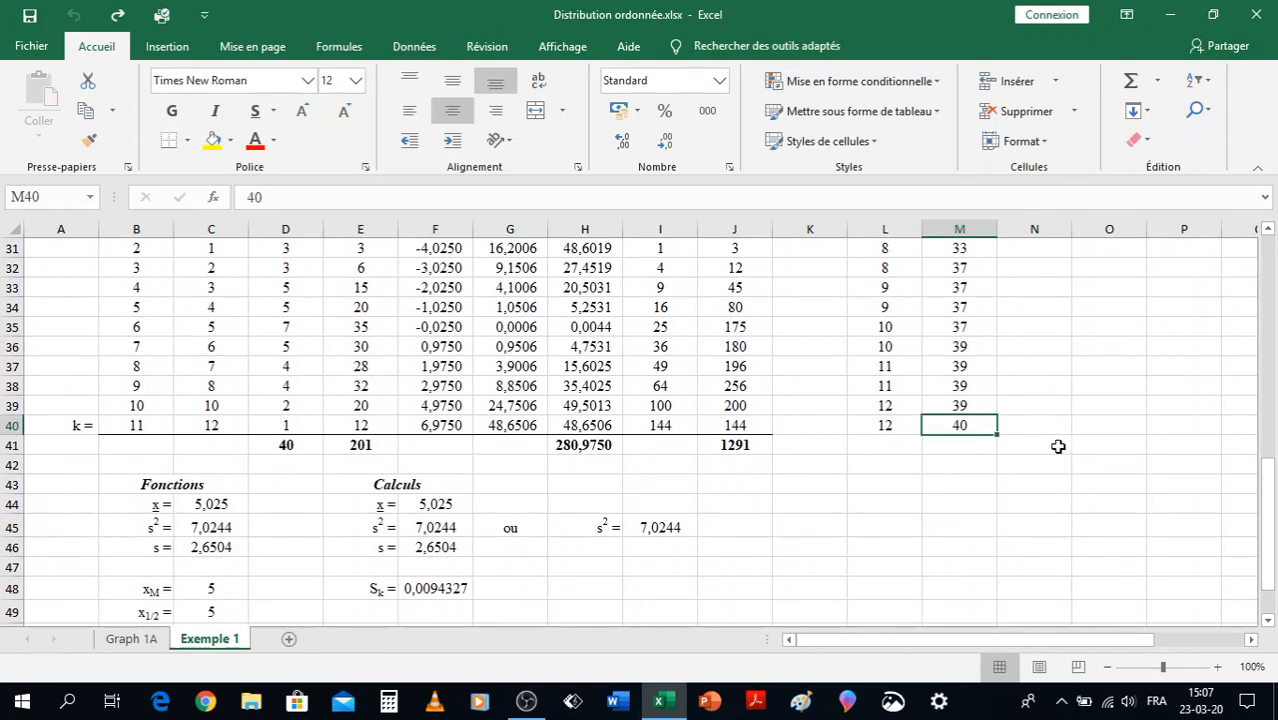
scroll(1058, 446, up, 6)
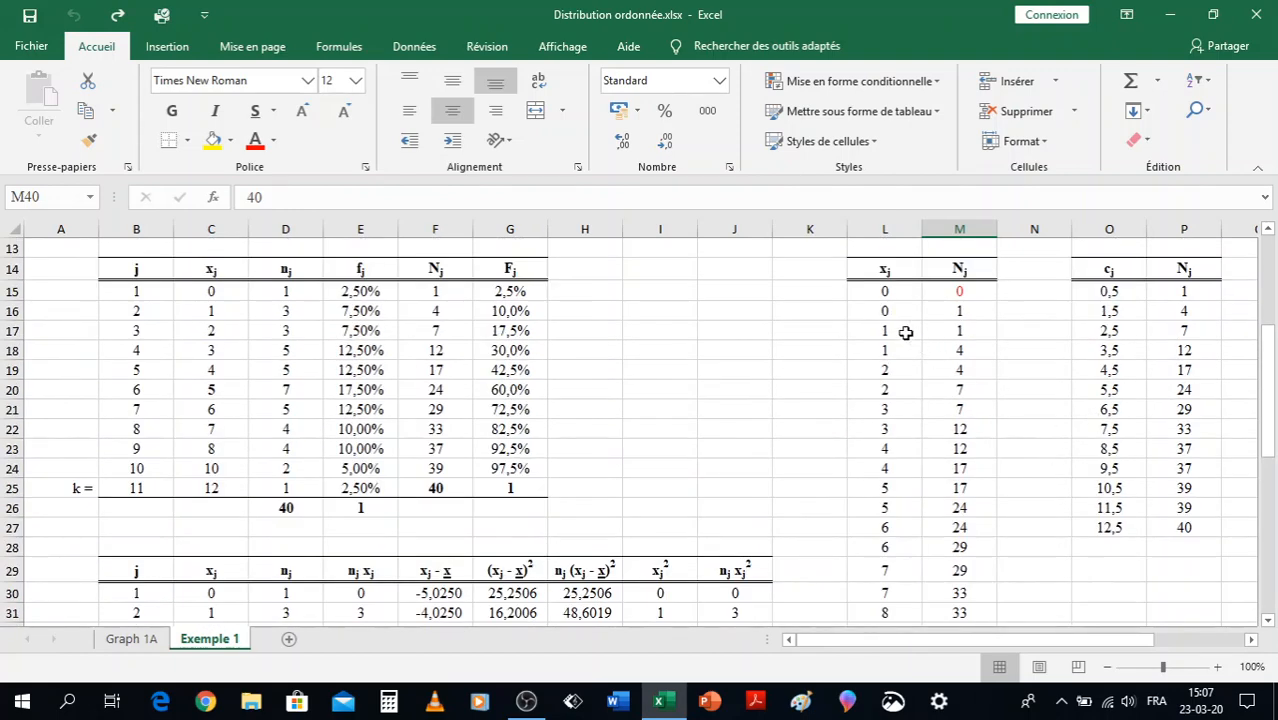
- Insert the recommended scatter chart with connecting lines (Nuages de points) from the xj and Nj data in L15:M40
drag(862, 297, 960, 532)
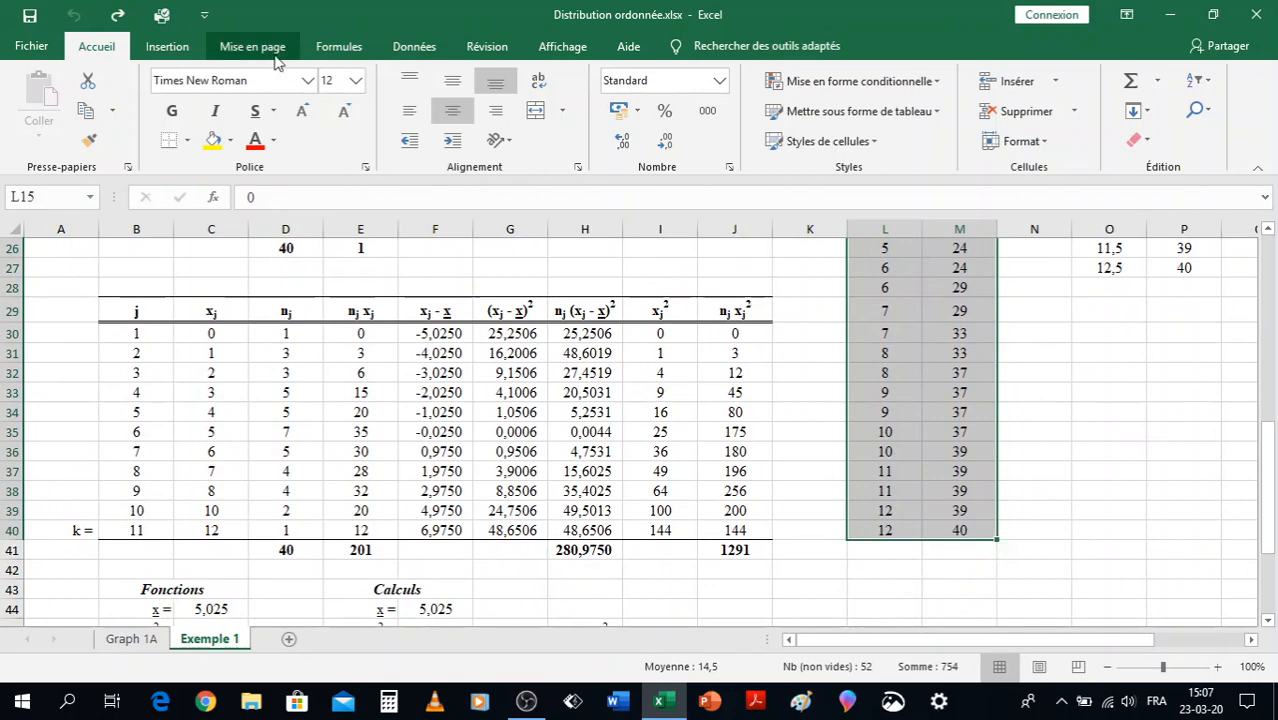
click(167, 47)
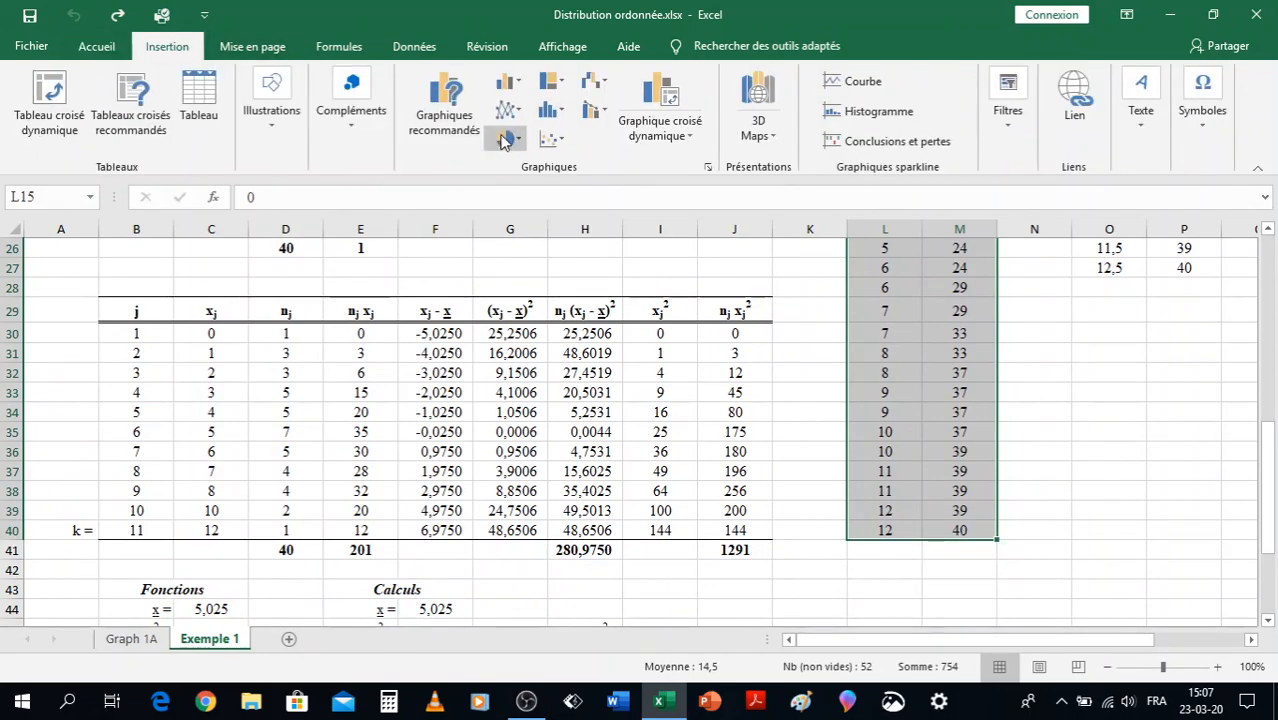
click(434, 127)
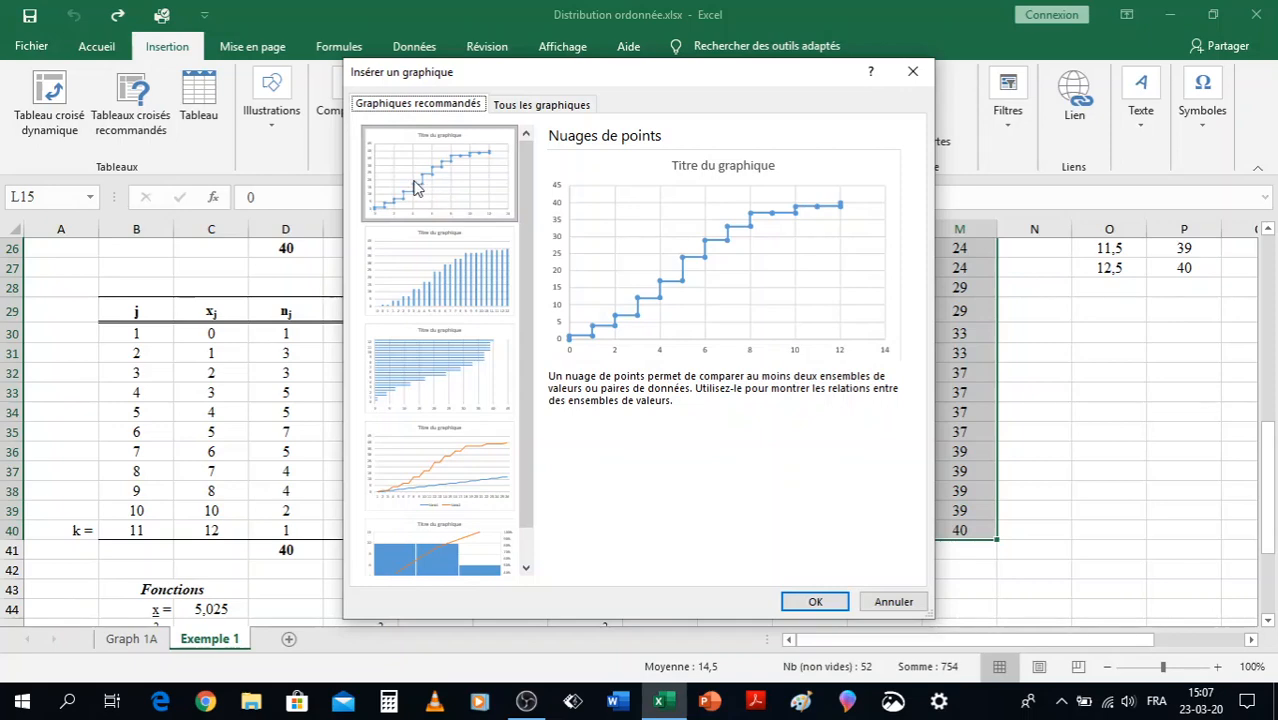
click(414, 182)
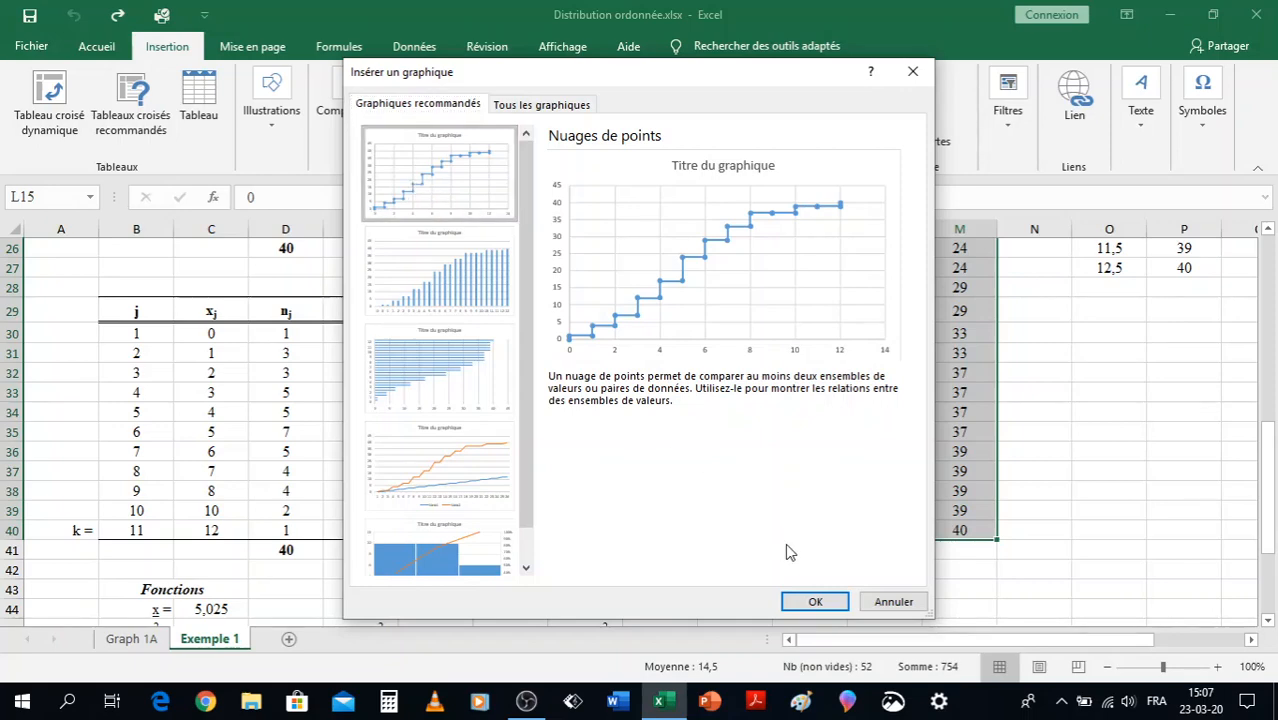
click(816, 603)
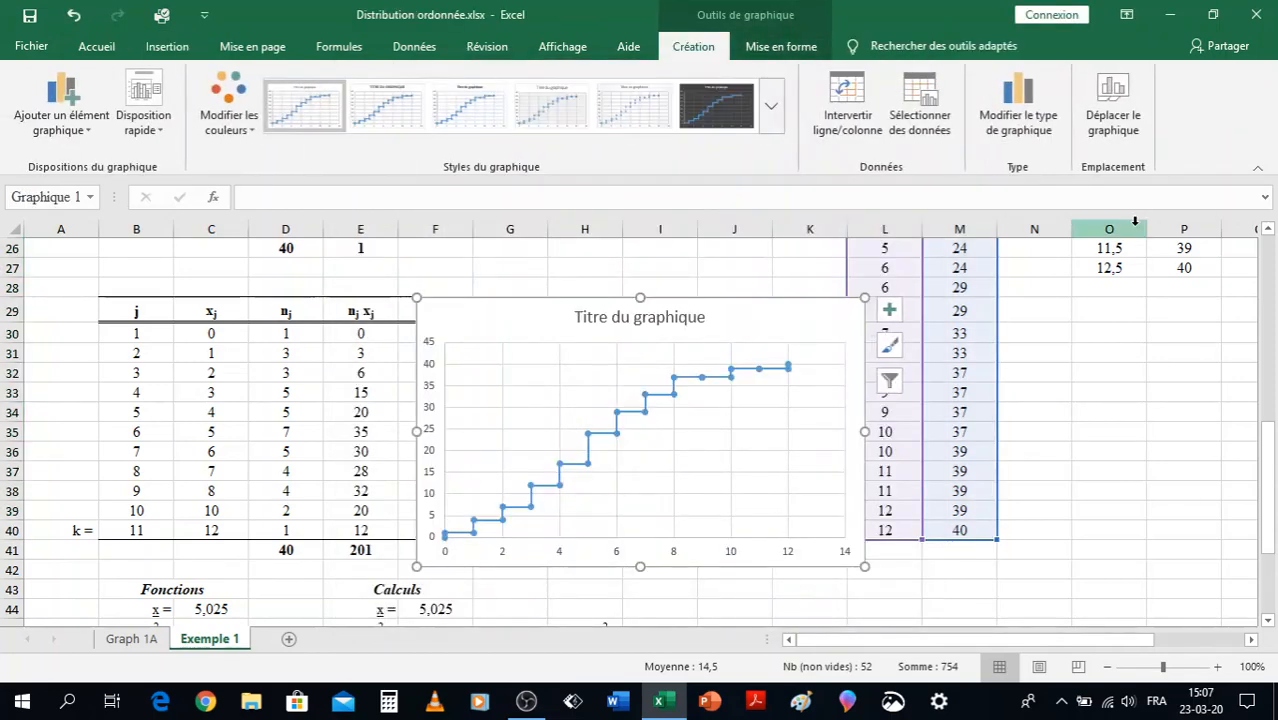
- Move the chart to a new sheet named "Graph 1B"
click(1118, 125)
click(879, 434)
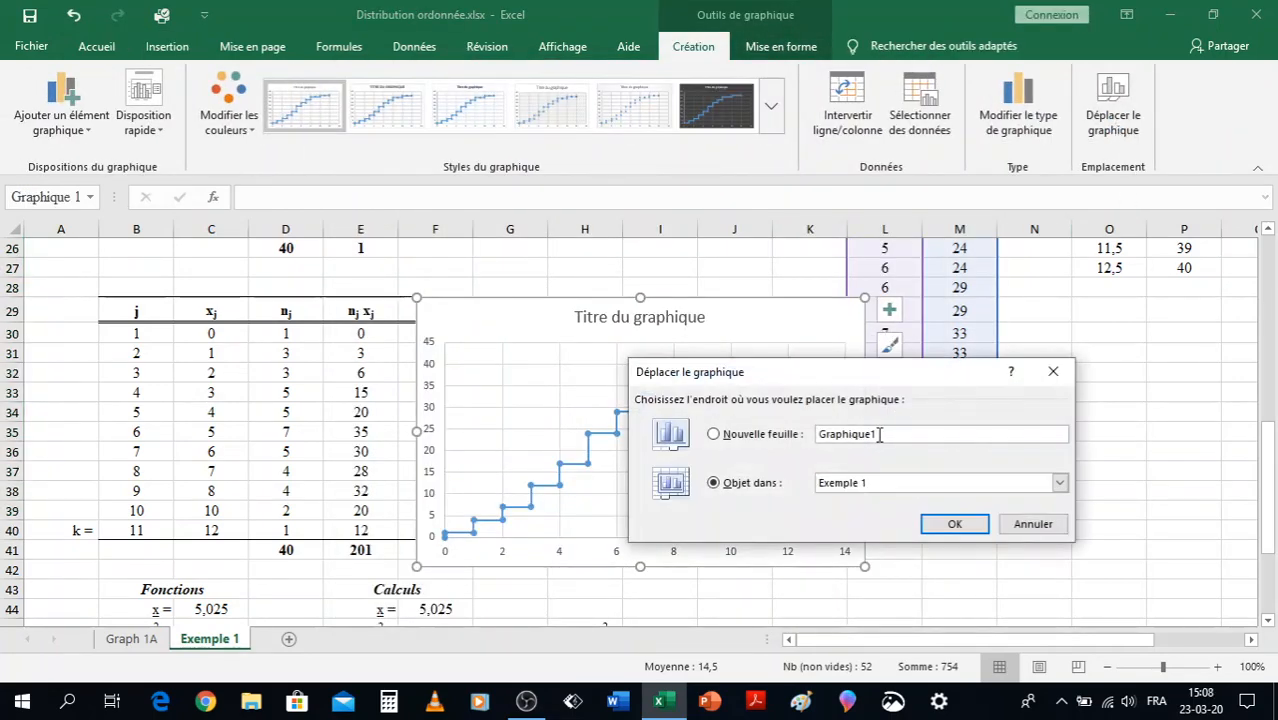
drag(848, 437, 908, 440)
click(955, 524)
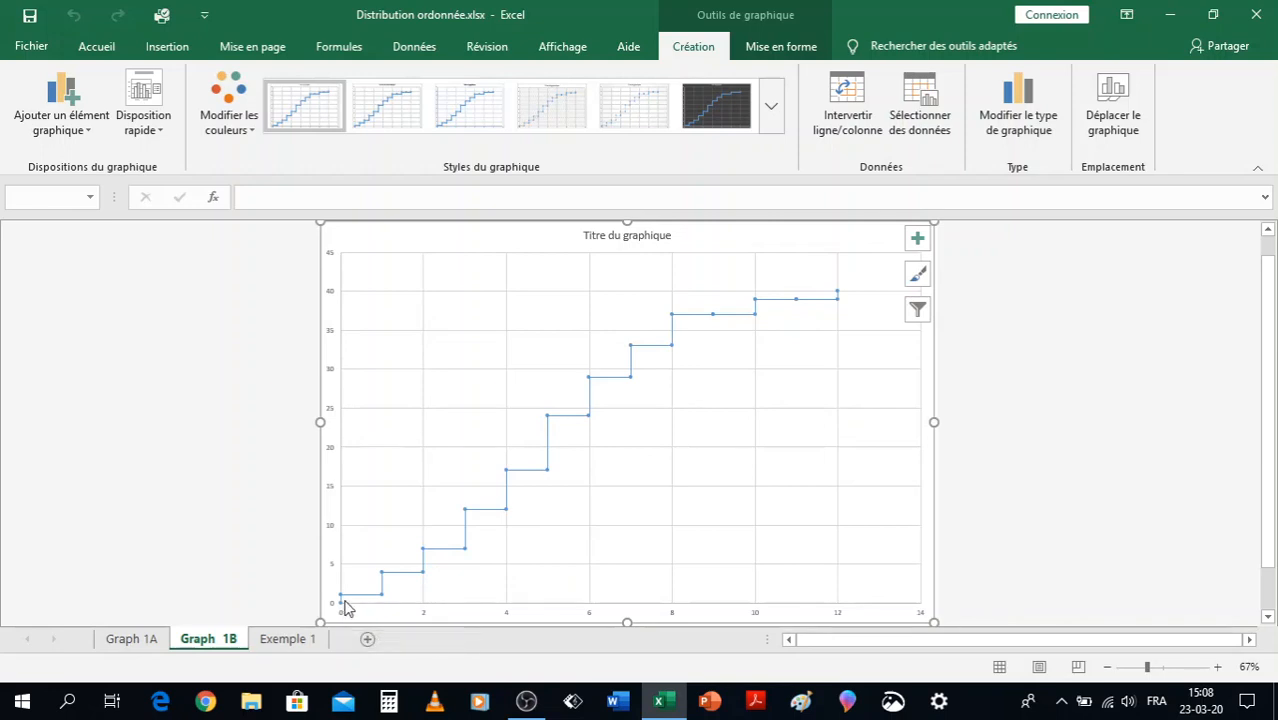
- Add data labels above the points of the cumulative step curve (Au-dessus)
mouse_move(345, 600)
mouse_move(380, 578)
mouse_move(419, 585)
click(42, 128)
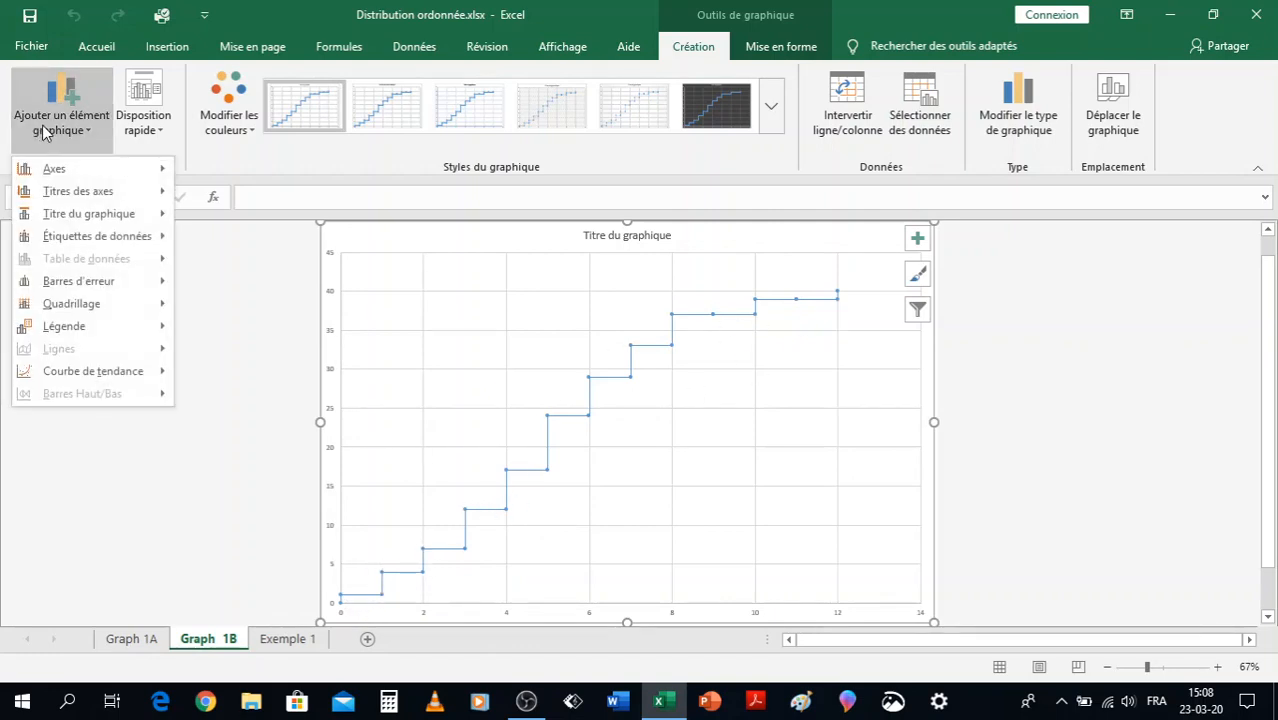
mouse_move(76, 241)
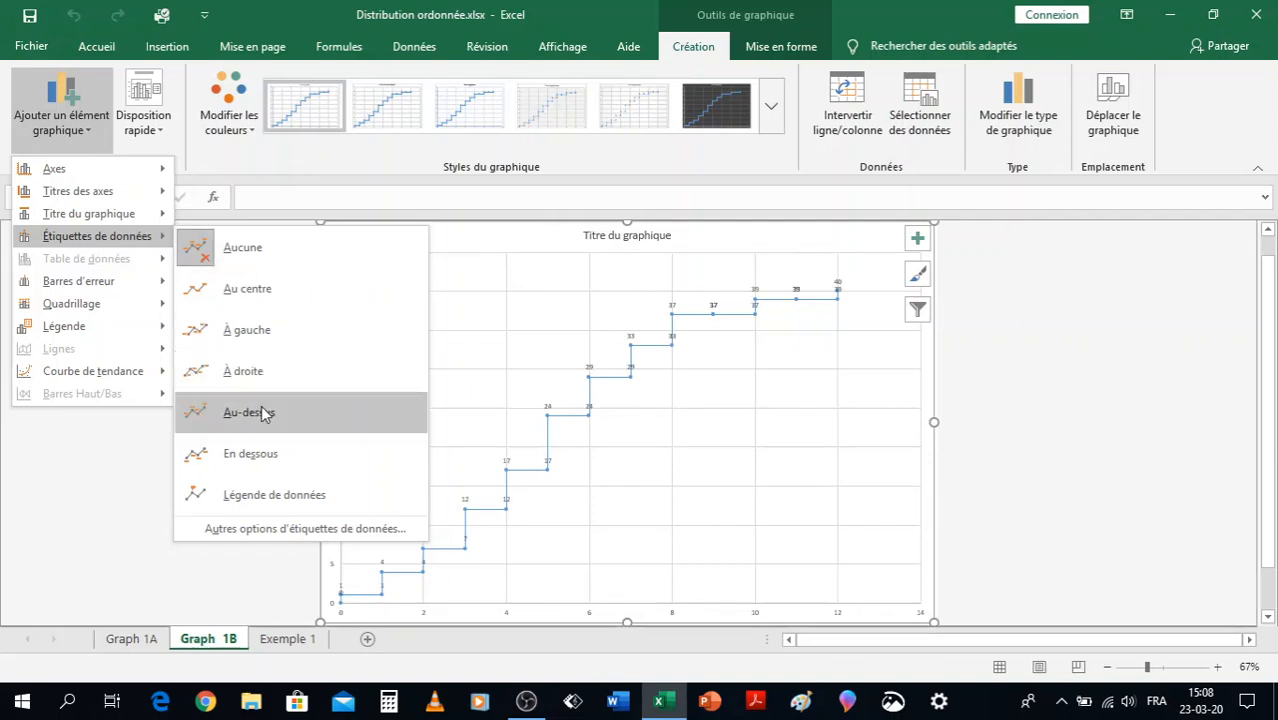
click(262, 412)
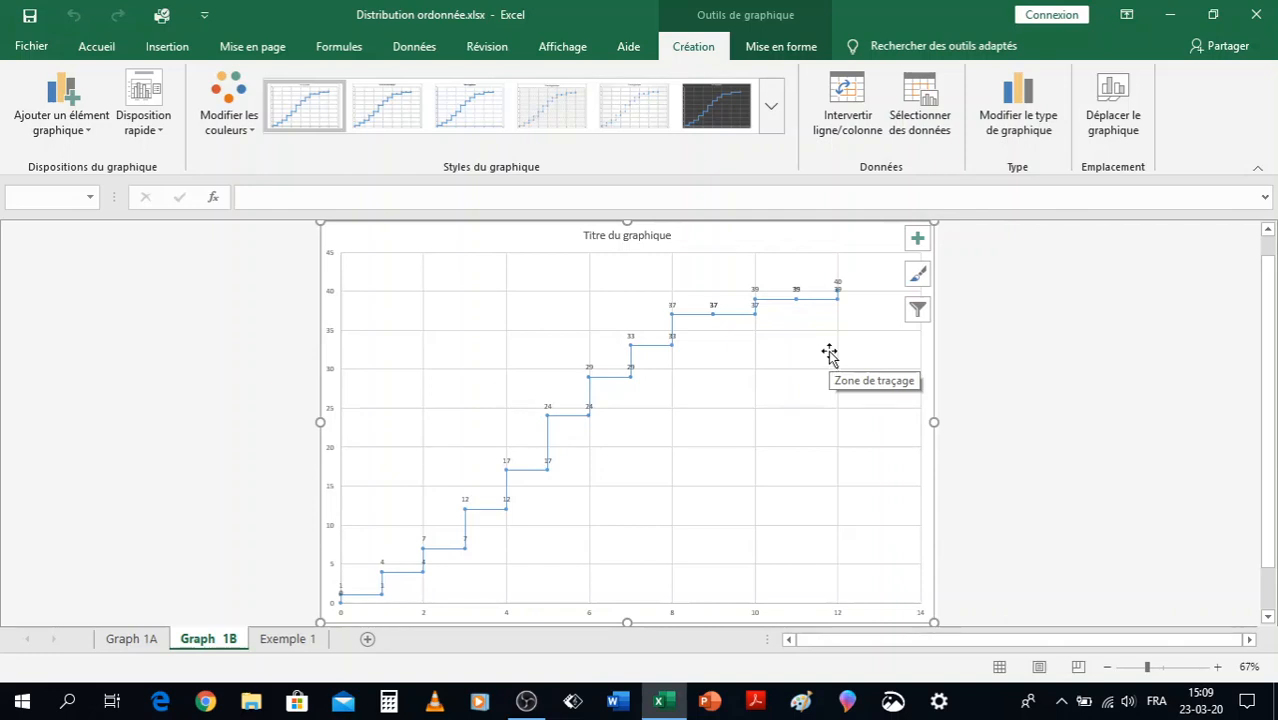
- Set the major unit of the chart's horizontal axis to 1,0
click(567, 615)
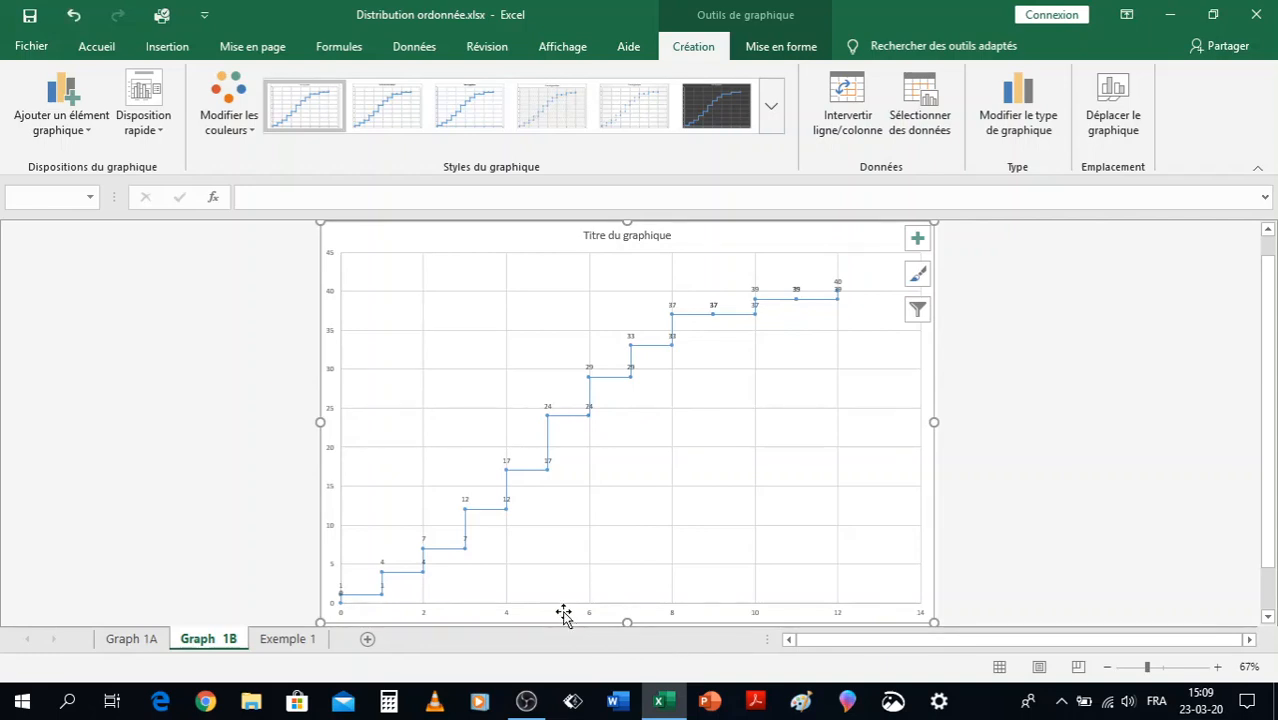
double_click(564, 615)
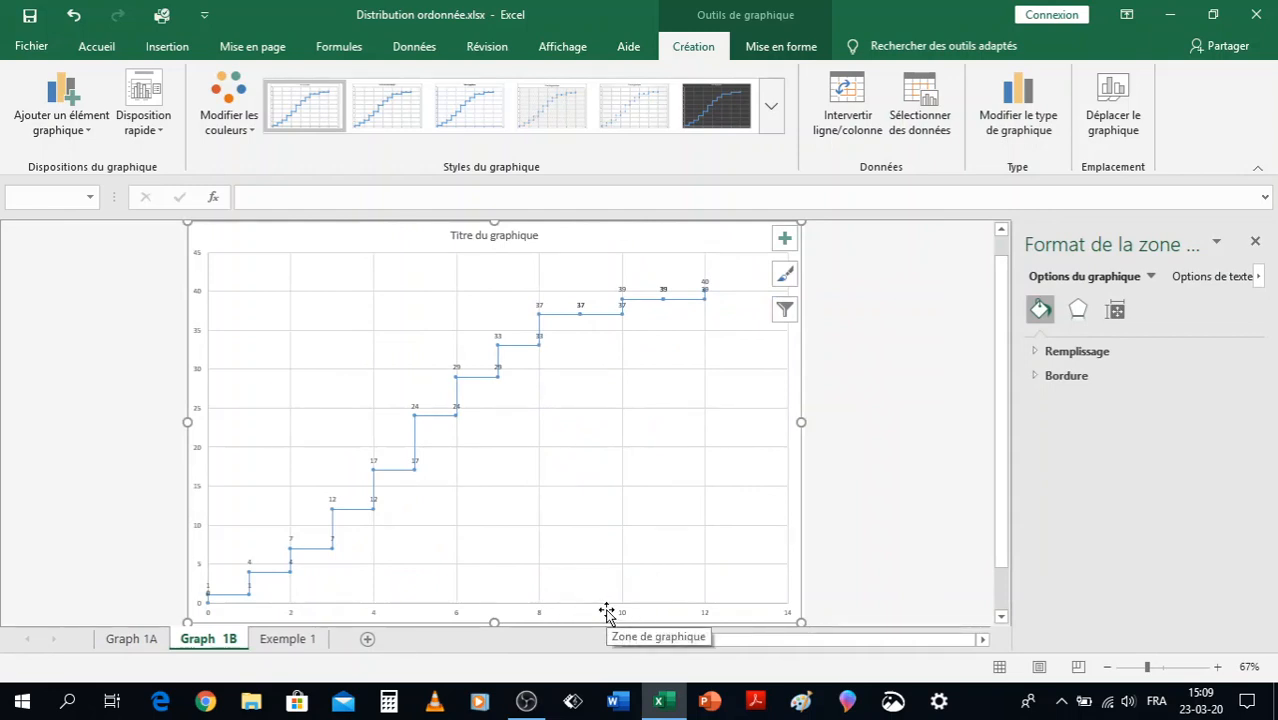
click(510, 610)
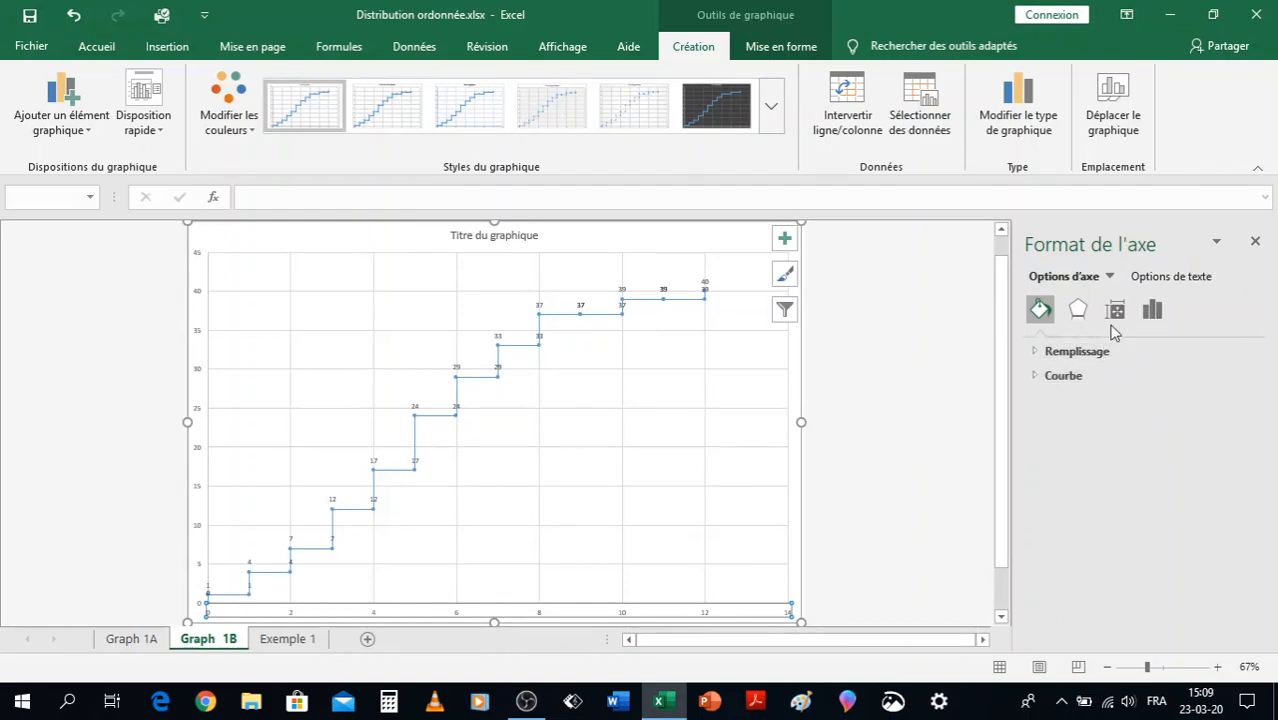
click(1152, 311)
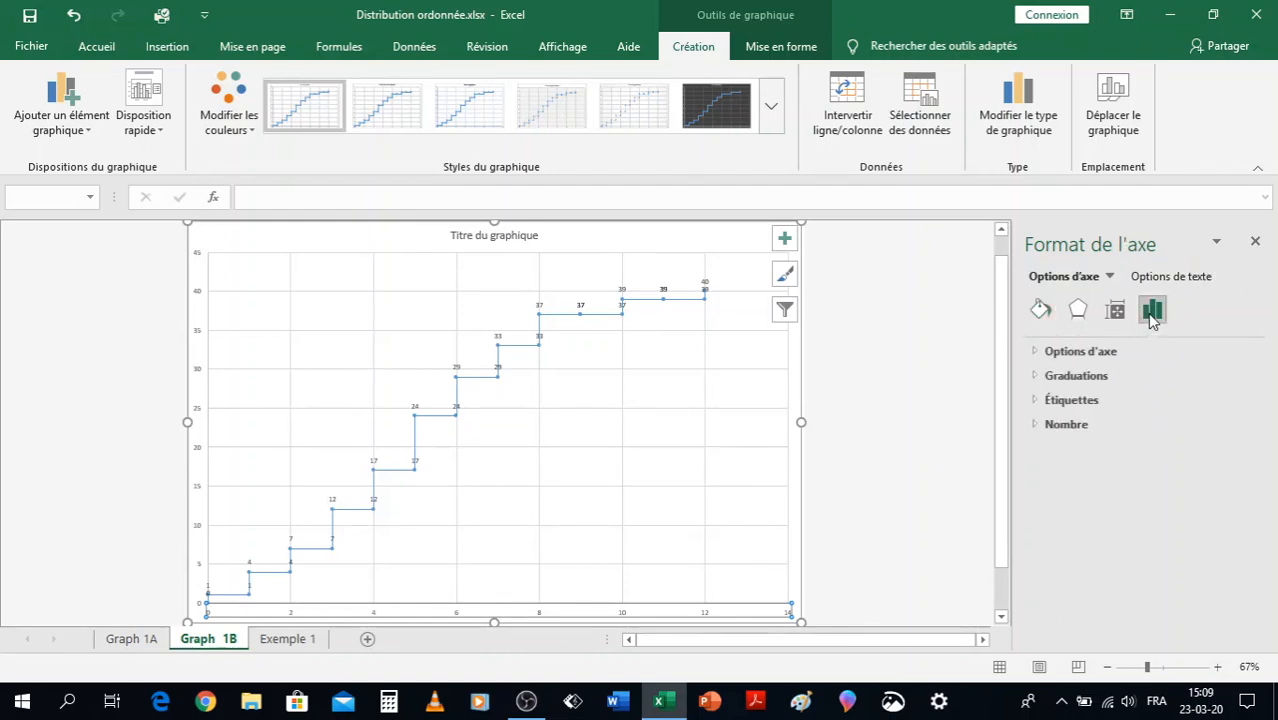
click(1035, 377)
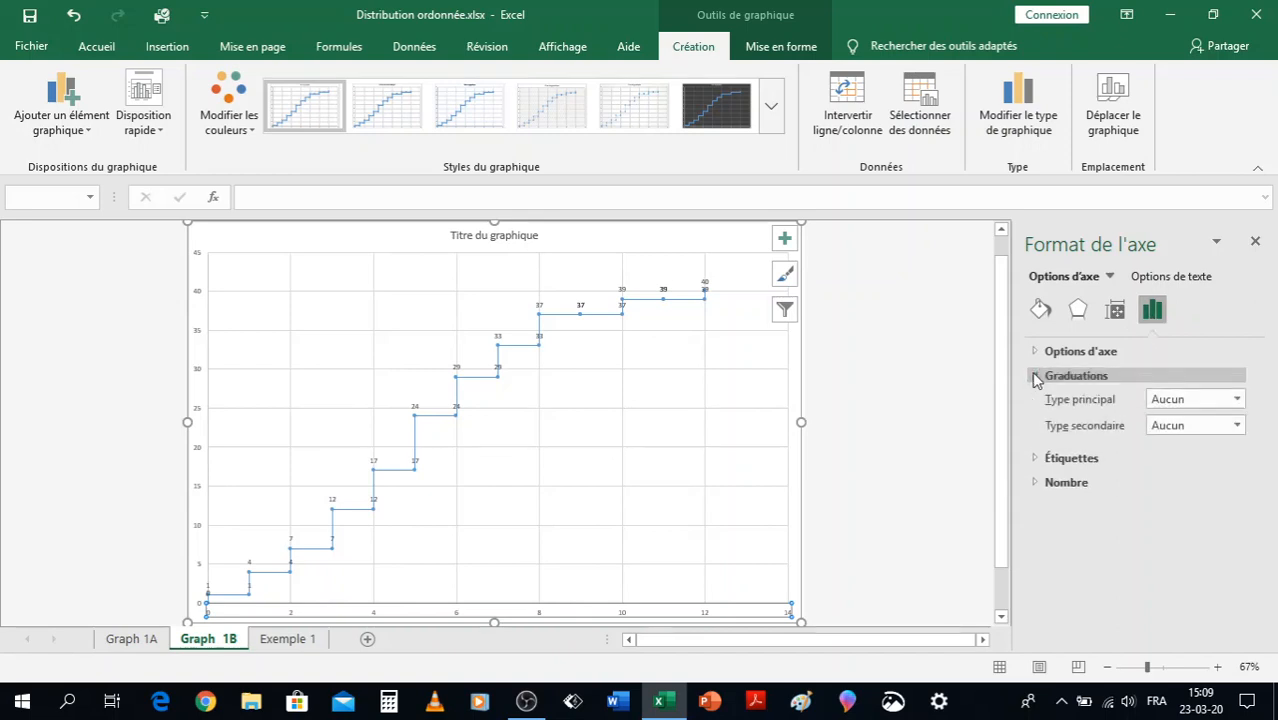
click(1040, 354)
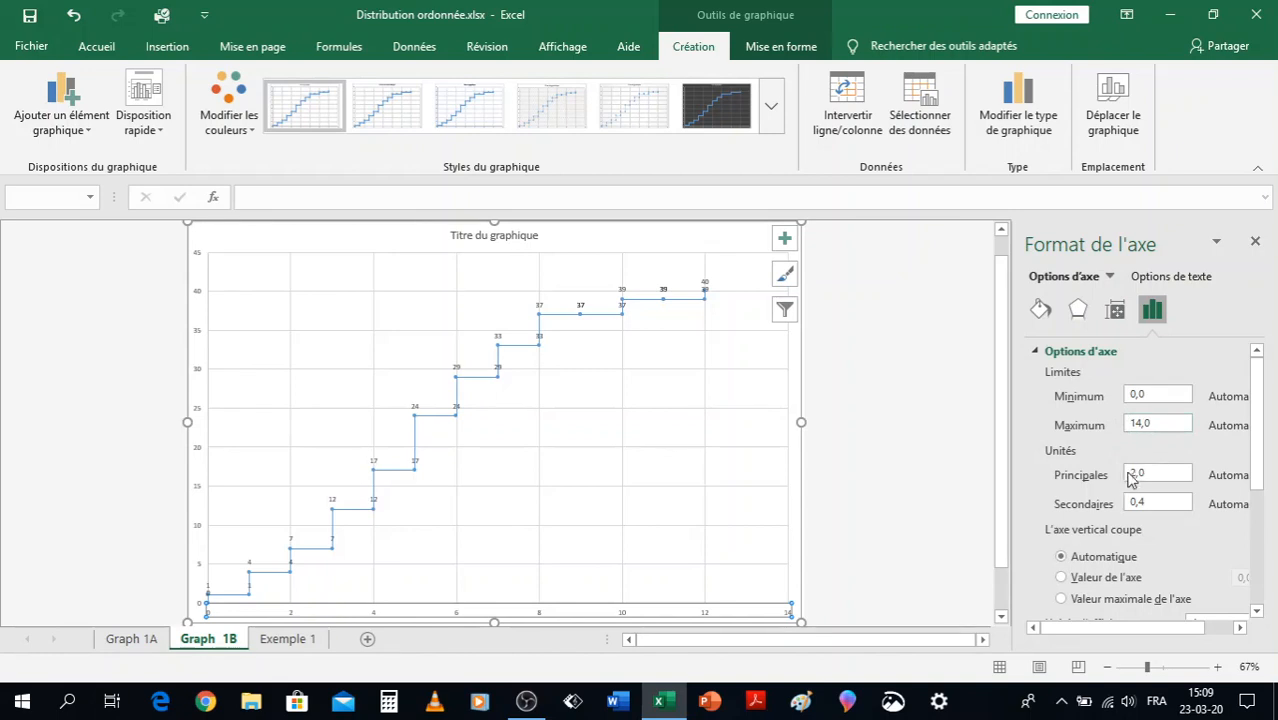
drag(1136, 472, 1130, 480)
click(1163, 501)
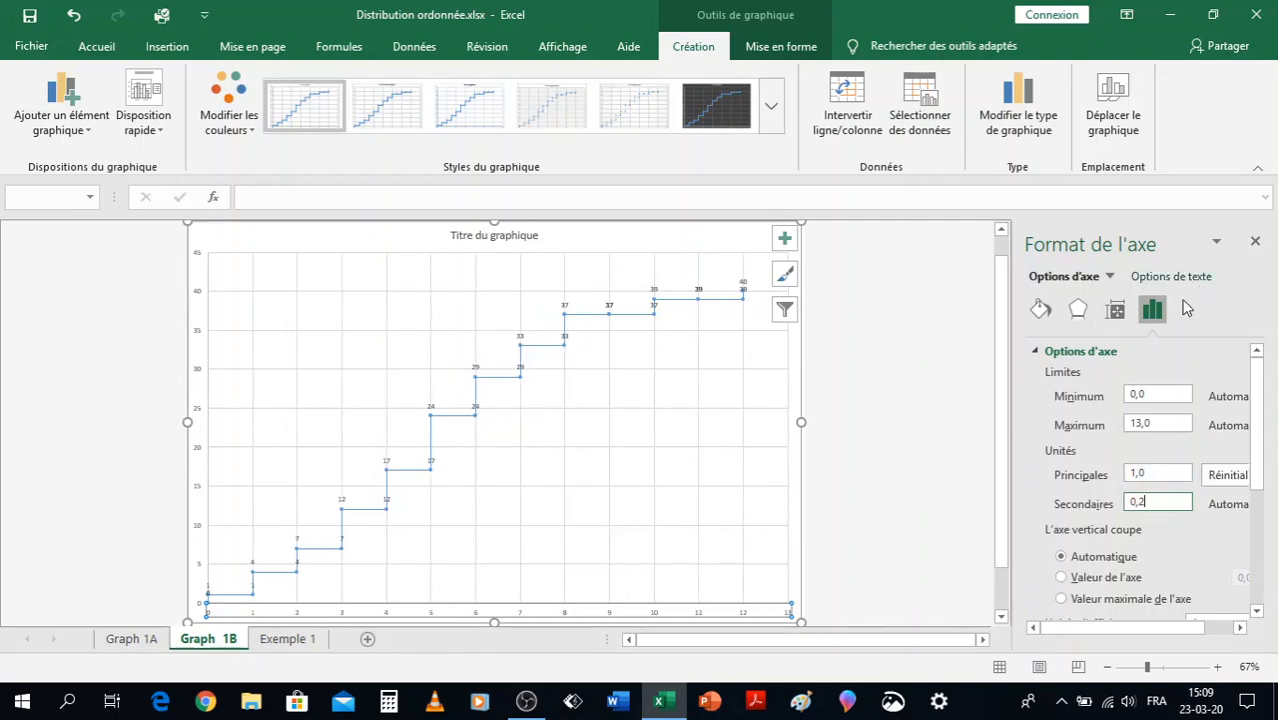
- Format the horizontal axis as a solid line (Trait plein) with an open arrow at its end (Type de flèche finale)
click(1043, 311)
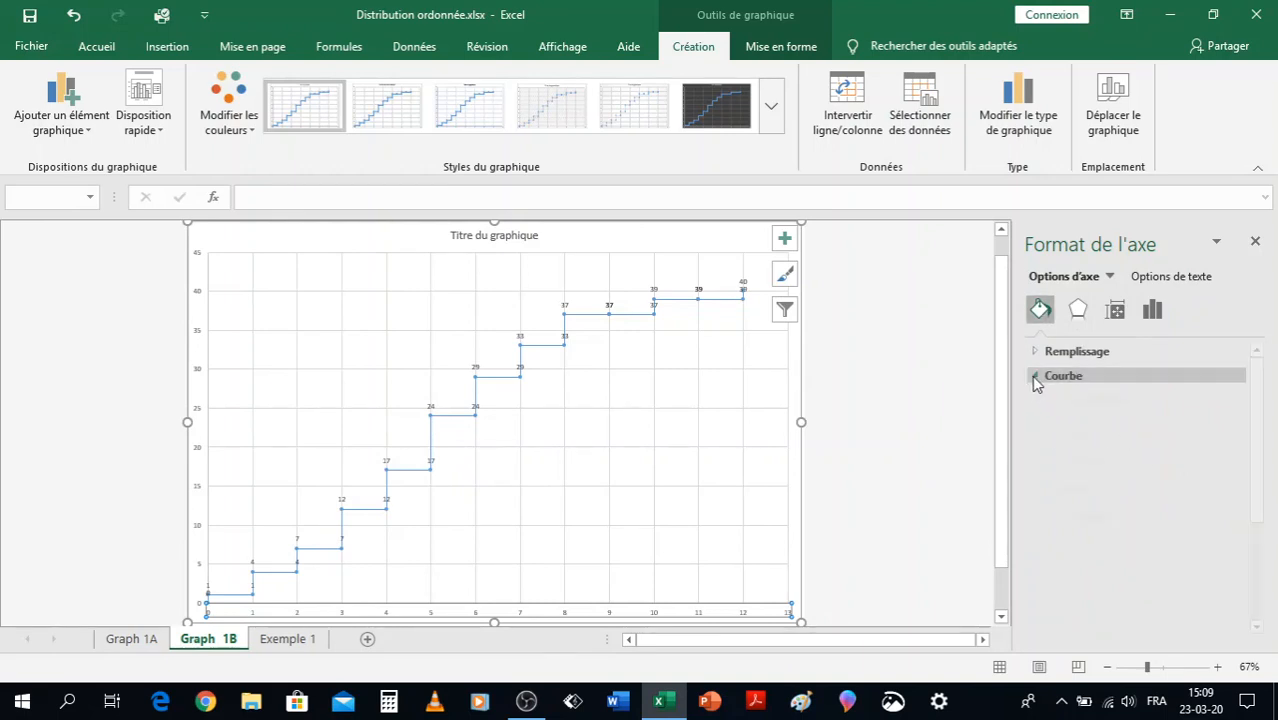
click(1036, 378)
click(1066, 423)
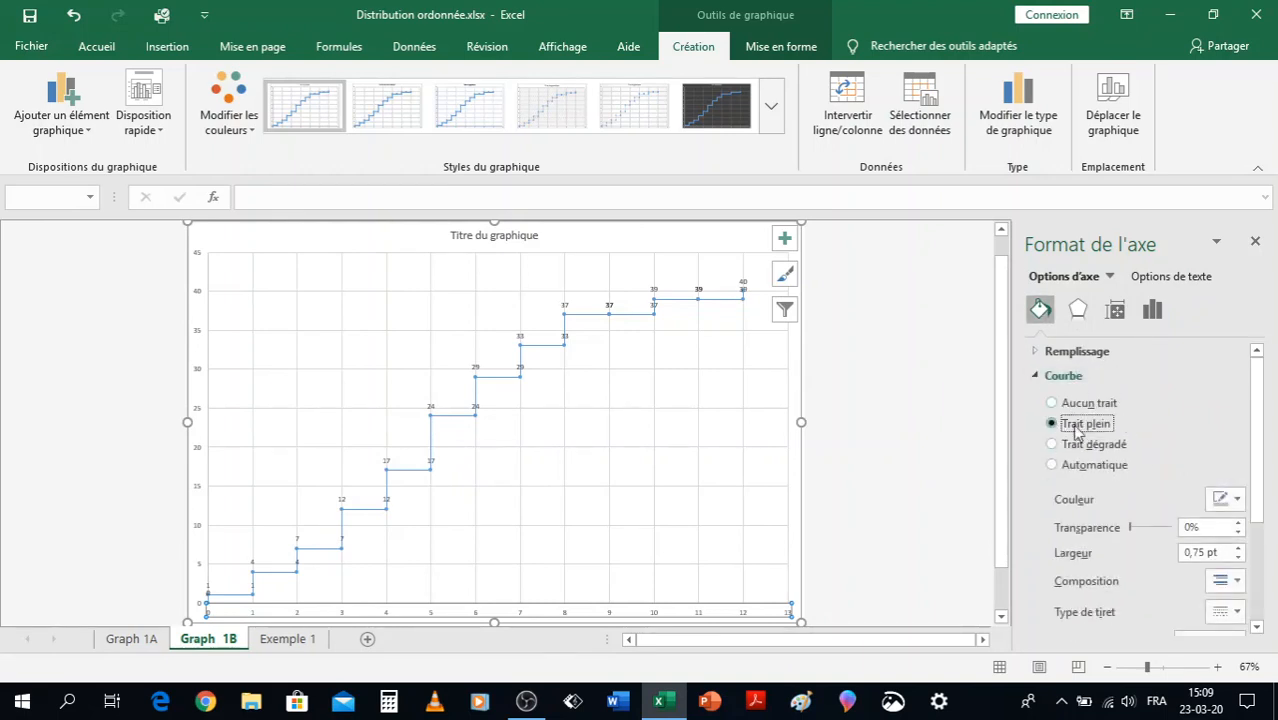
scroll(1155, 427, down, 1)
scroll(1155, 427, down, 2)
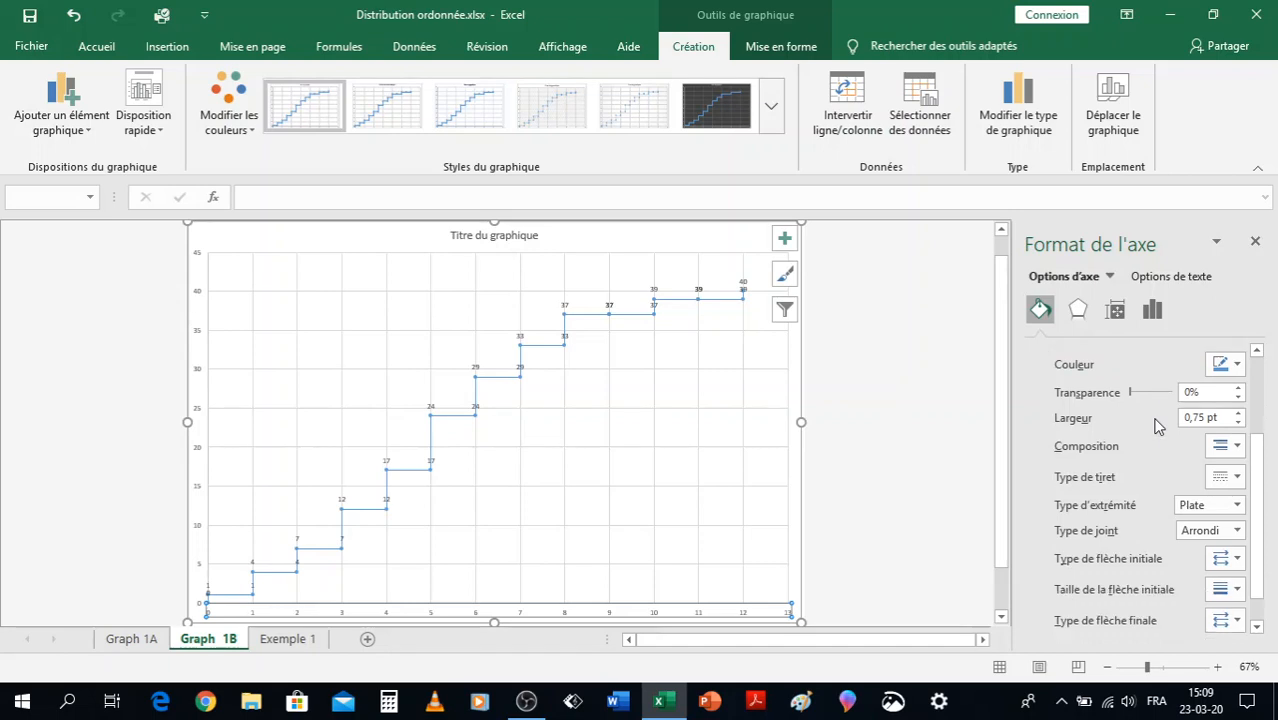
click(1237, 621)
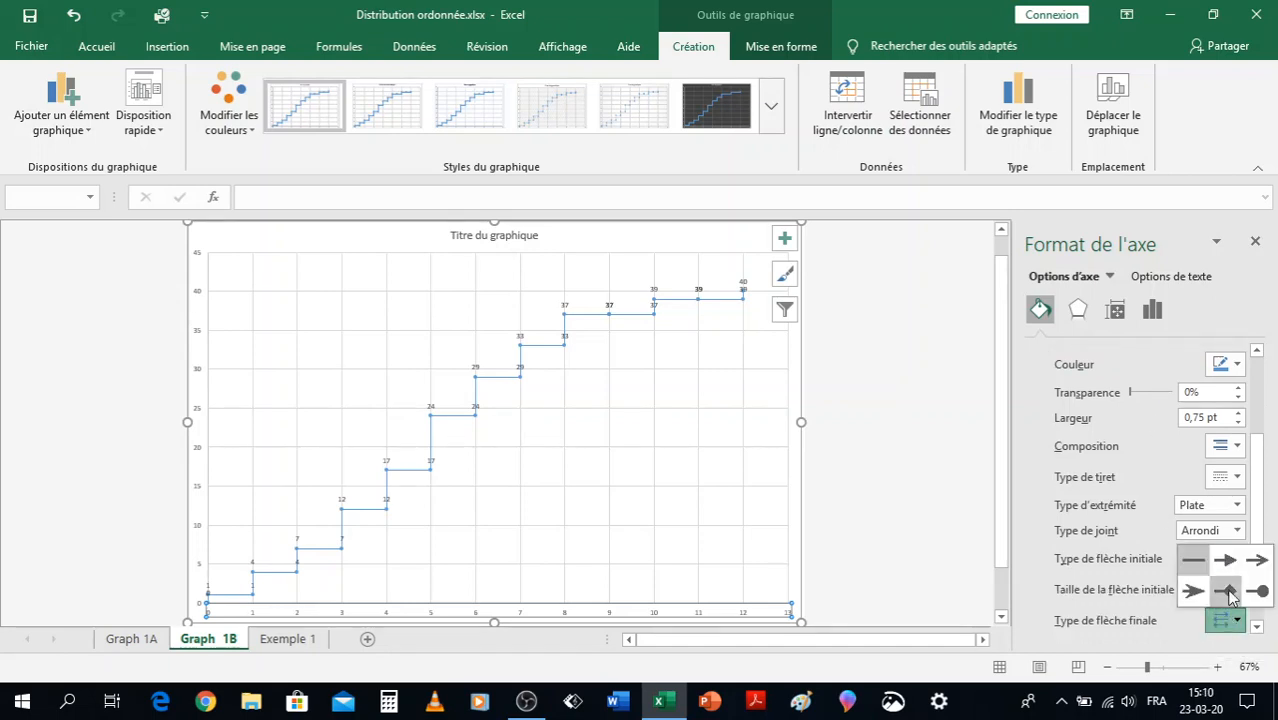
click(1260, 574)
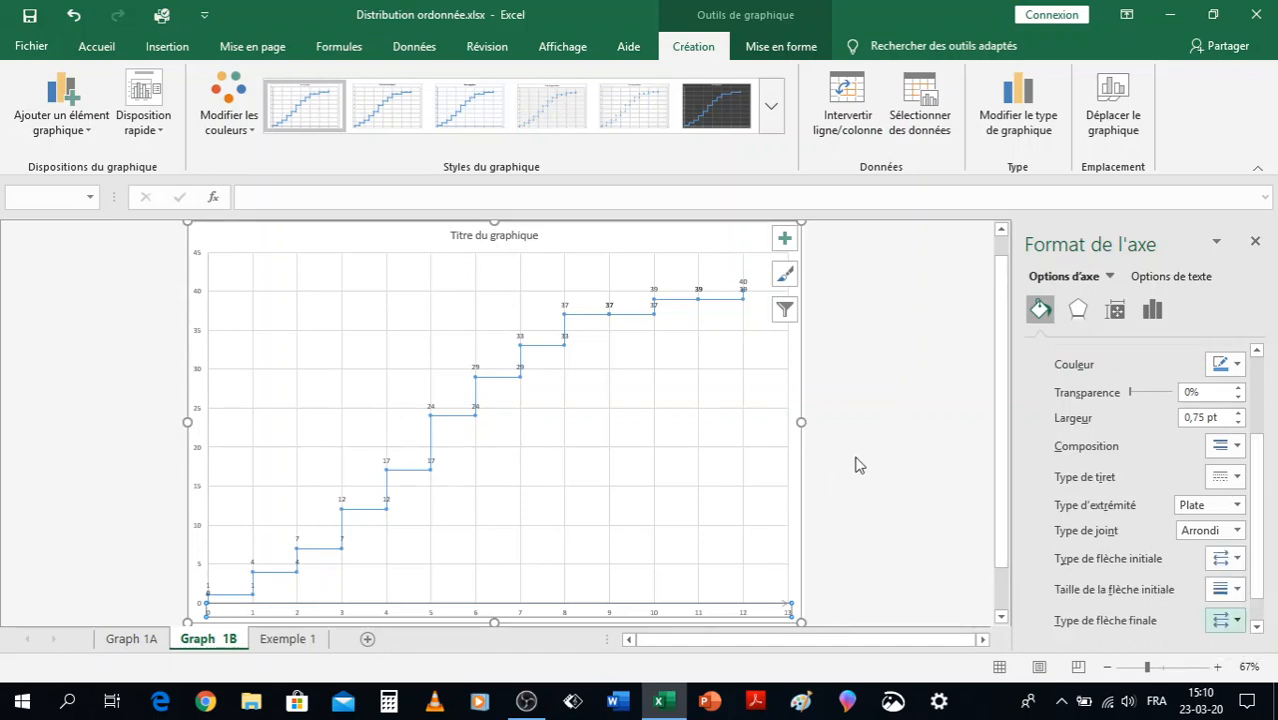
- Add an open arrow to the end of the vertical axis line and close the axis formatting options
click(200, 432)
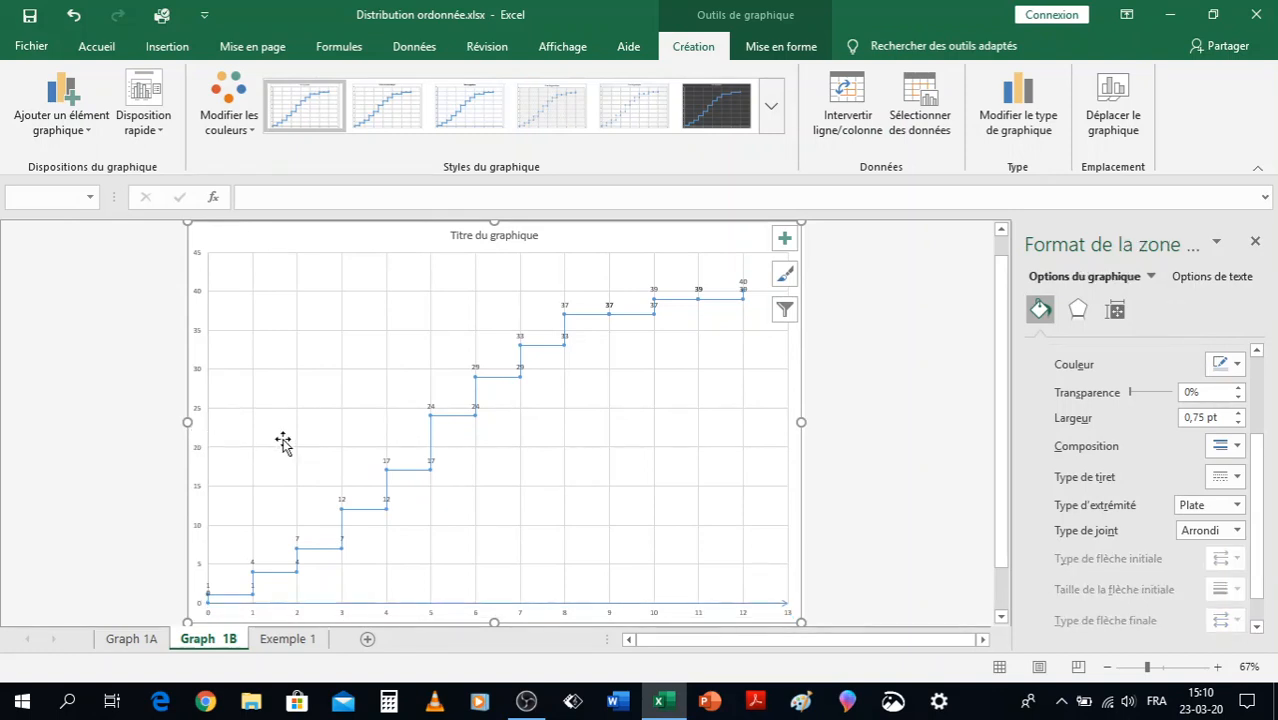
click(208, 517)
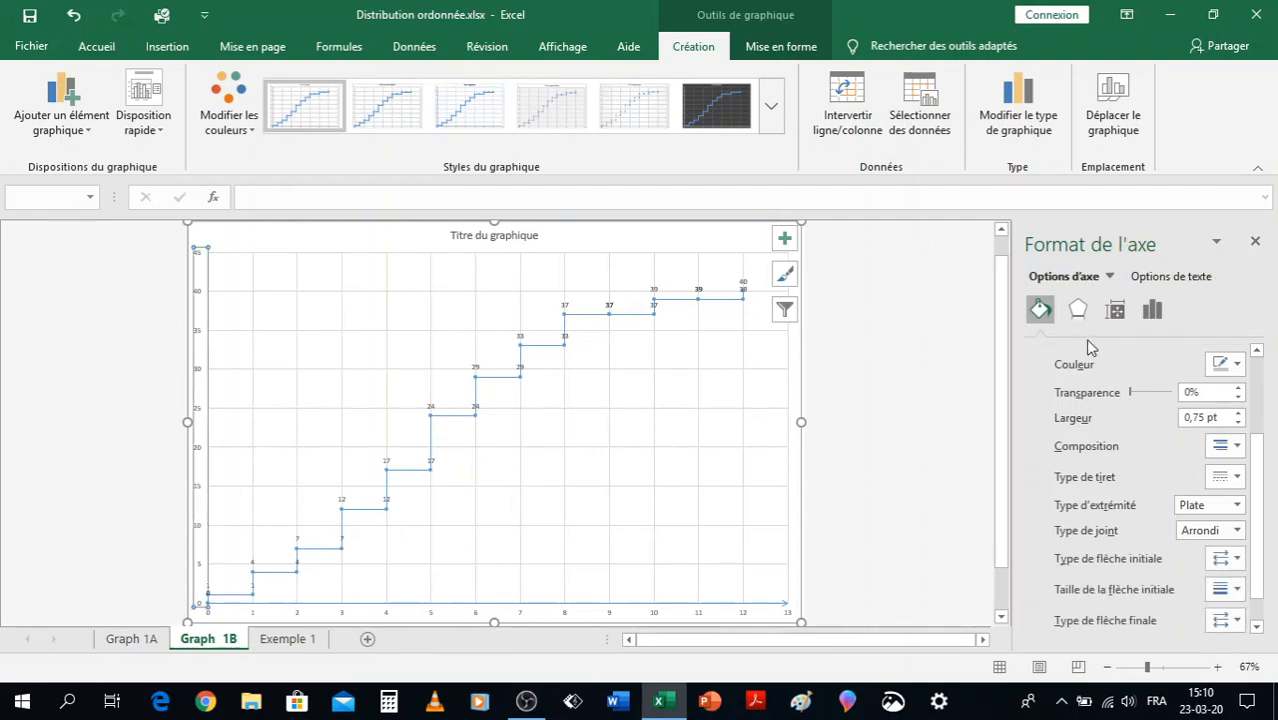
scroll(1091, 348, down, 1)
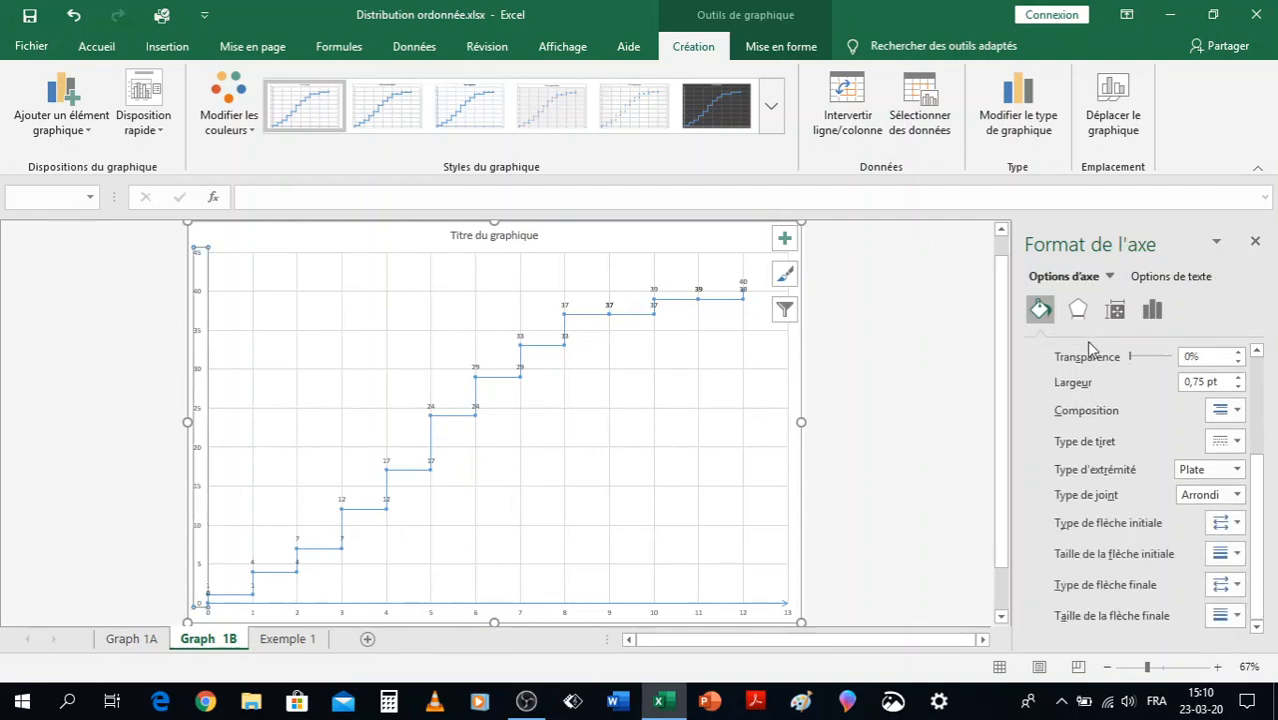
click(1240, 593)
click(1256, 618)
scroll(1155, 534, up, 2)
scroll(1155, 534, up, 1)
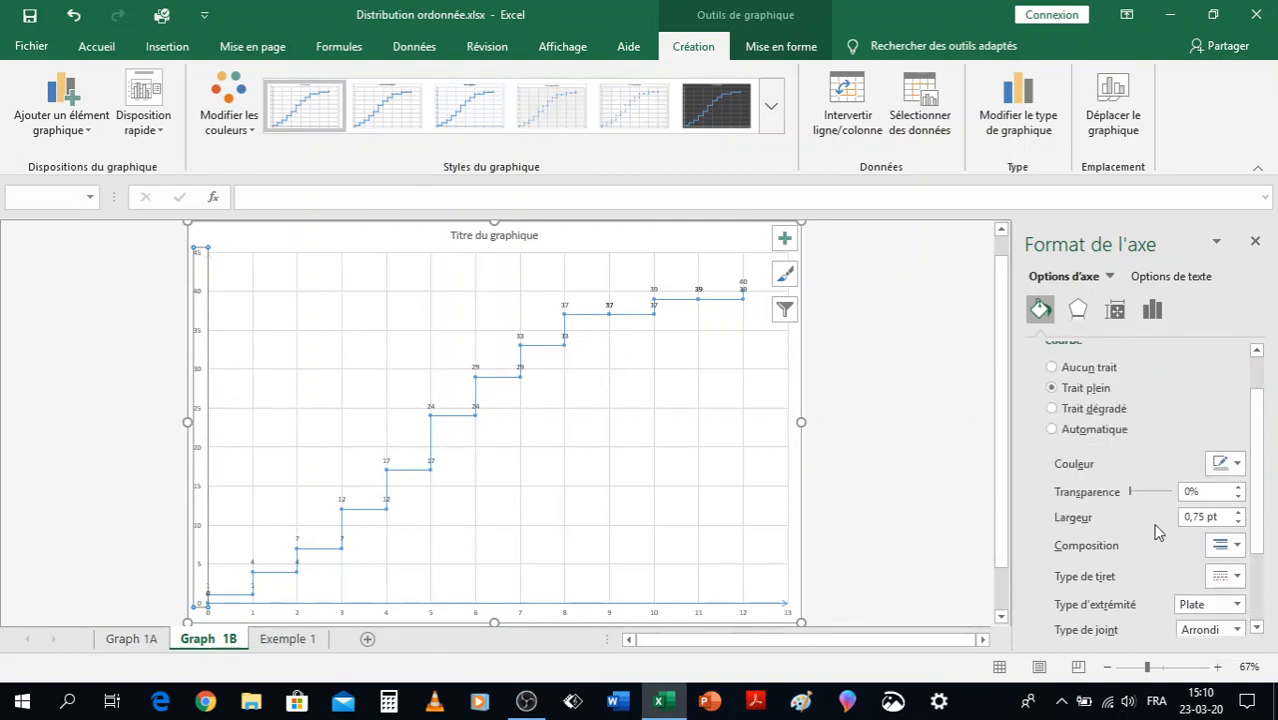
click(913, 414)
click(1256, 244)
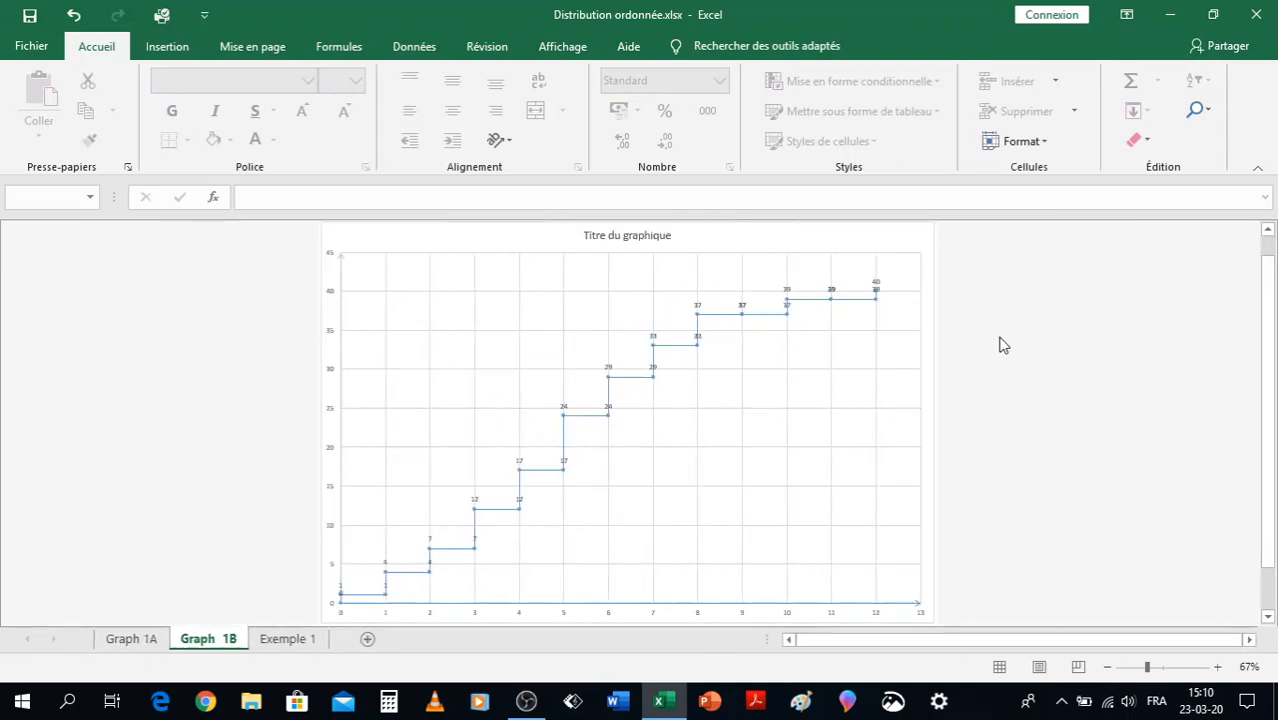
- Replace the placeholder chart title with "Polygone des effectifs cumulés"
click(649, 238)
triple_click(601, 236)
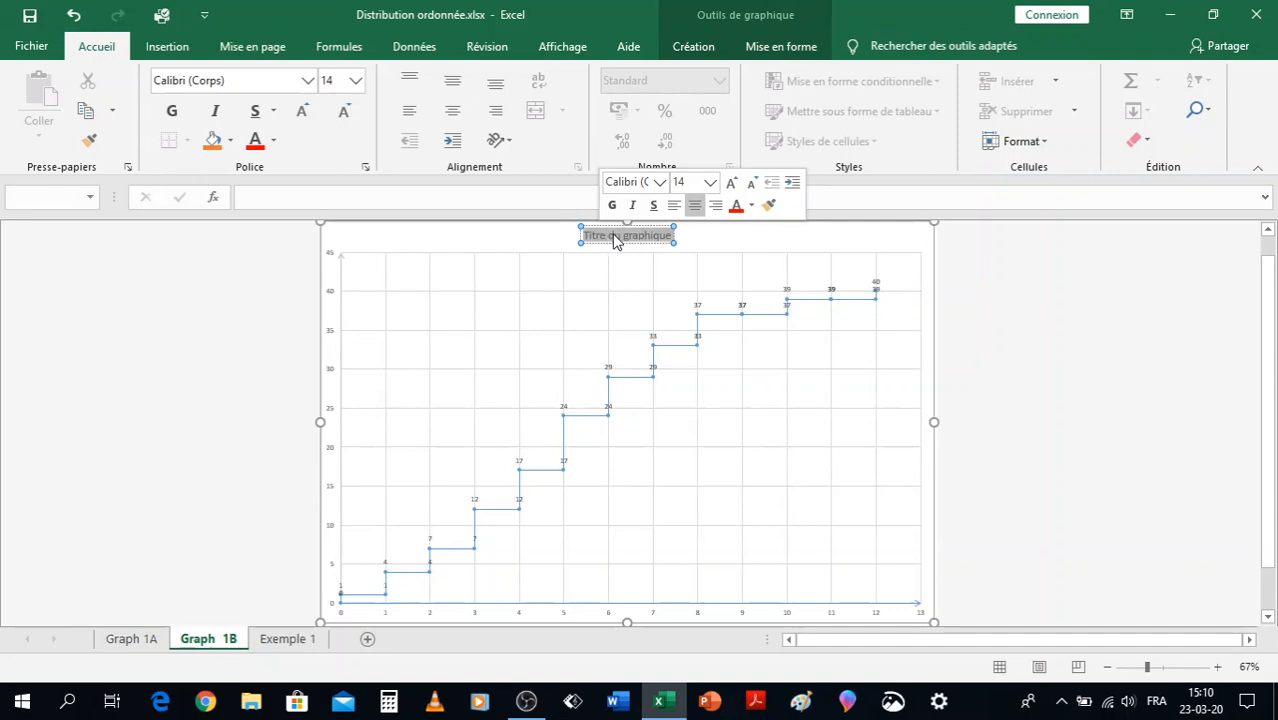
text(Polygo)
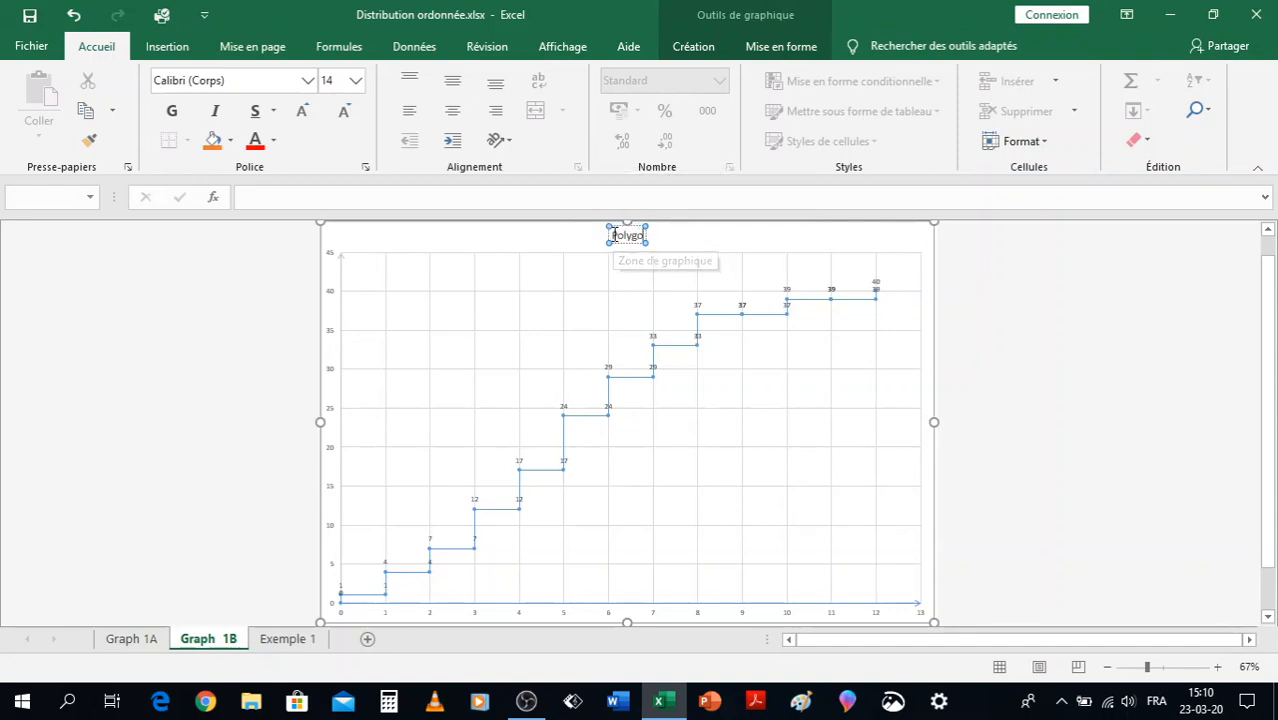
text(ne des e)
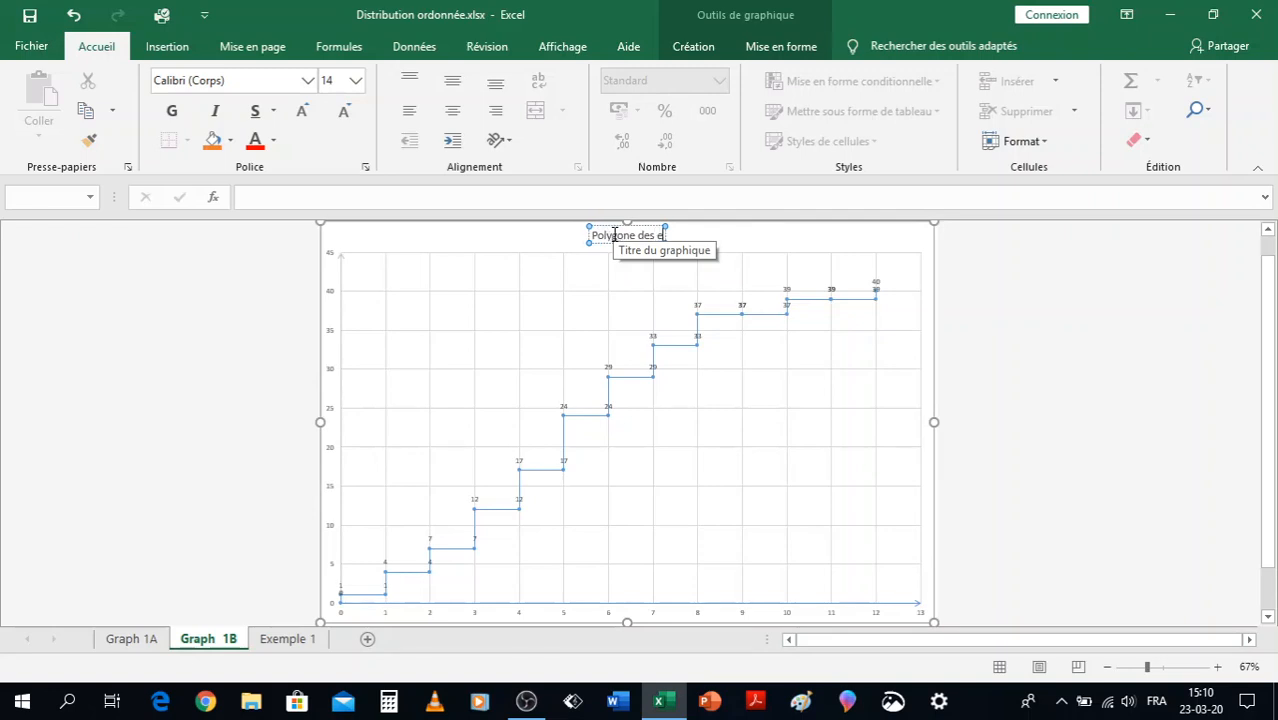
text(ffectifs)
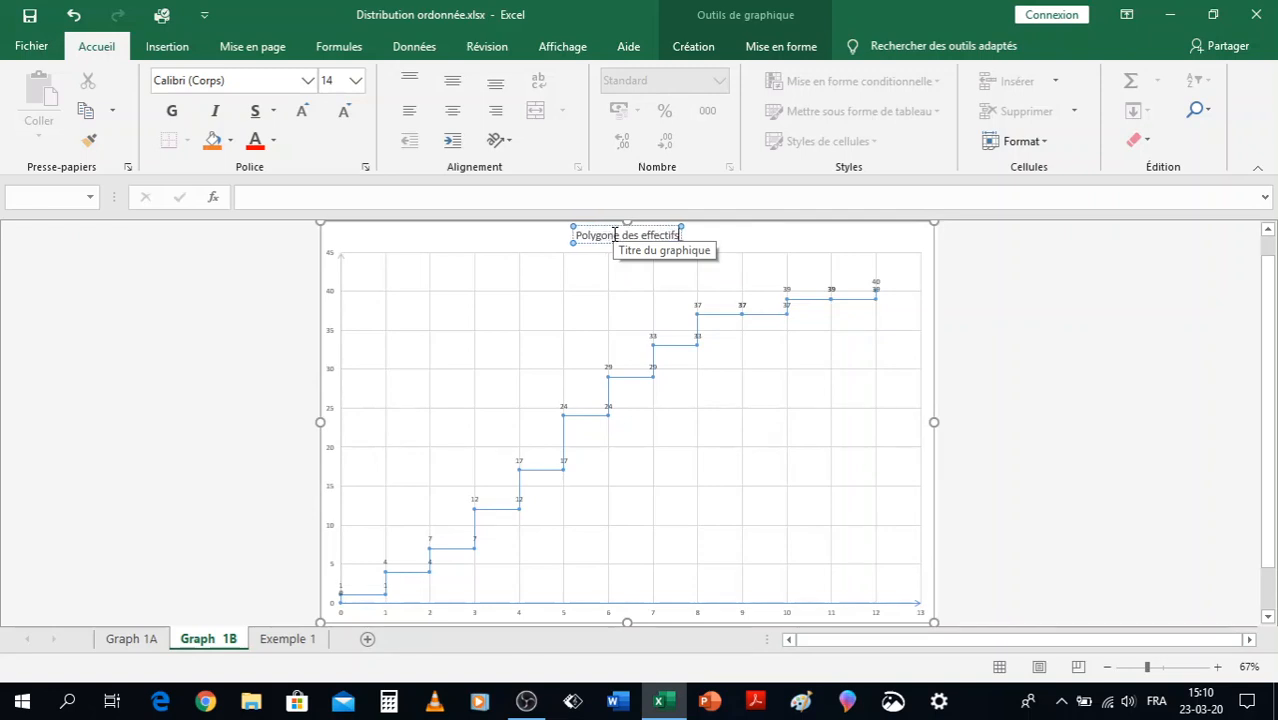
text( cumul)
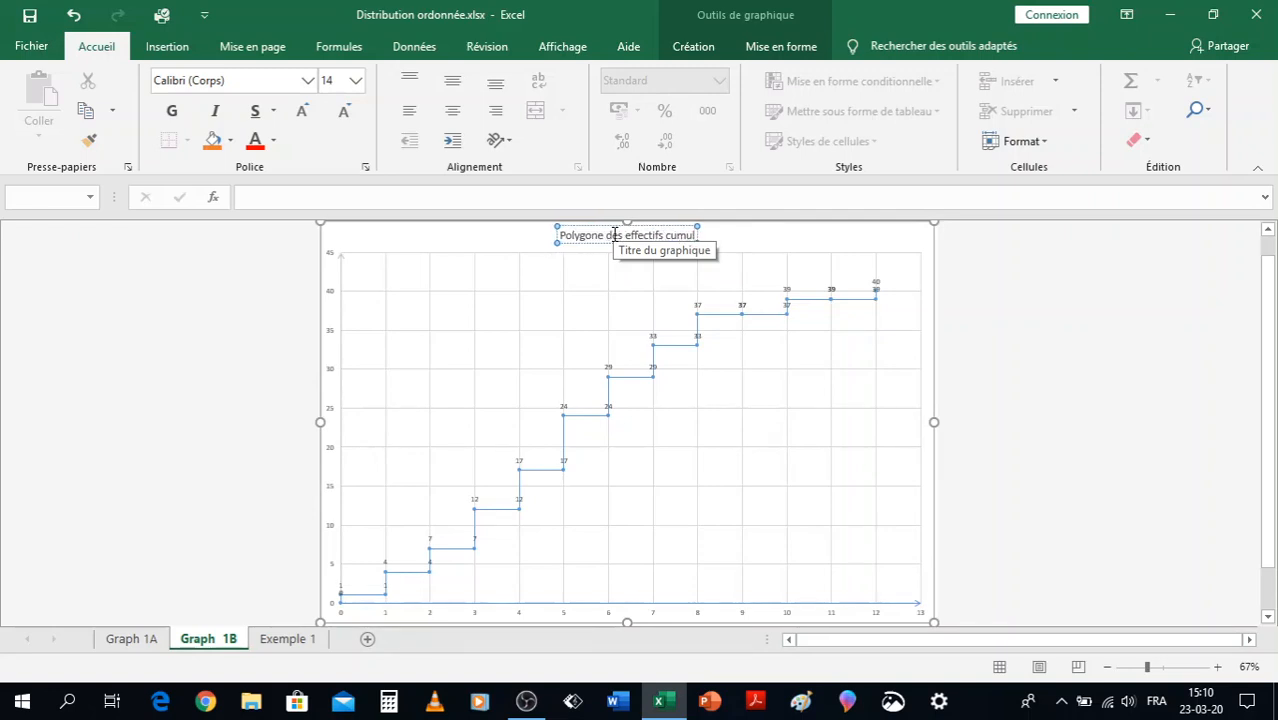
text(és)
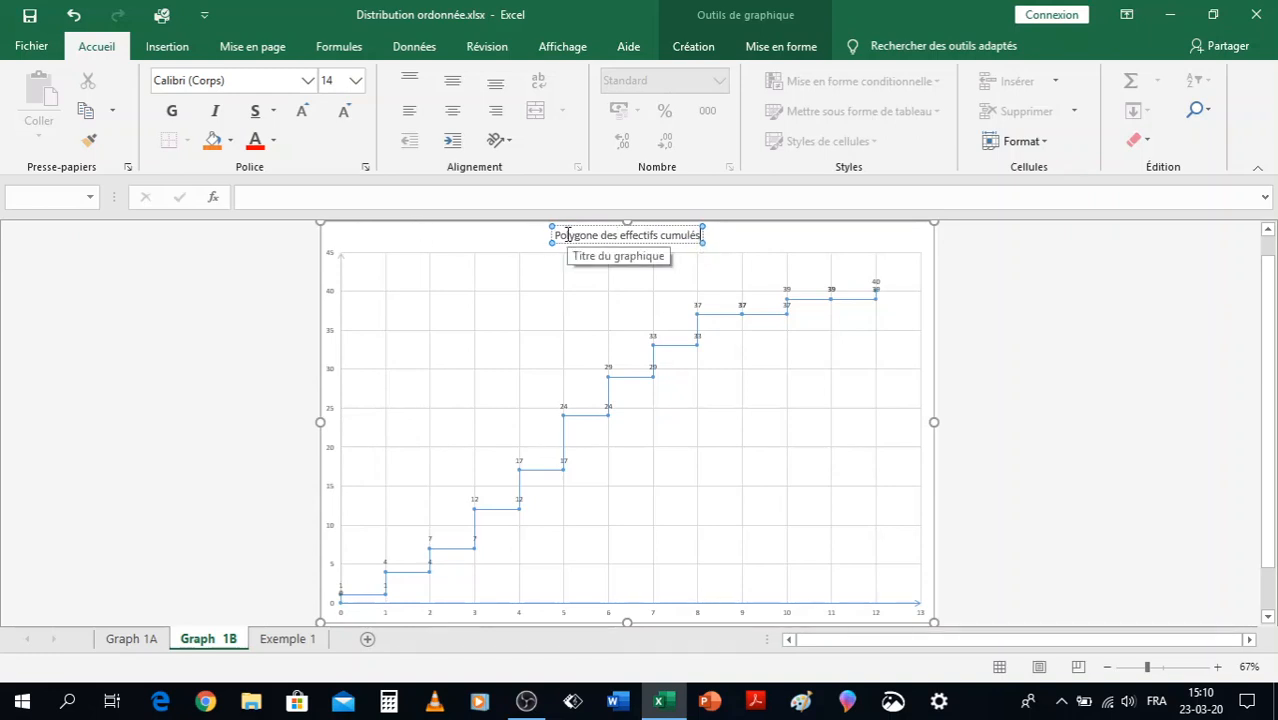
- Format the chart title in bold italic Times New Roman at size 20
triple_click(567, 234)
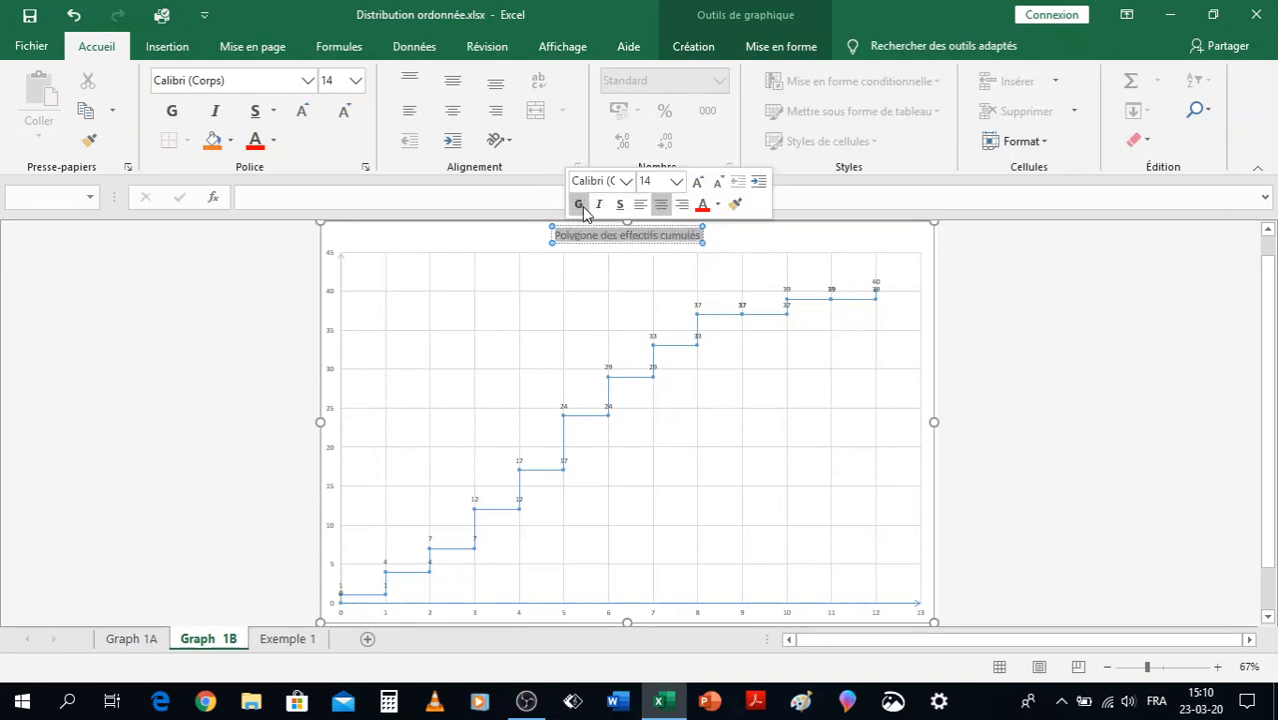
click(578, 205)
click(599, 205)
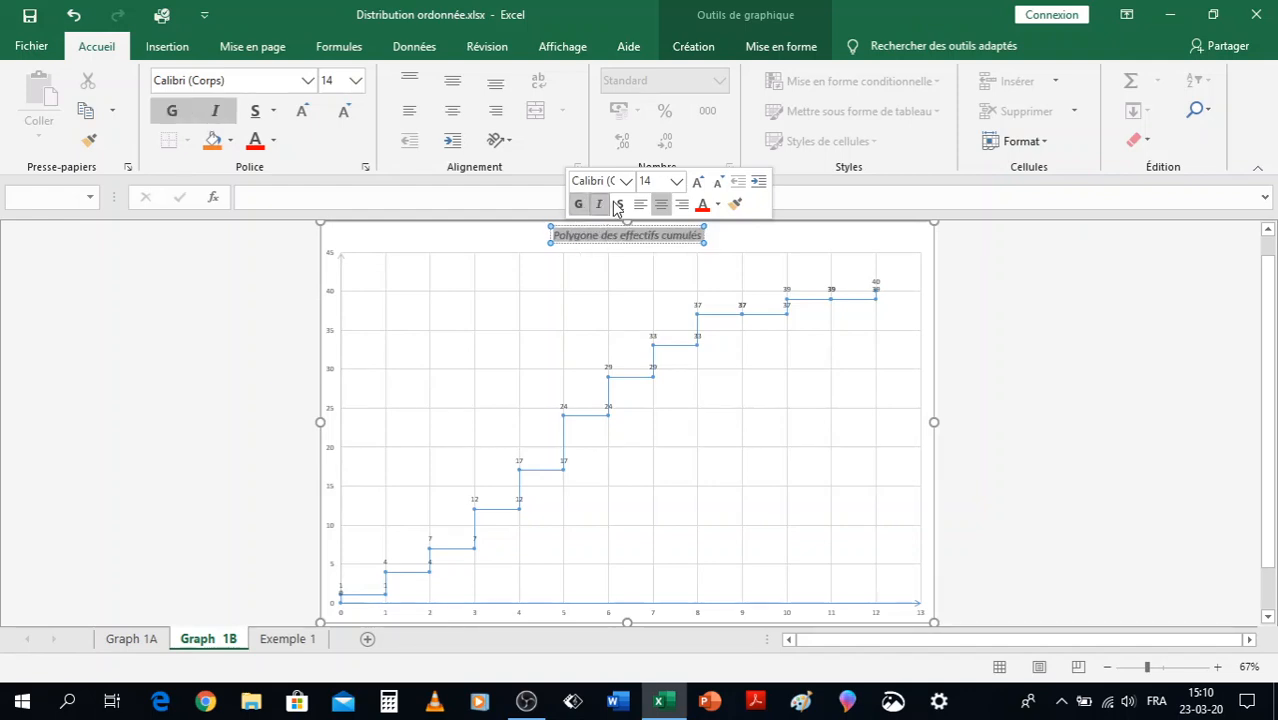
click(625, 182)
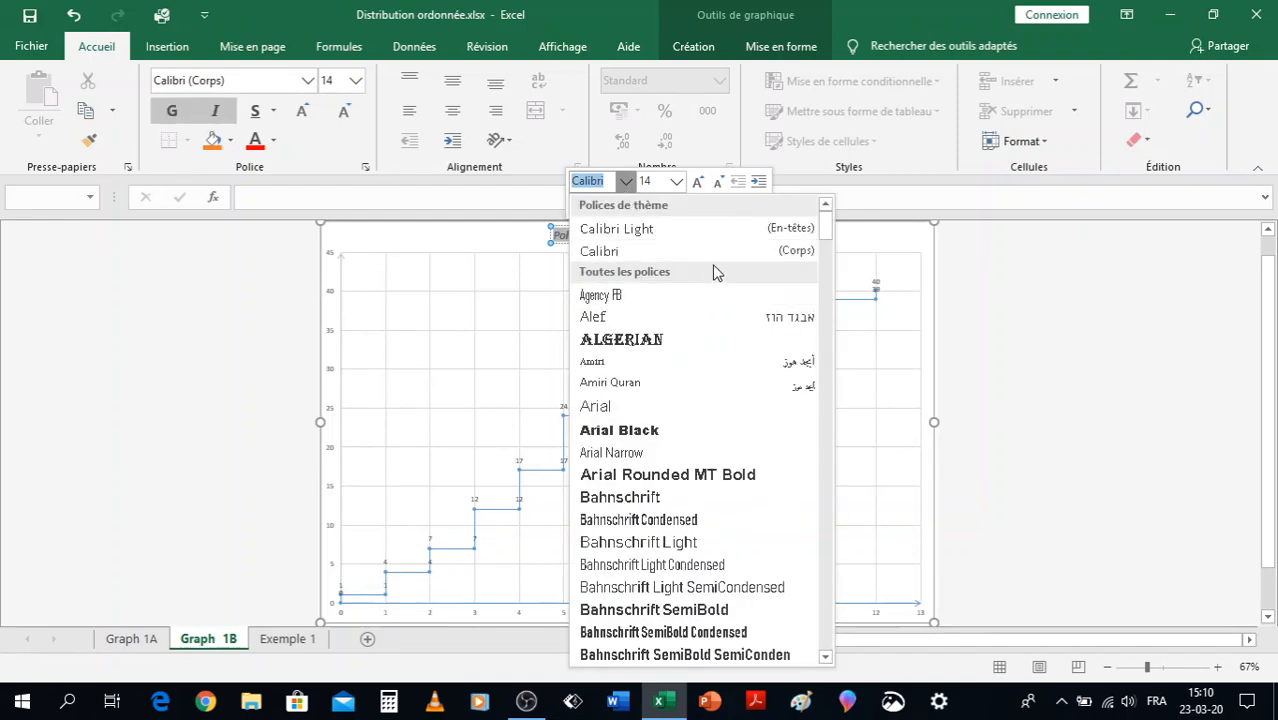
drag(820, 227, 825, 617)
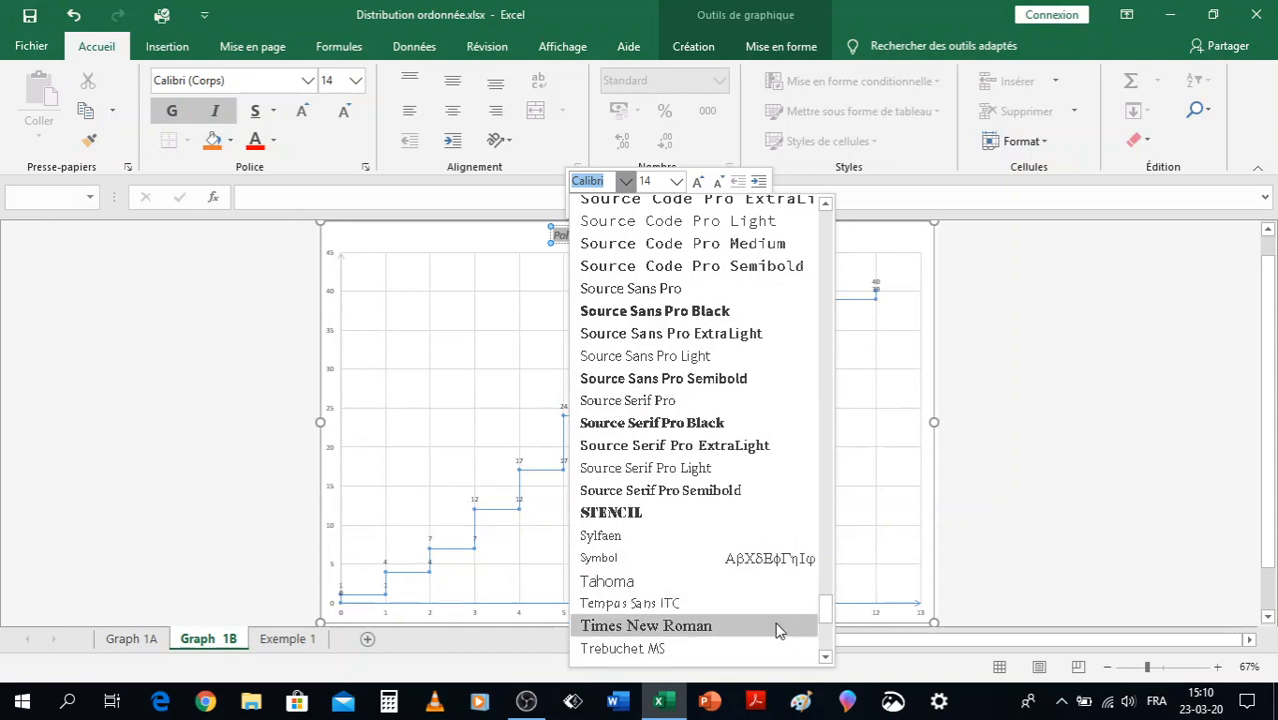
click(779, 626)
click(677, 183)
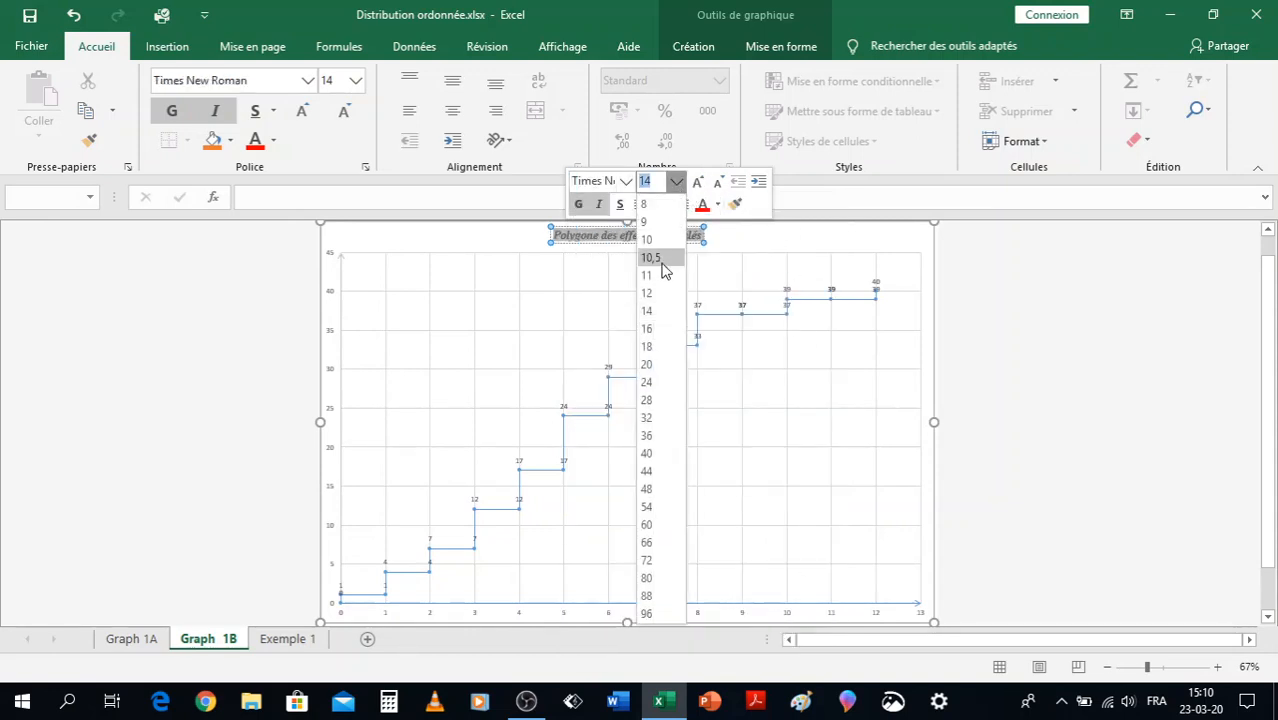
click(656, 361)
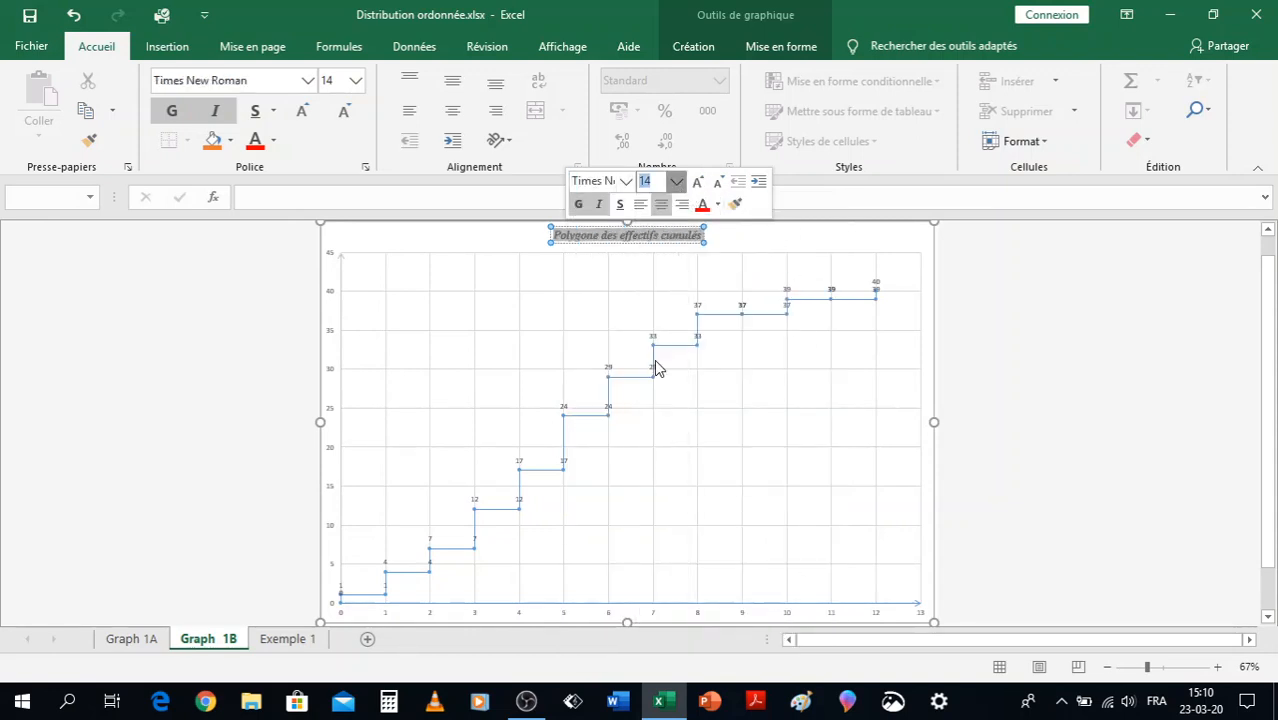
click(1018, 361)
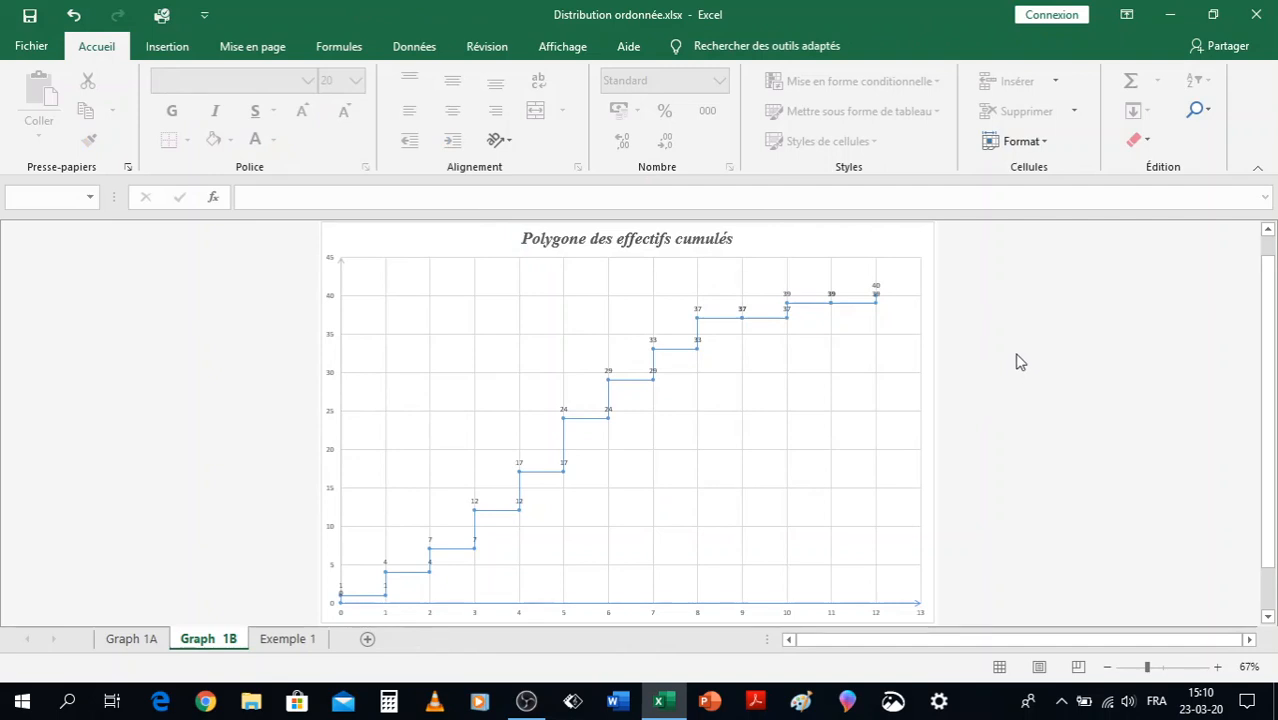
click(884, 292)
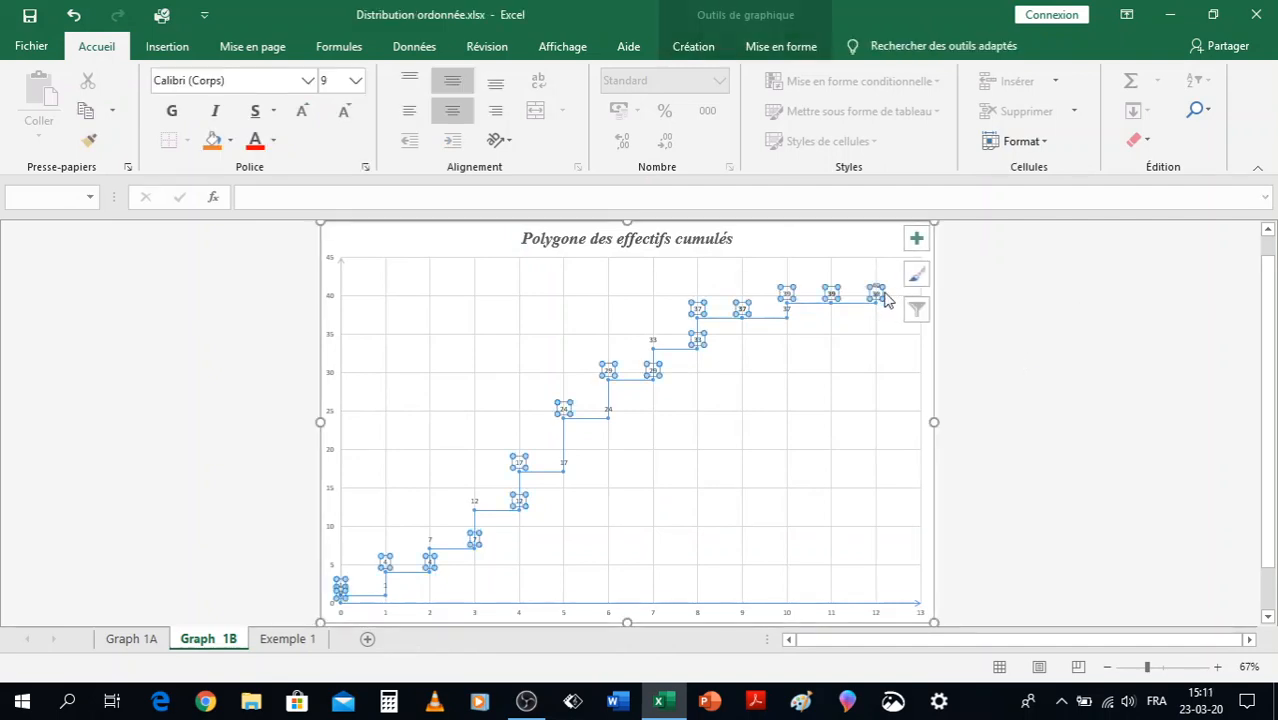
click(655, 344)
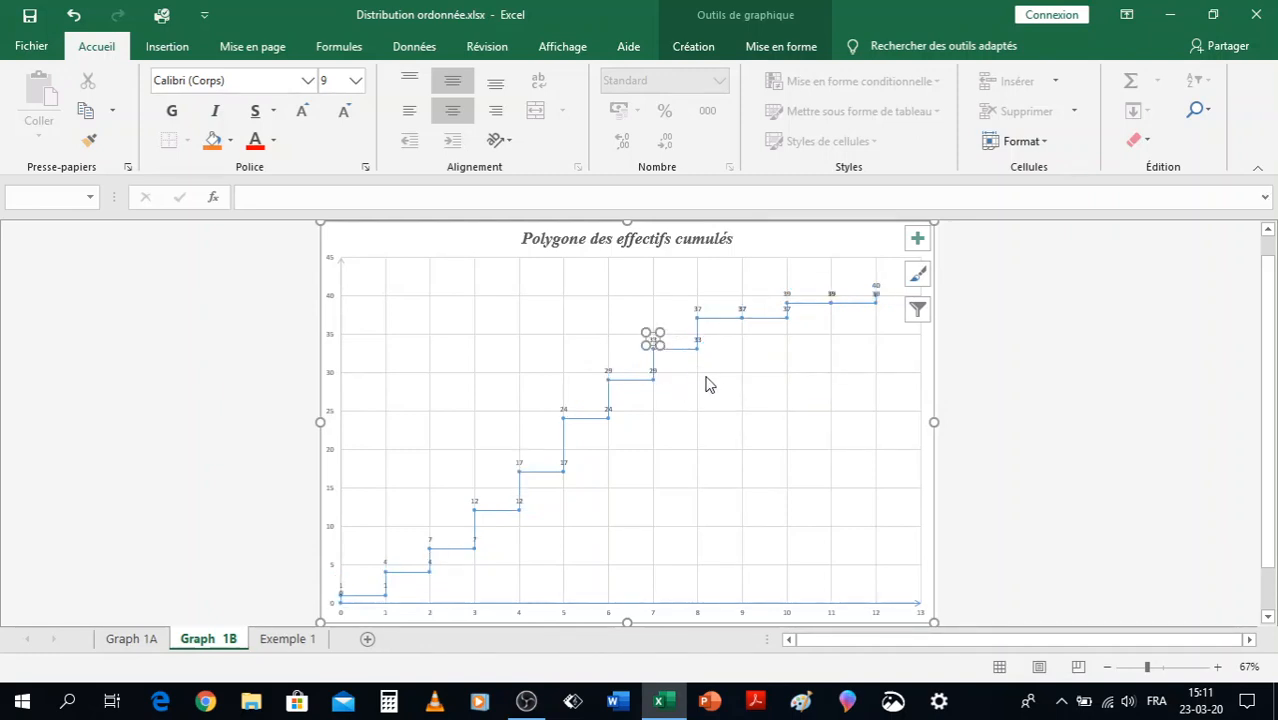
click(653, 372)
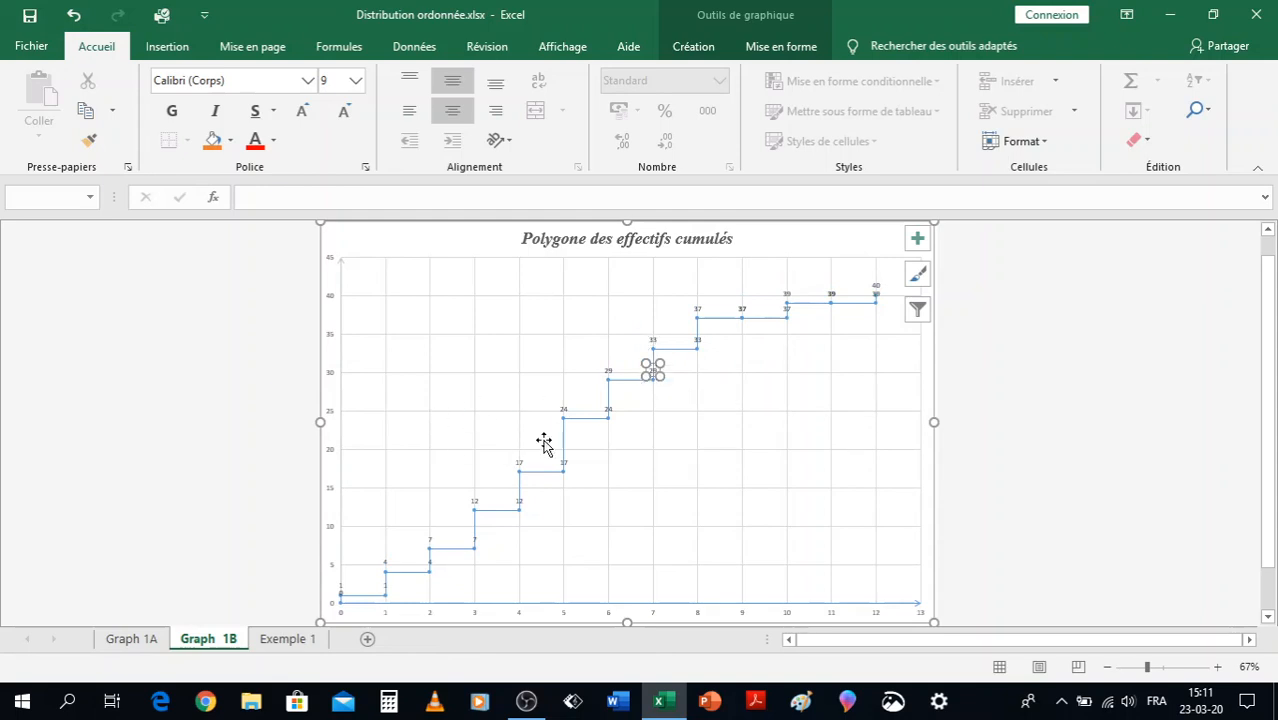
click(1004, 477)
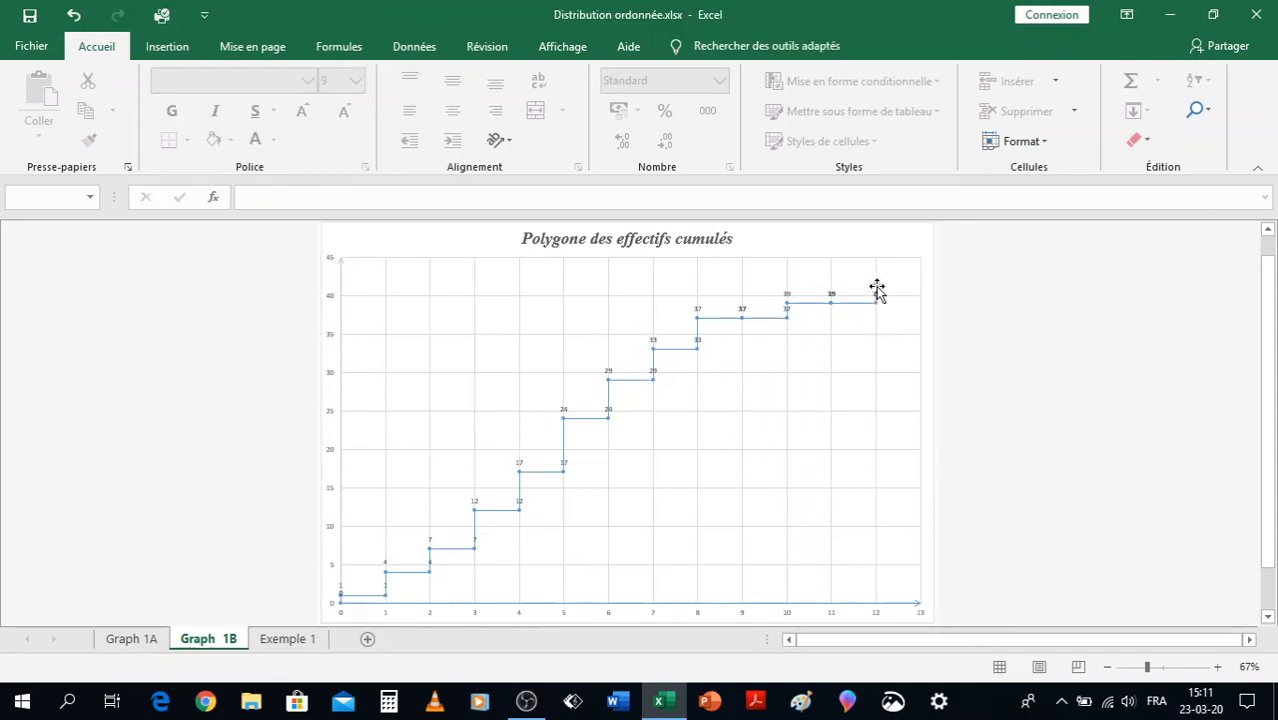
- Format the chart's data labels in bold at size 14
click(875, 295)
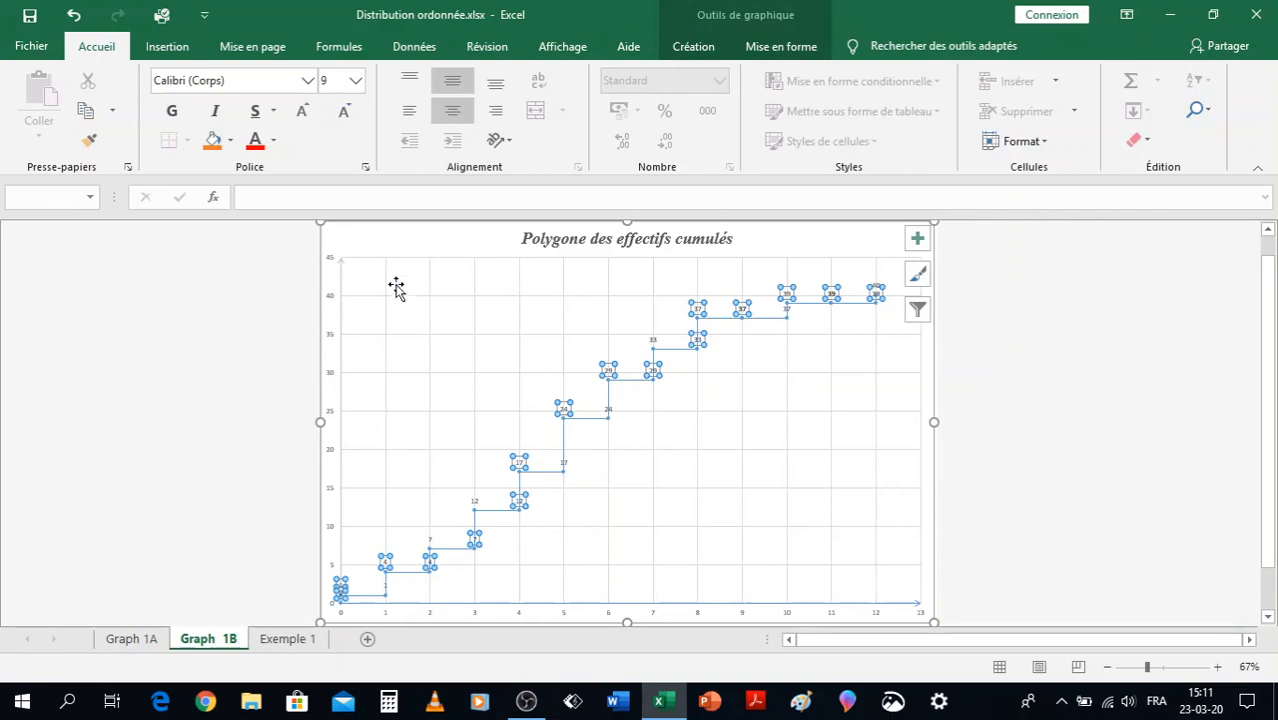
click(357, 81)
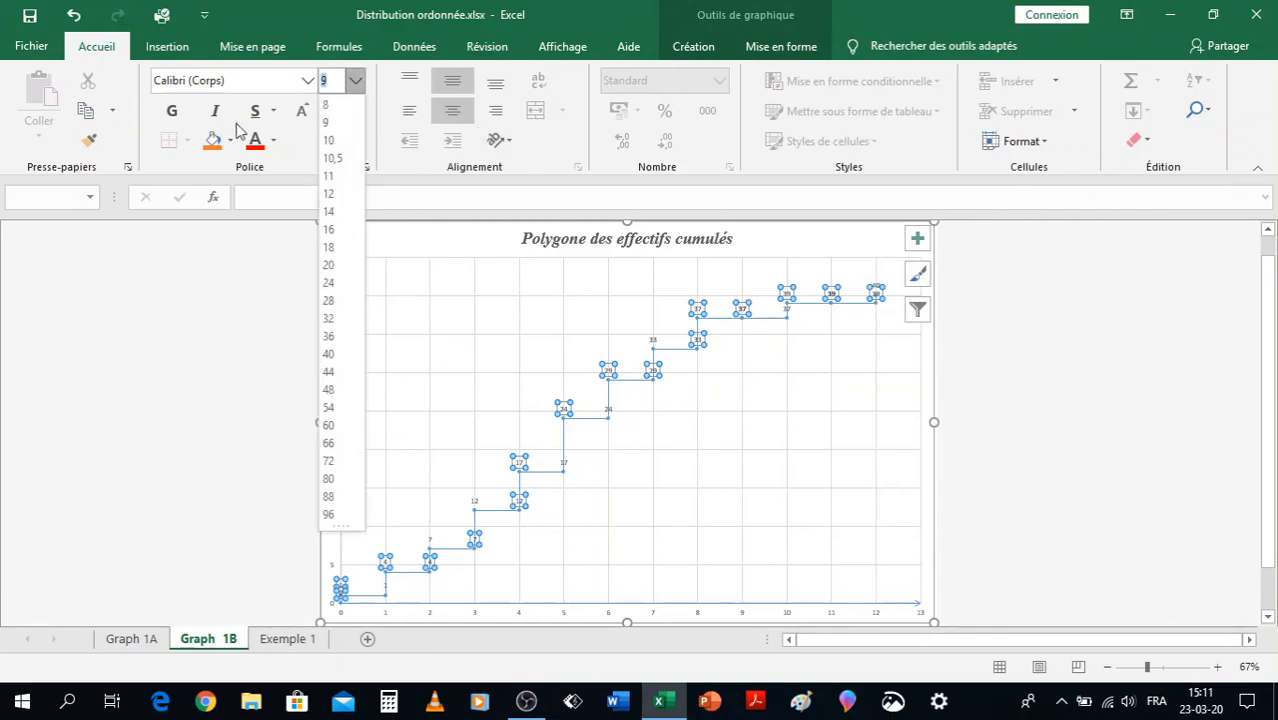
click(171, 112)
click(356, 81)
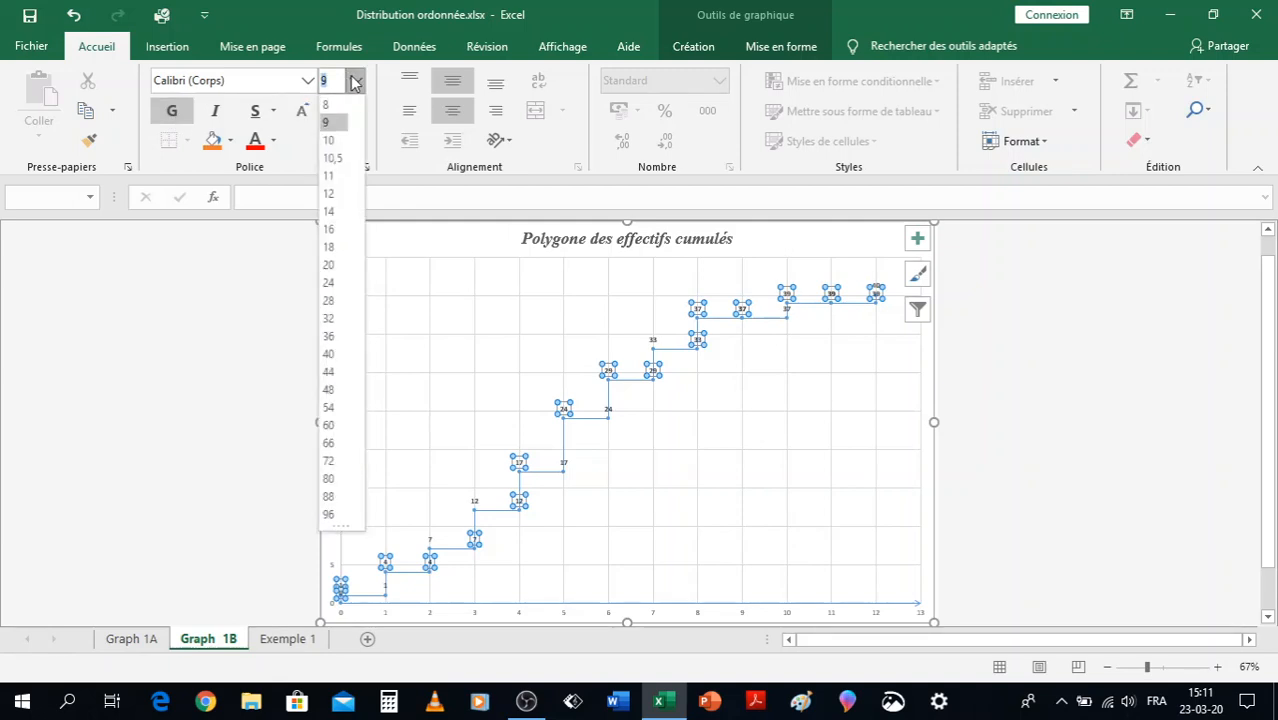
click(329, 211)
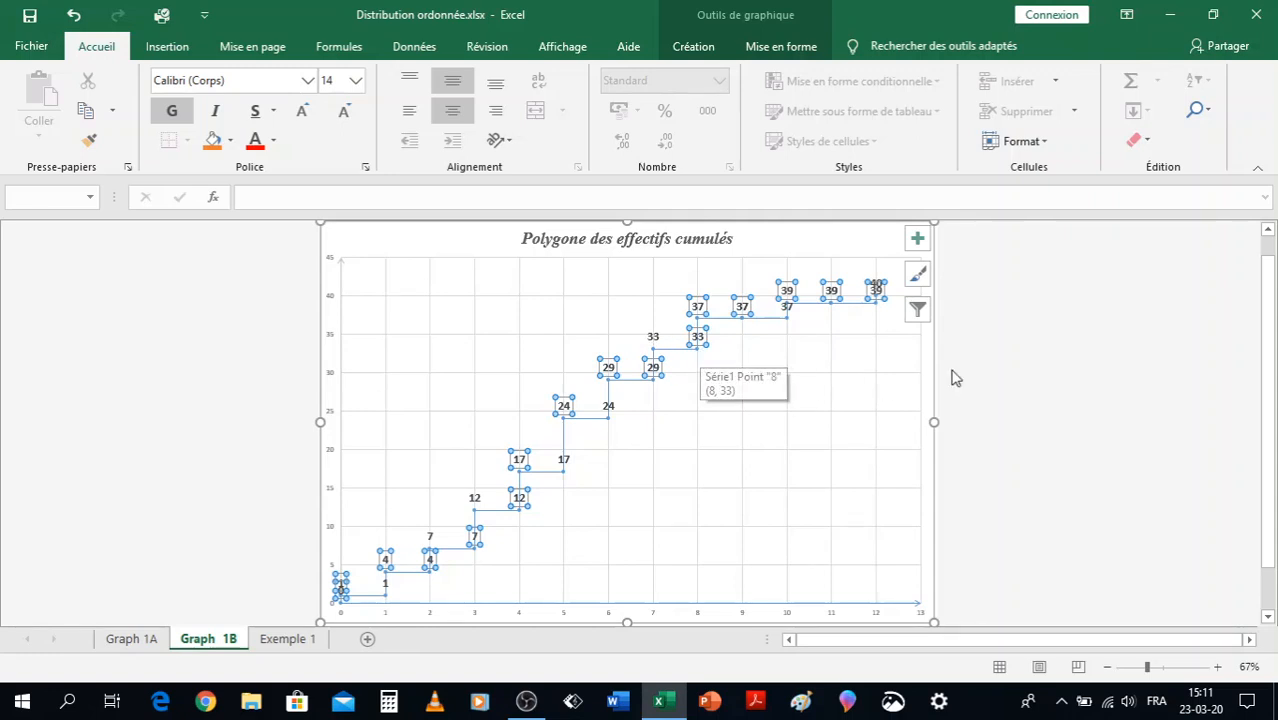
click(1036, 377)
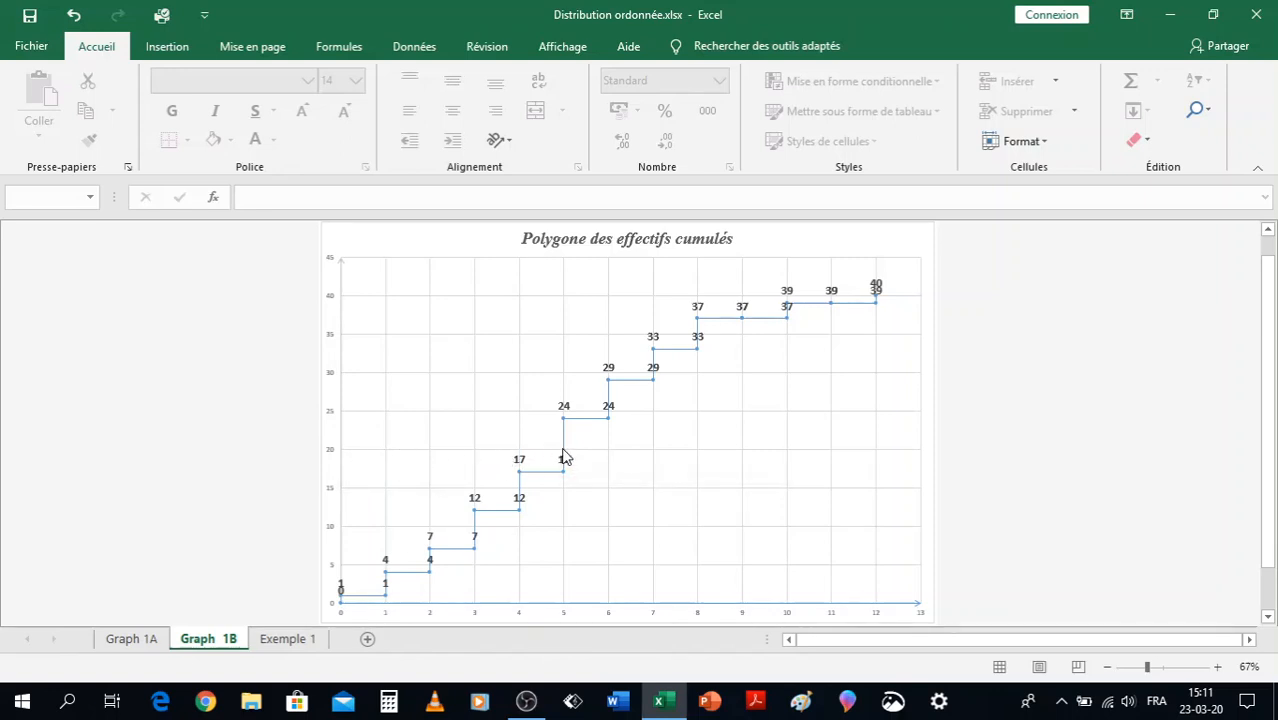
- Go to sheet Exemple 1 and locate the cj and Nj table beginning at cell O15
mouse_move(564, 456)
click(266, 642)
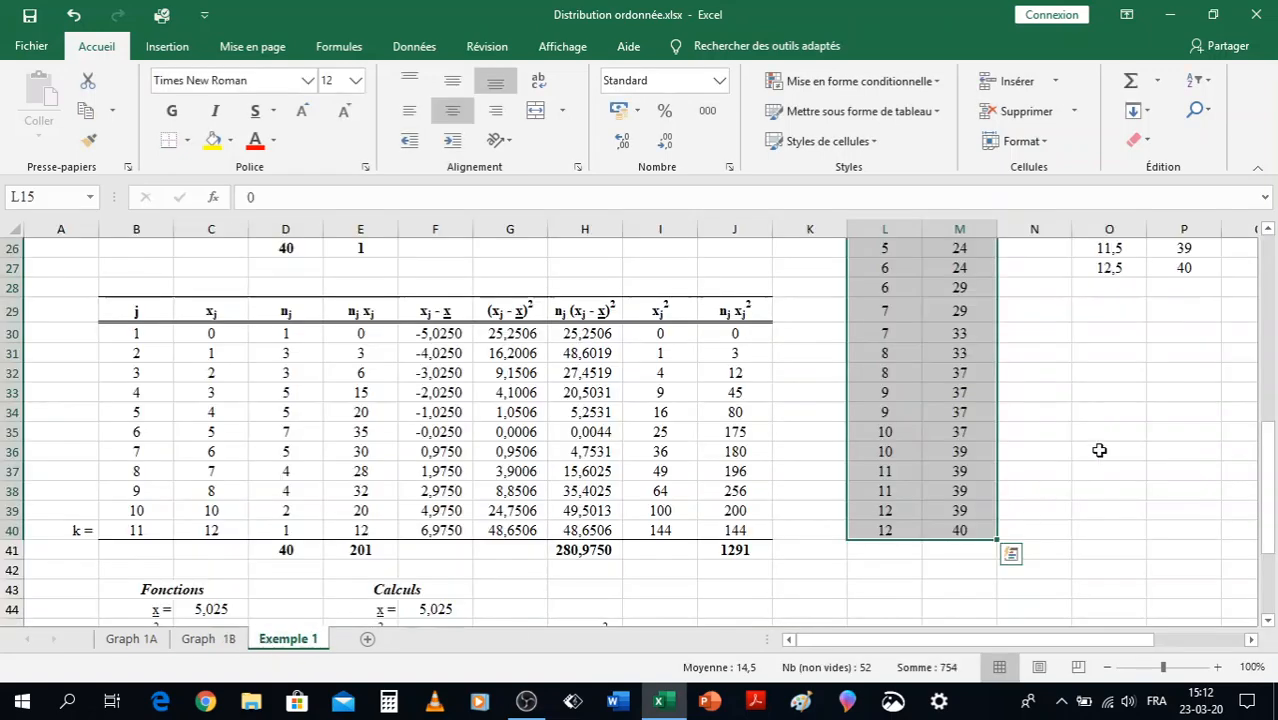
click(1164, 428)
scroll(1070, 483, up, 5)
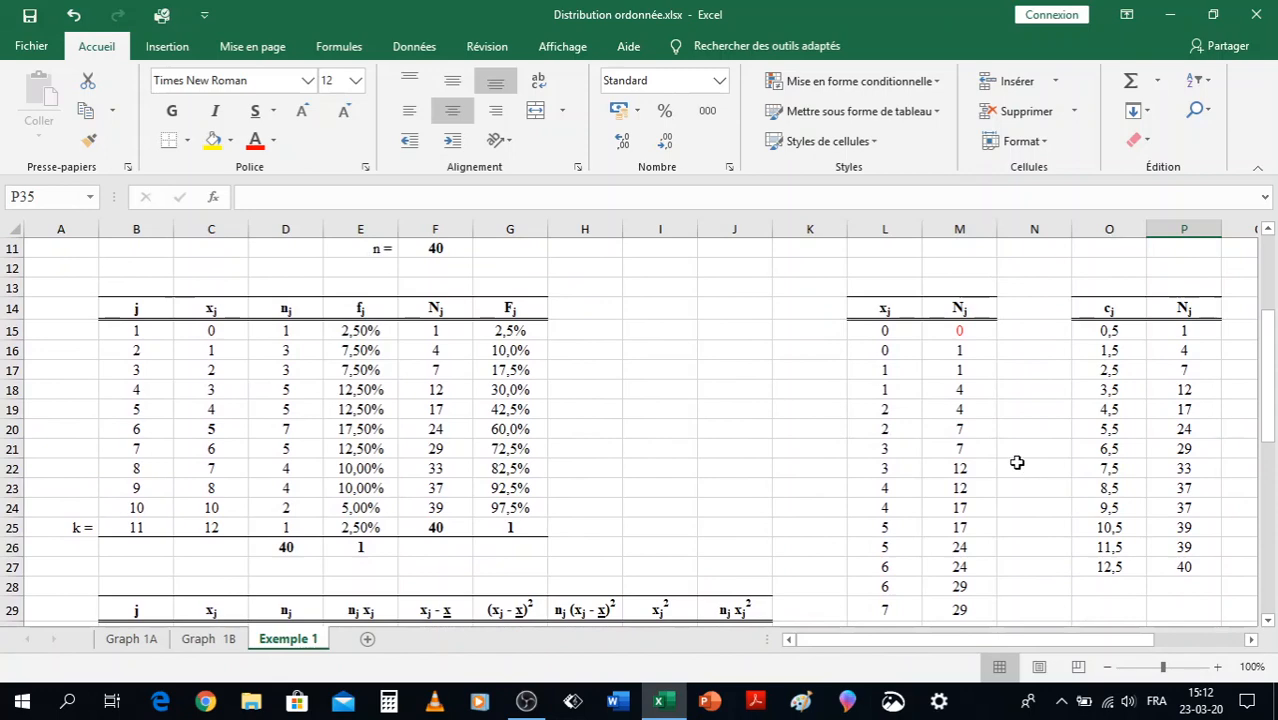
click(1084, 331)
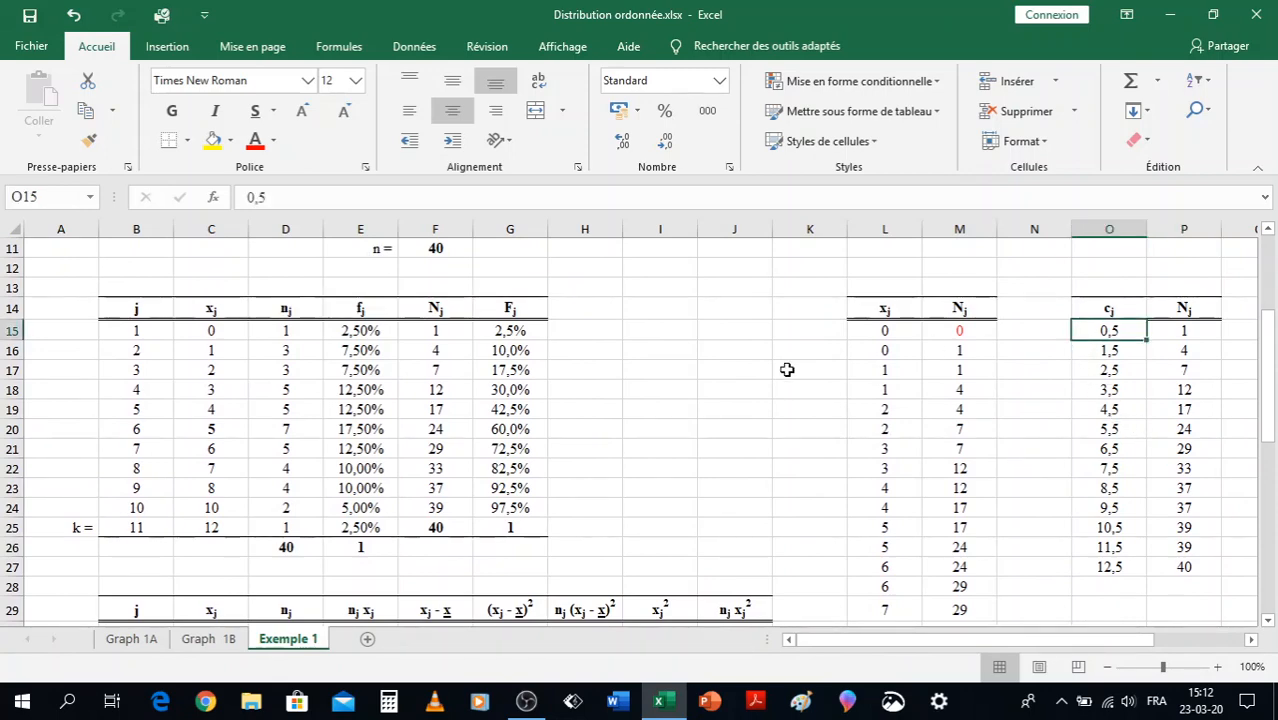
- Compare consecutive xj values in column C with the matching class bounds cj in column O, down to the last value
click(225, 334)
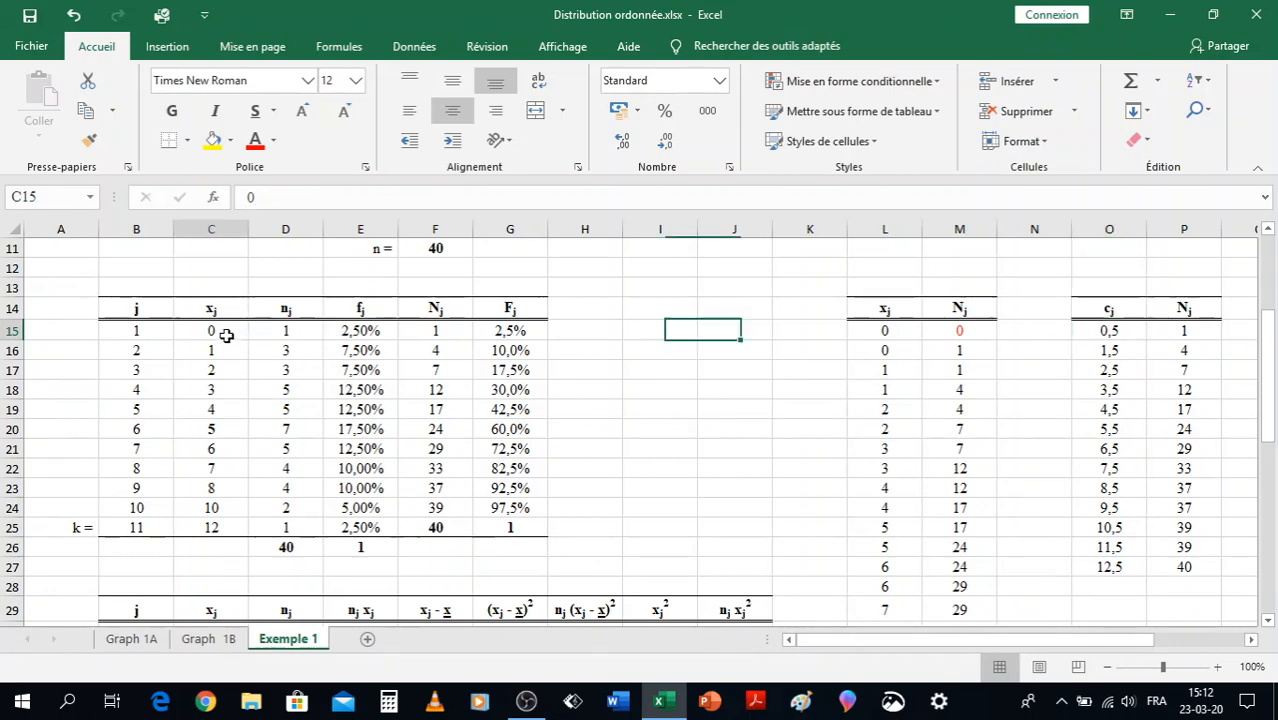
click(220, 352)
click(219, 371)
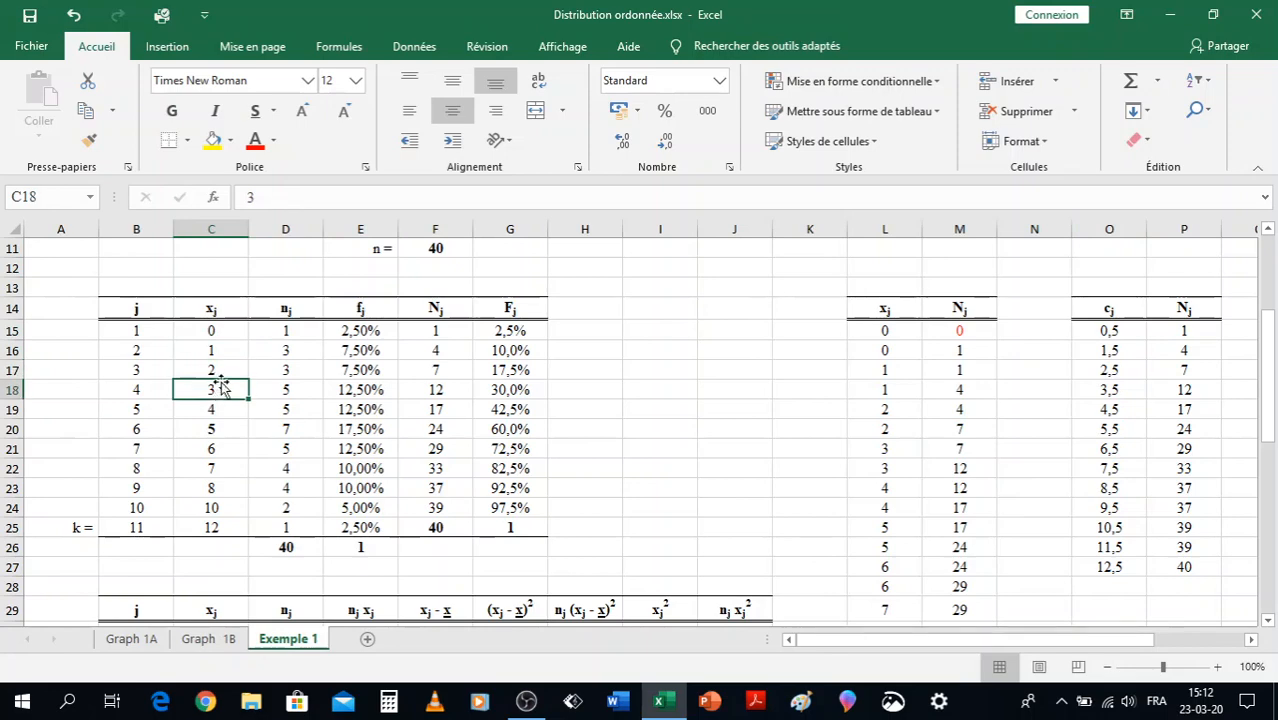
drag(217, 331, 218, 352)
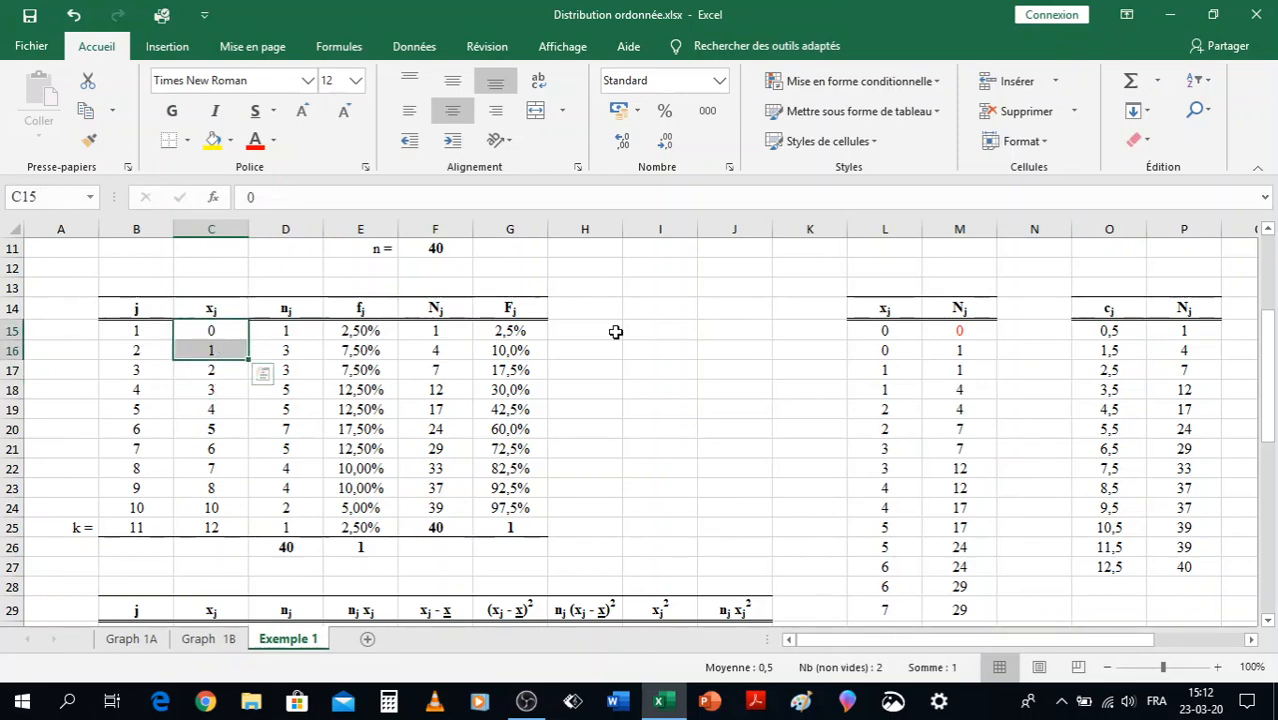
click(1108, 331)
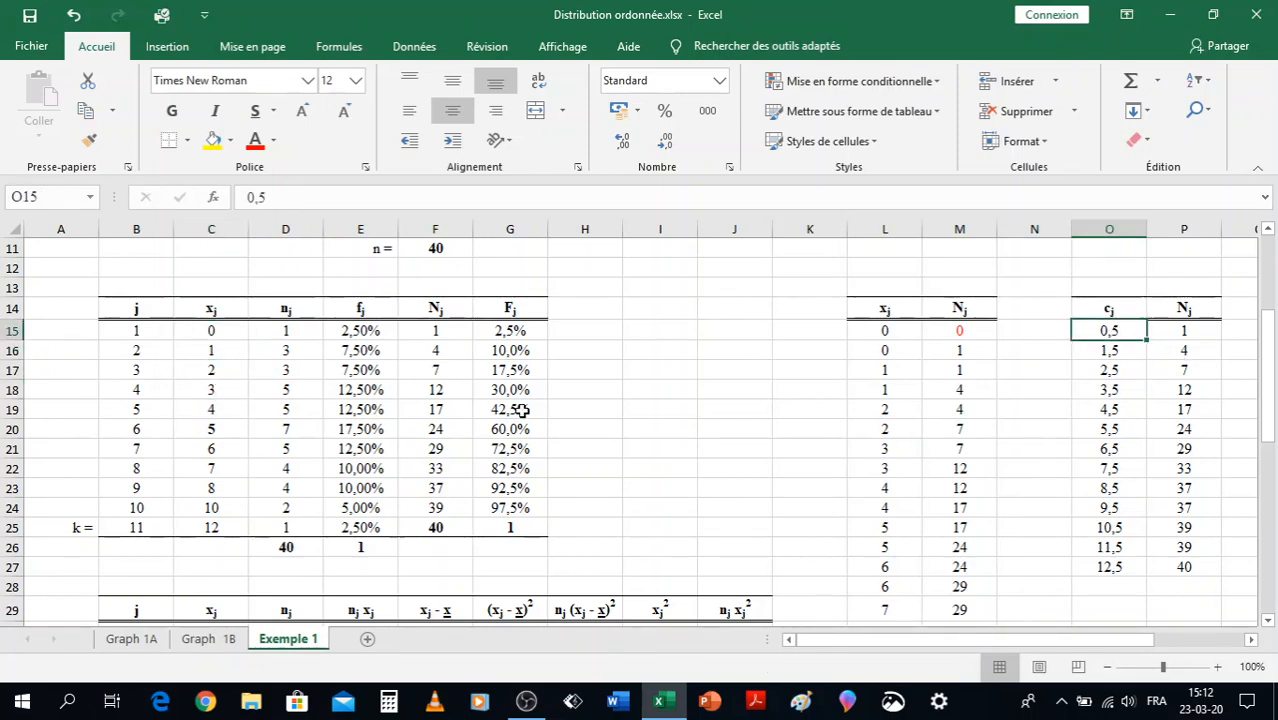
drag(240, 352, 232, 372)
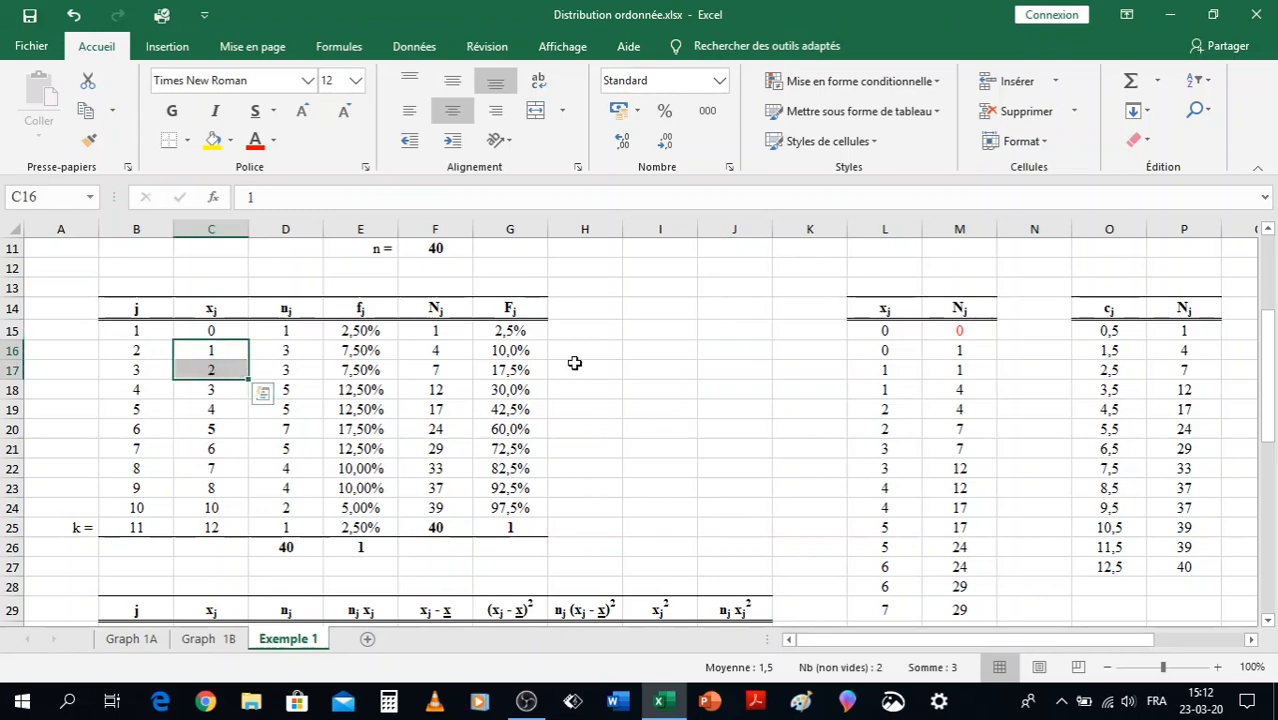
click(1113, 352)
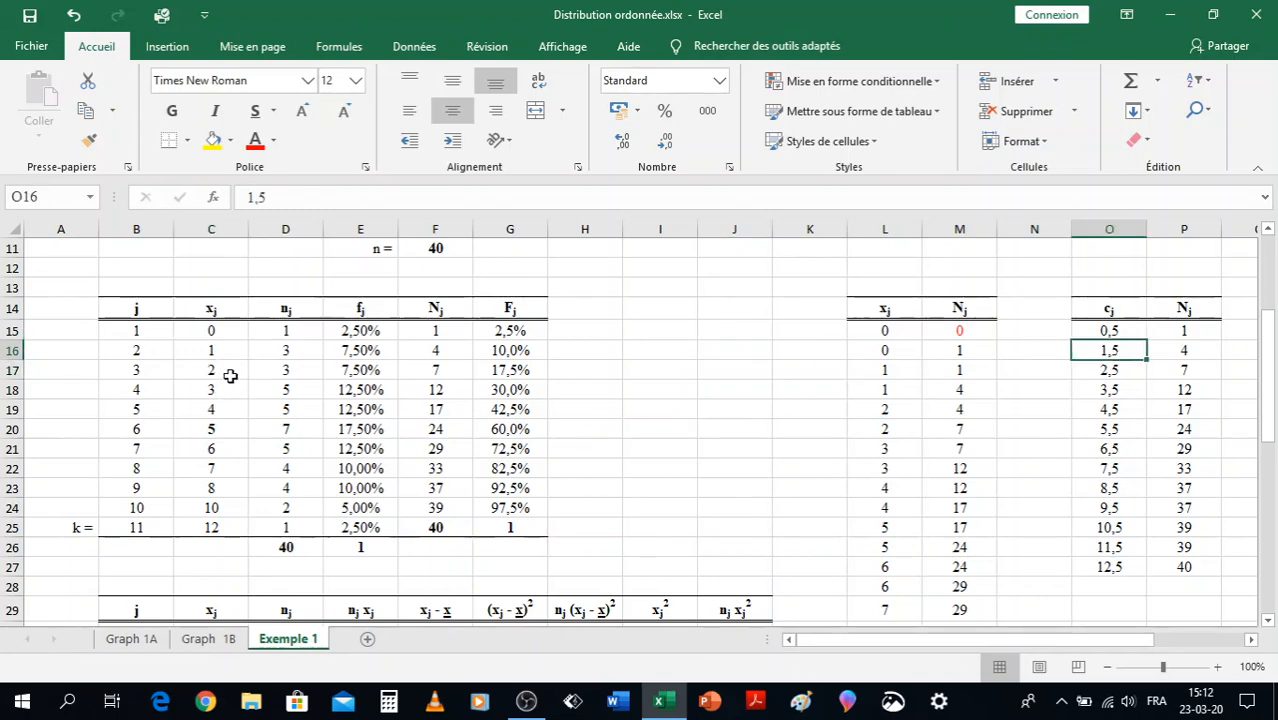
drag(229, 371, 233, 384)
click(1106, 370)
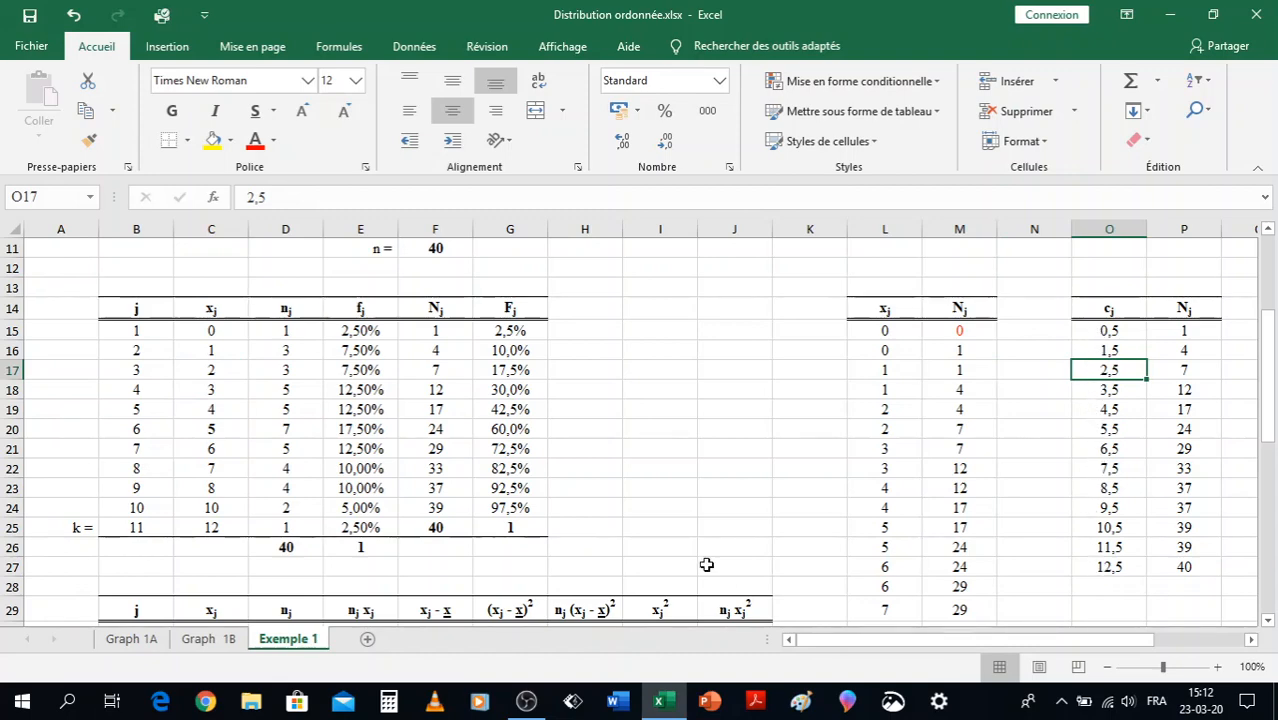
click(205, 528)
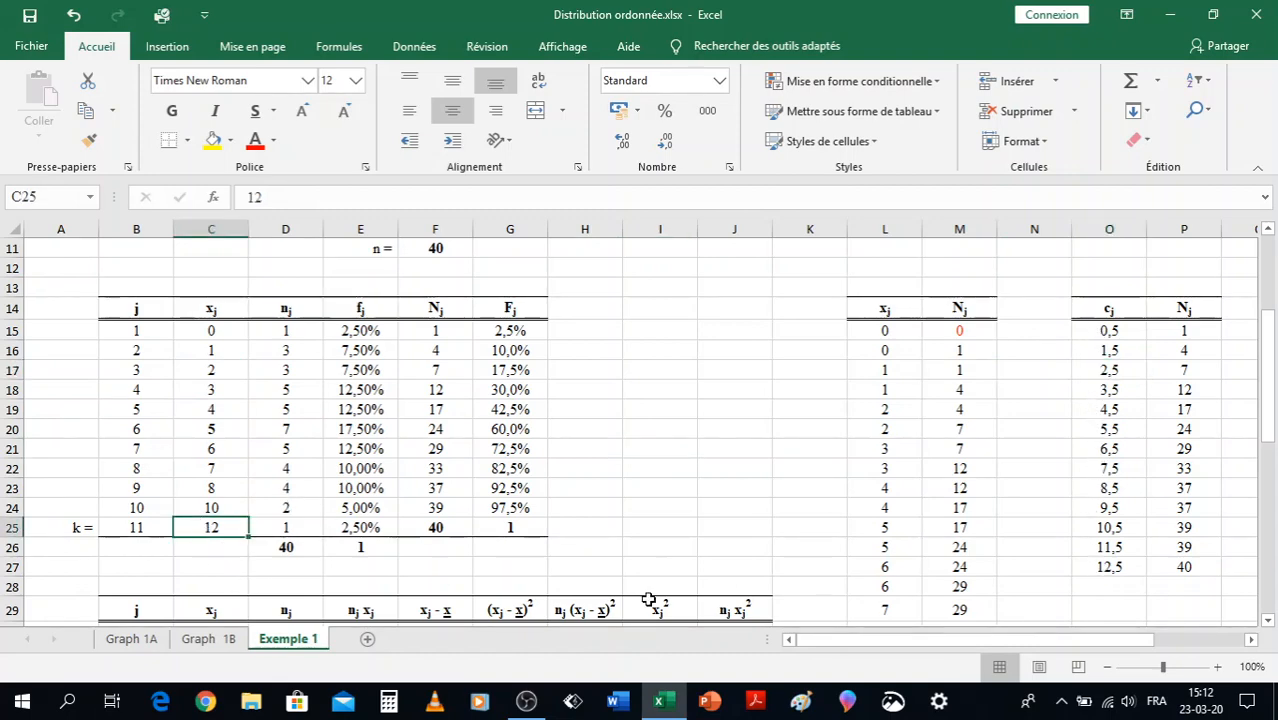
click(1101, 571)
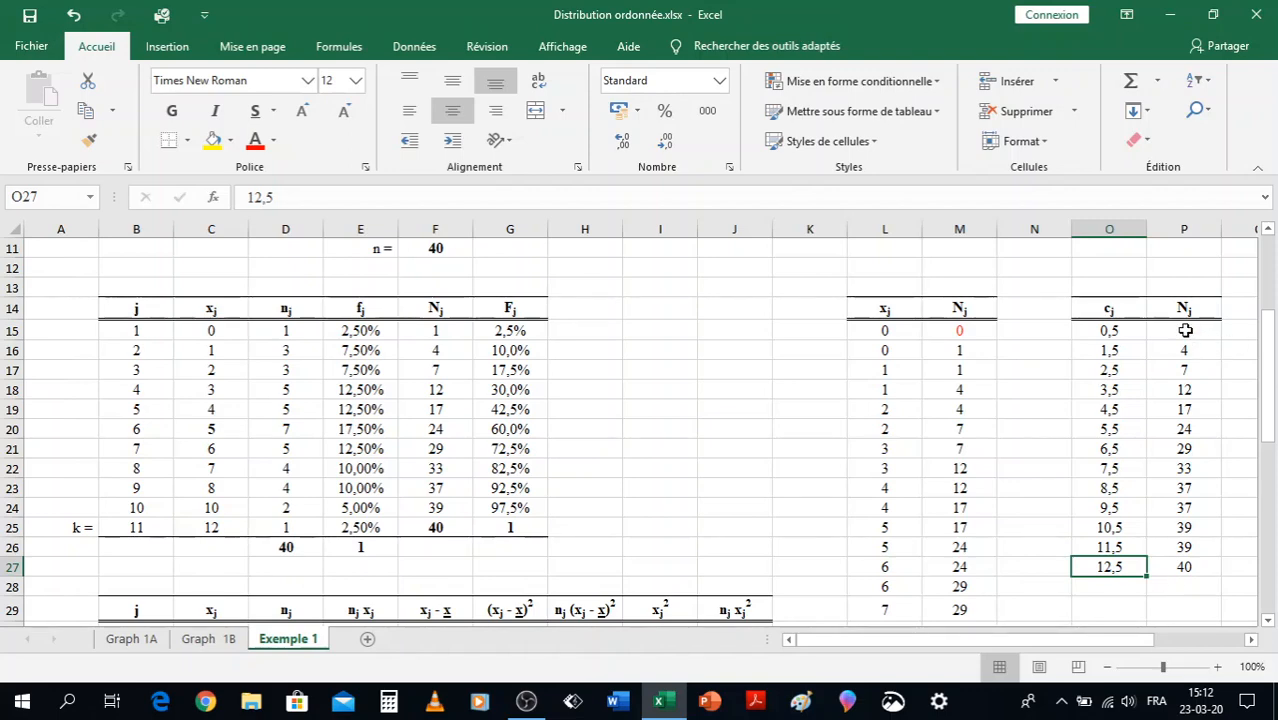
- Examine the cumulative frequencies in P15:P27, especially the repeated values, alongside their cj bounds
drag(1185, 330, 1184, 556)
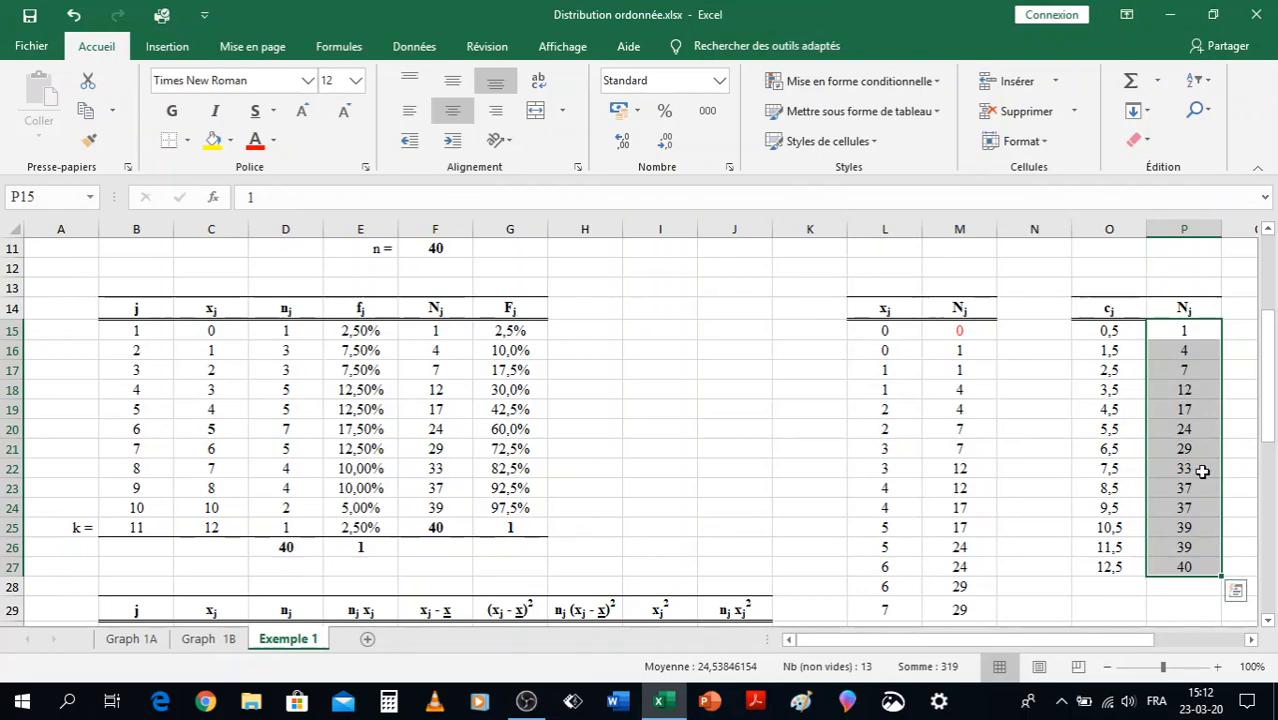
drag(1207, 485, 1192, 541)
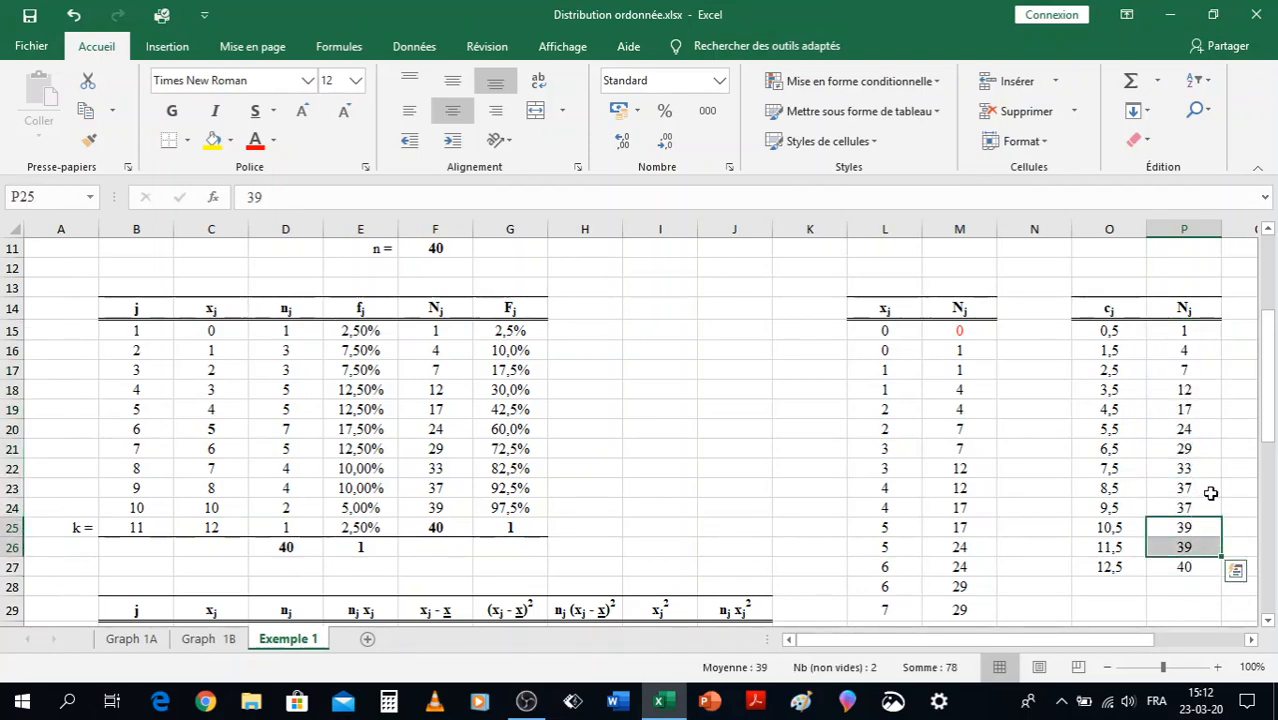
click(1098, 490)
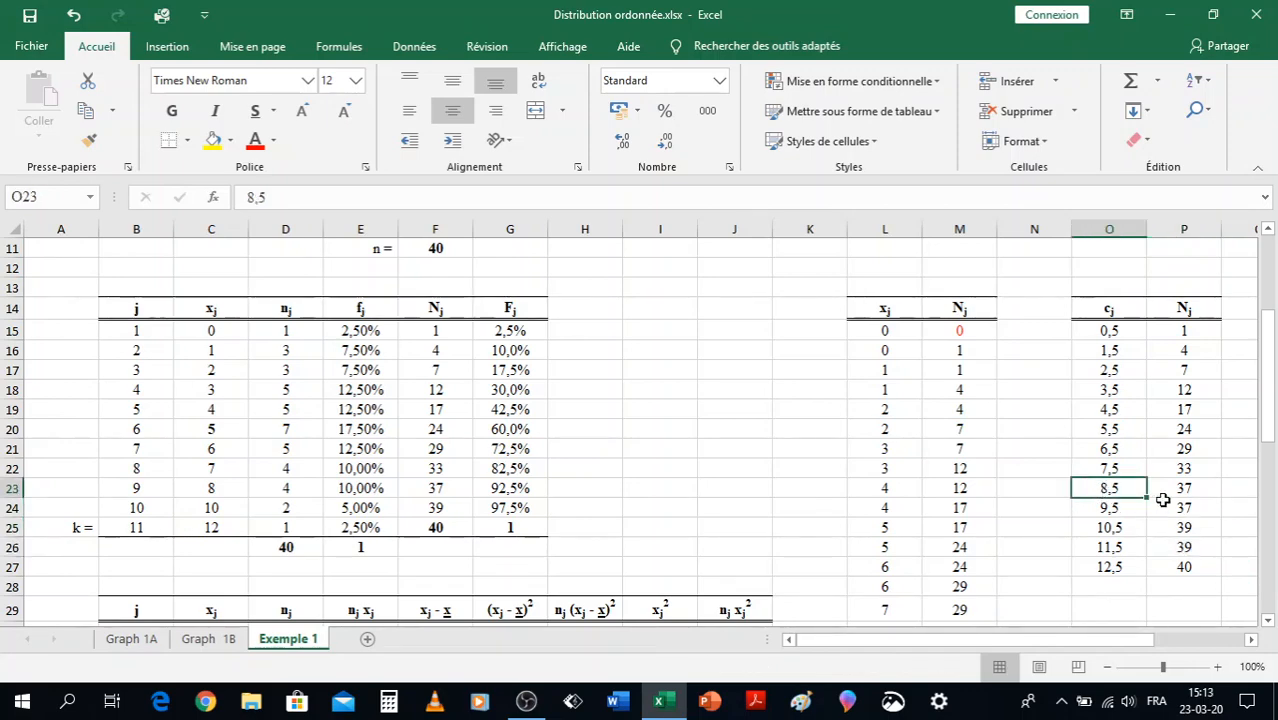
click(1107, 510)
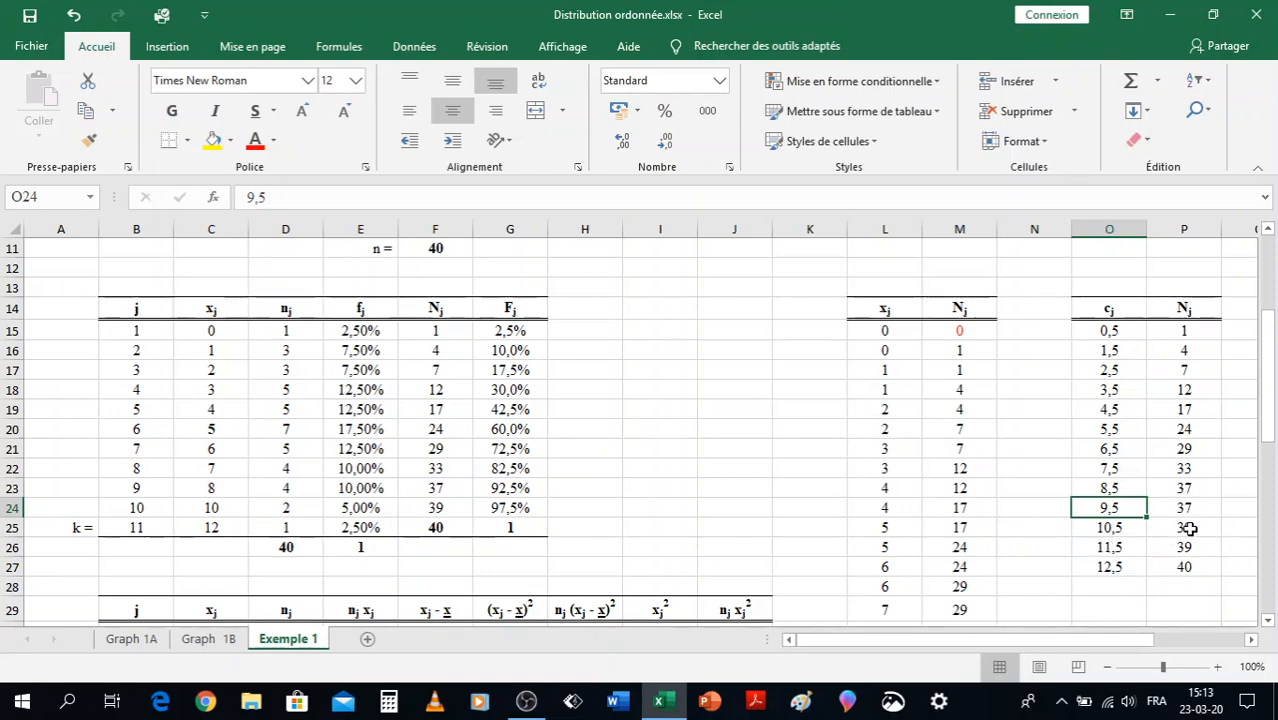
- Insert a clustered column chart (Histogramme groupé) from the cj and Nj data in O15:P27
drag(1098, 332, 1182, 567)
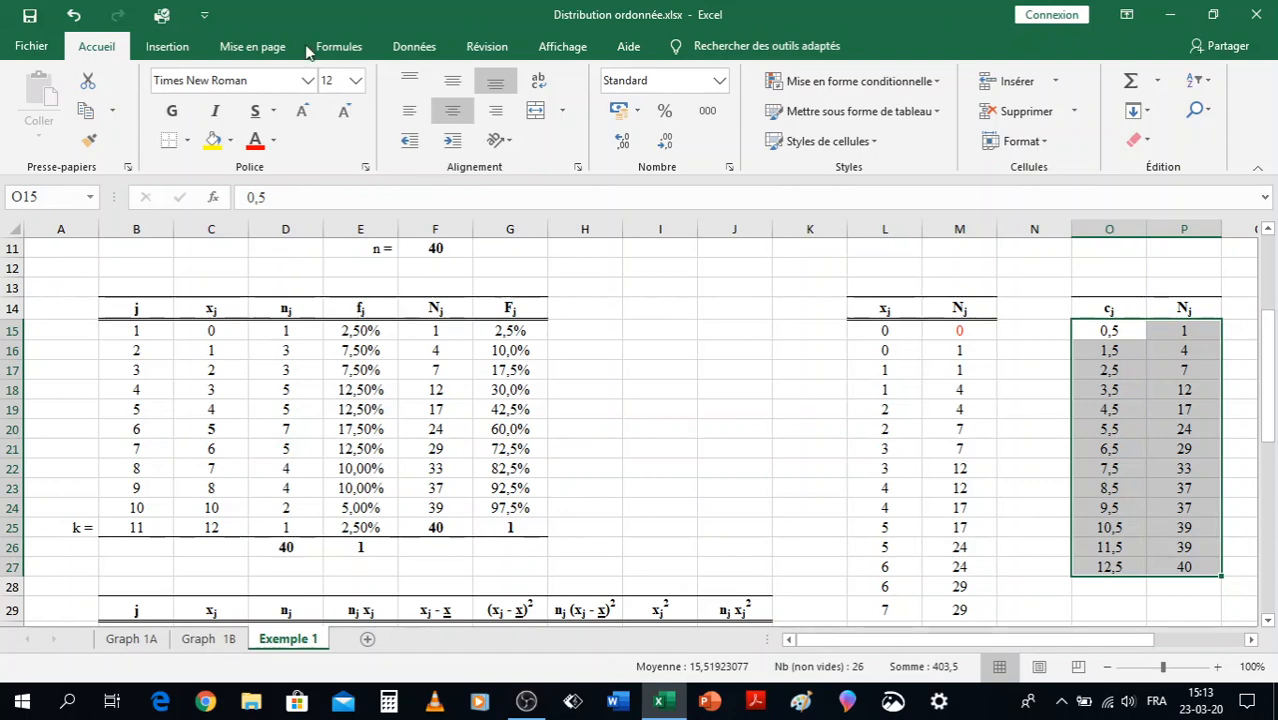
click(178, 47)
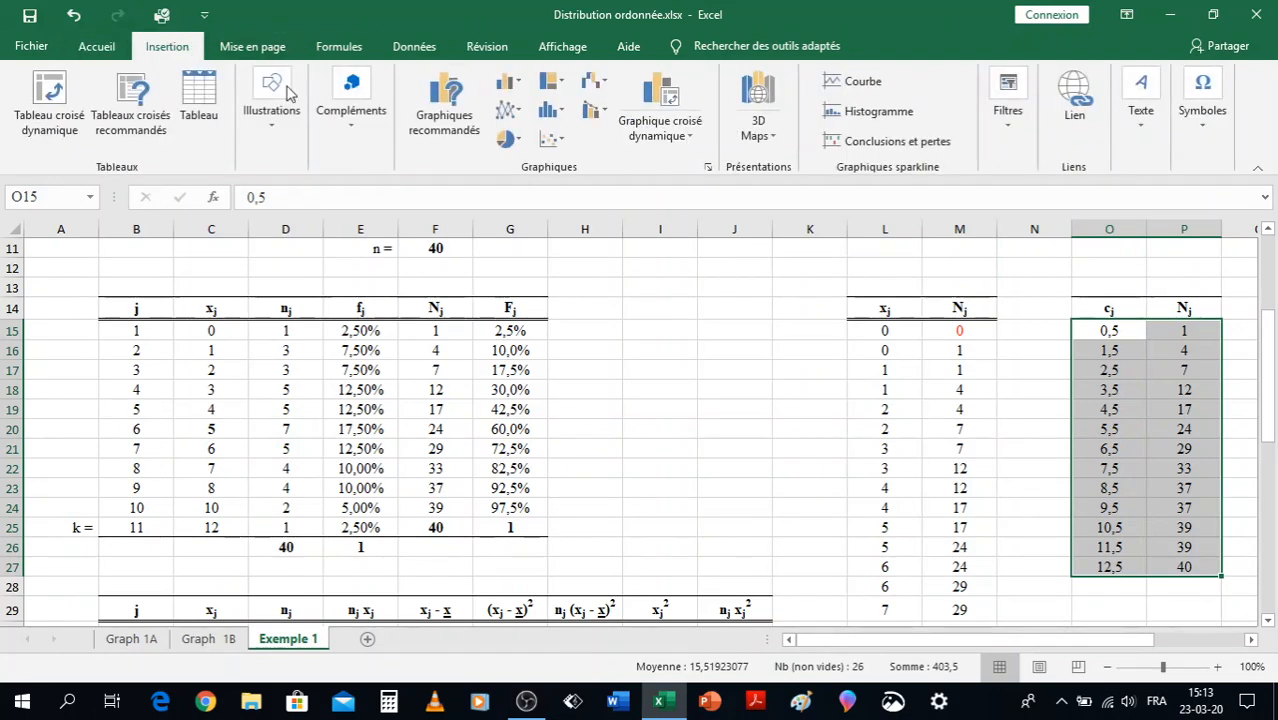
click(441, 116)
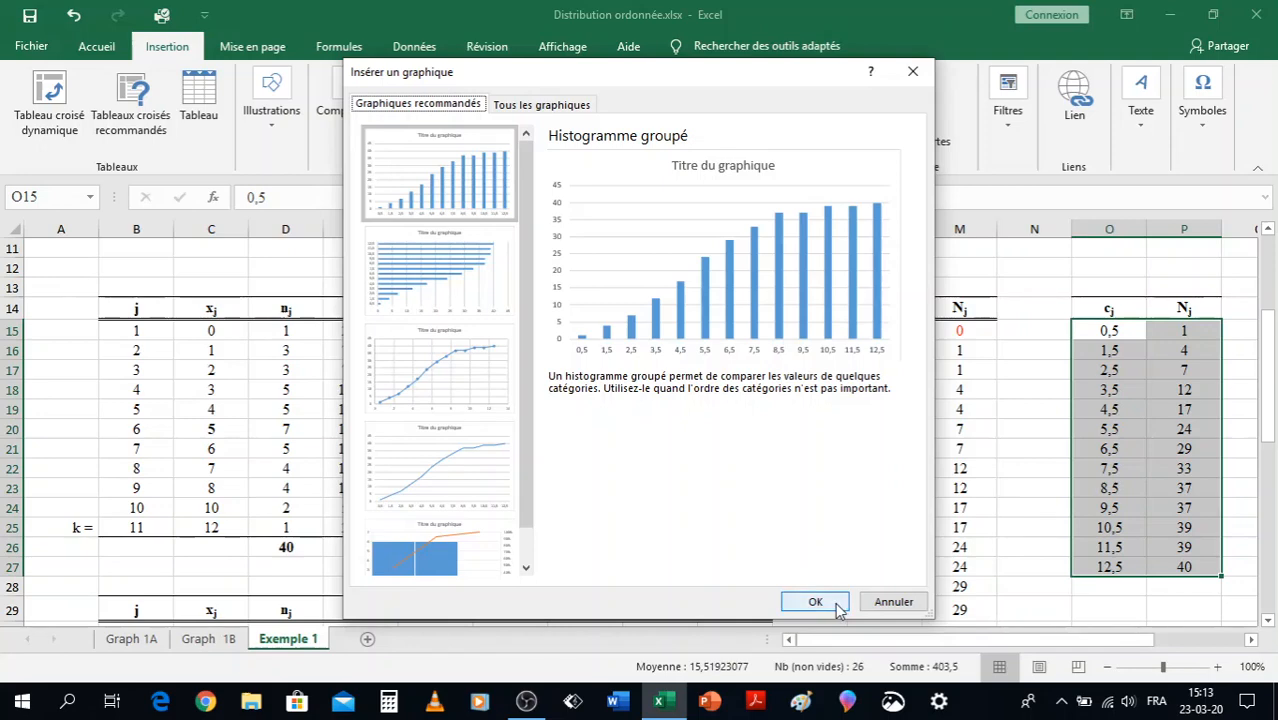
click(815, 602)
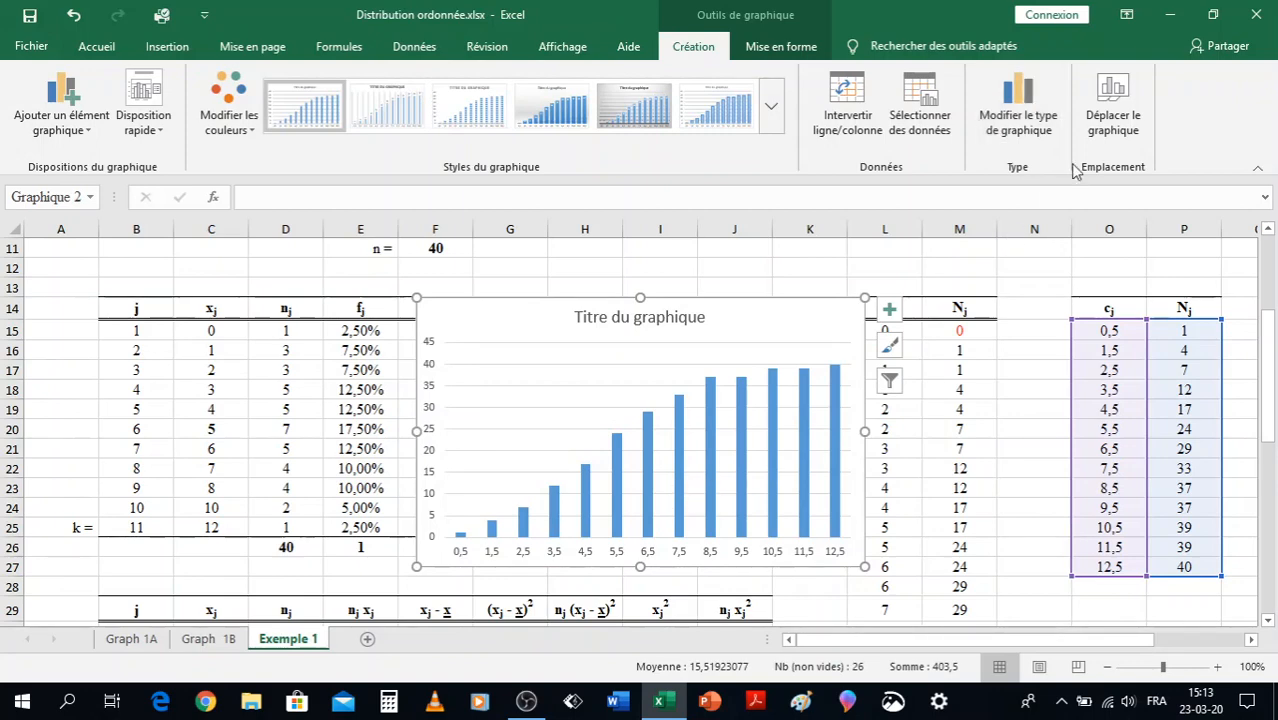
- Move the new column chart to its own new sheet named Graph 1C
click(1100, 134)
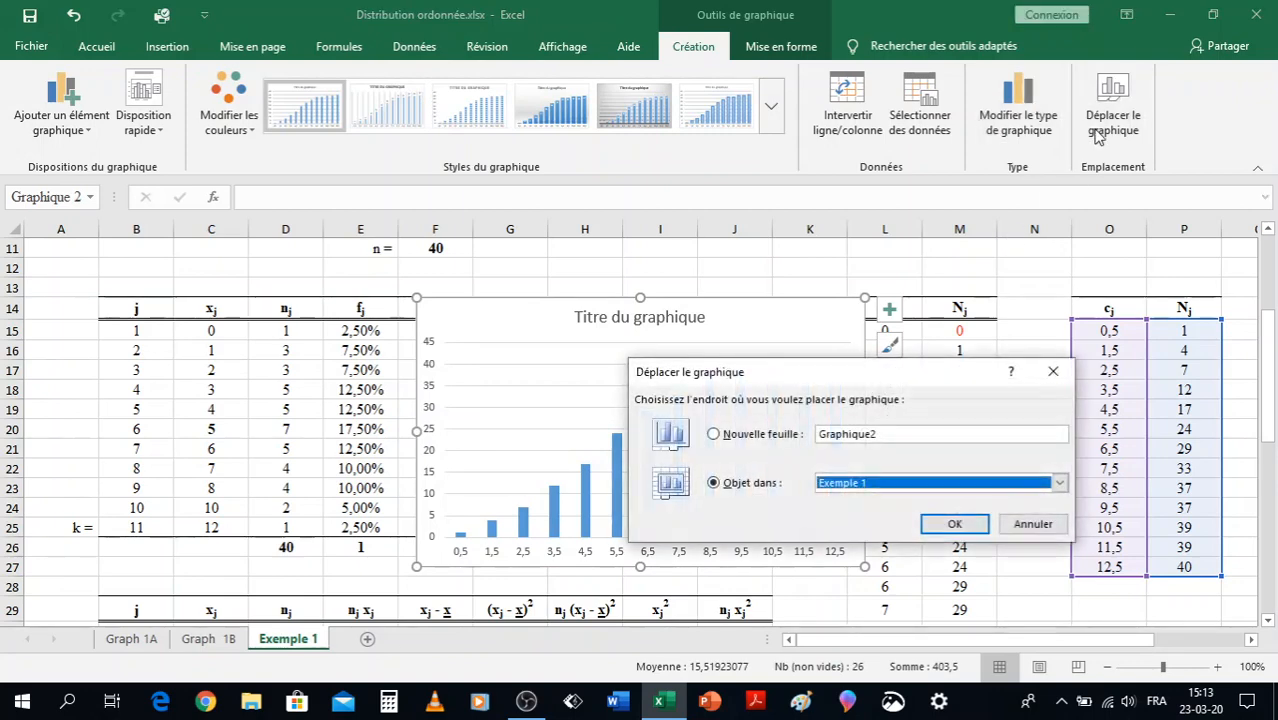
click(853, 438)
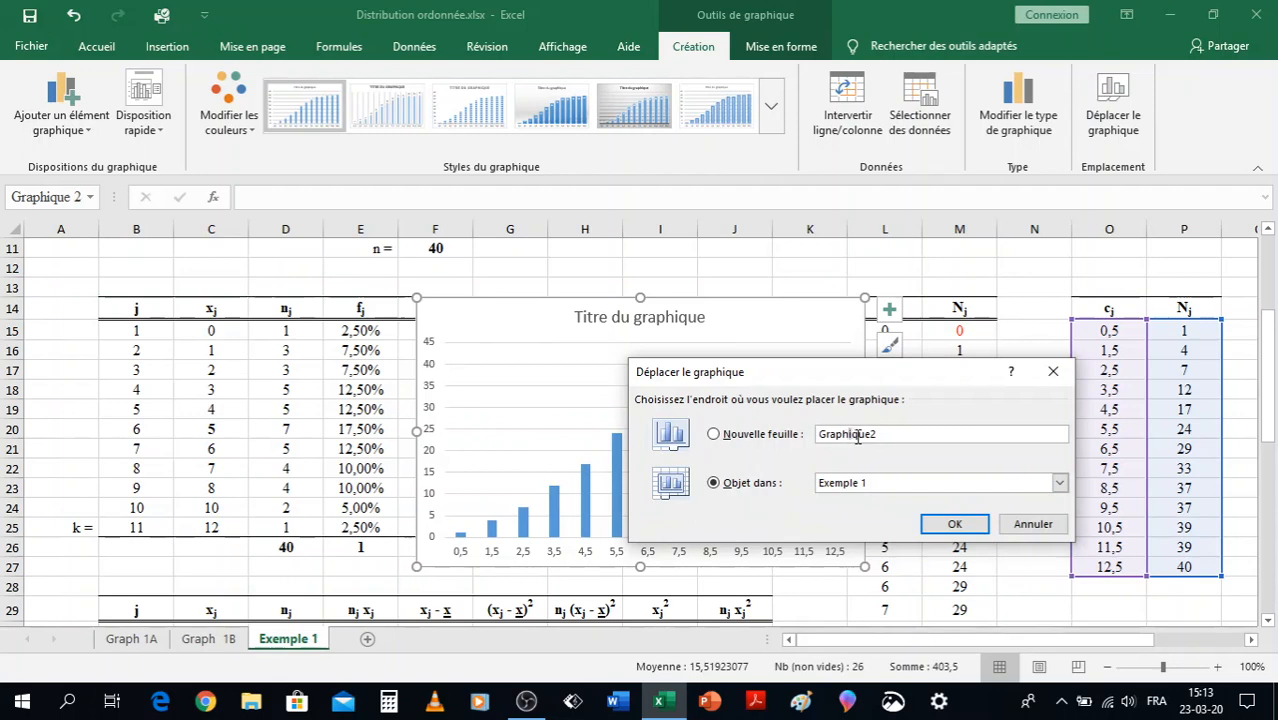
click(713, 434)
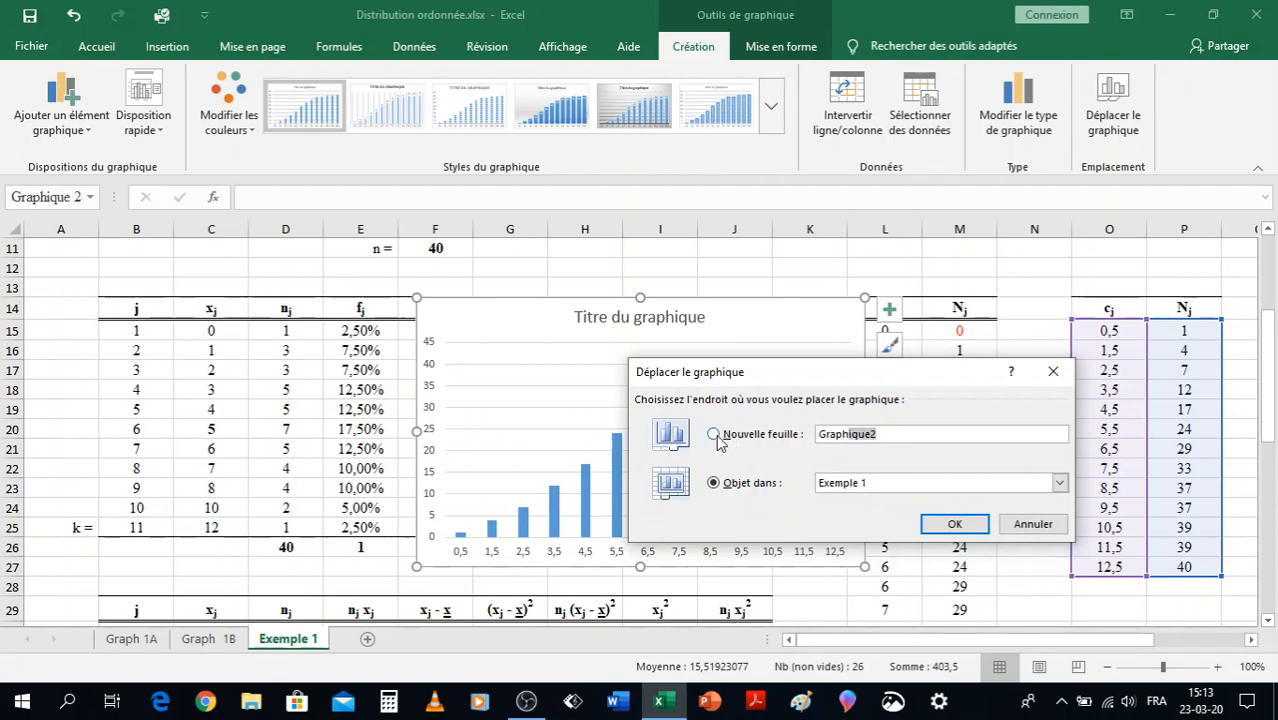
click(885, 434)
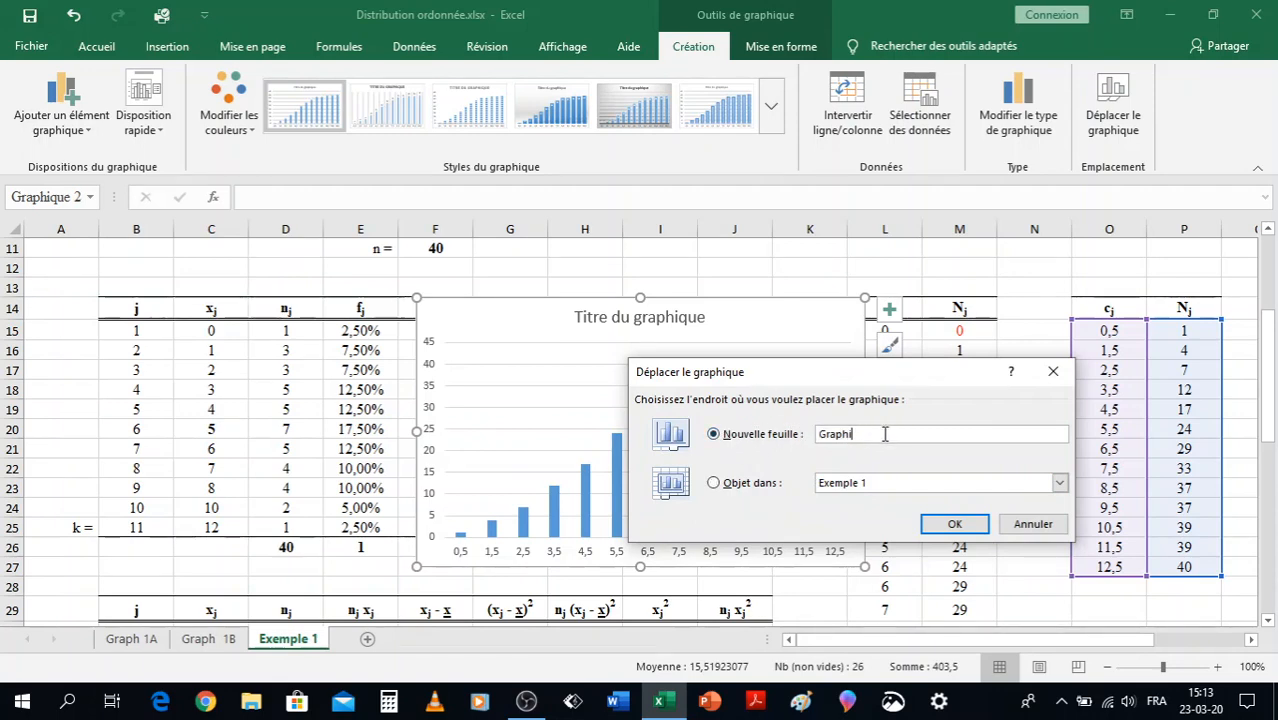
text(1C)
click(953, 525)
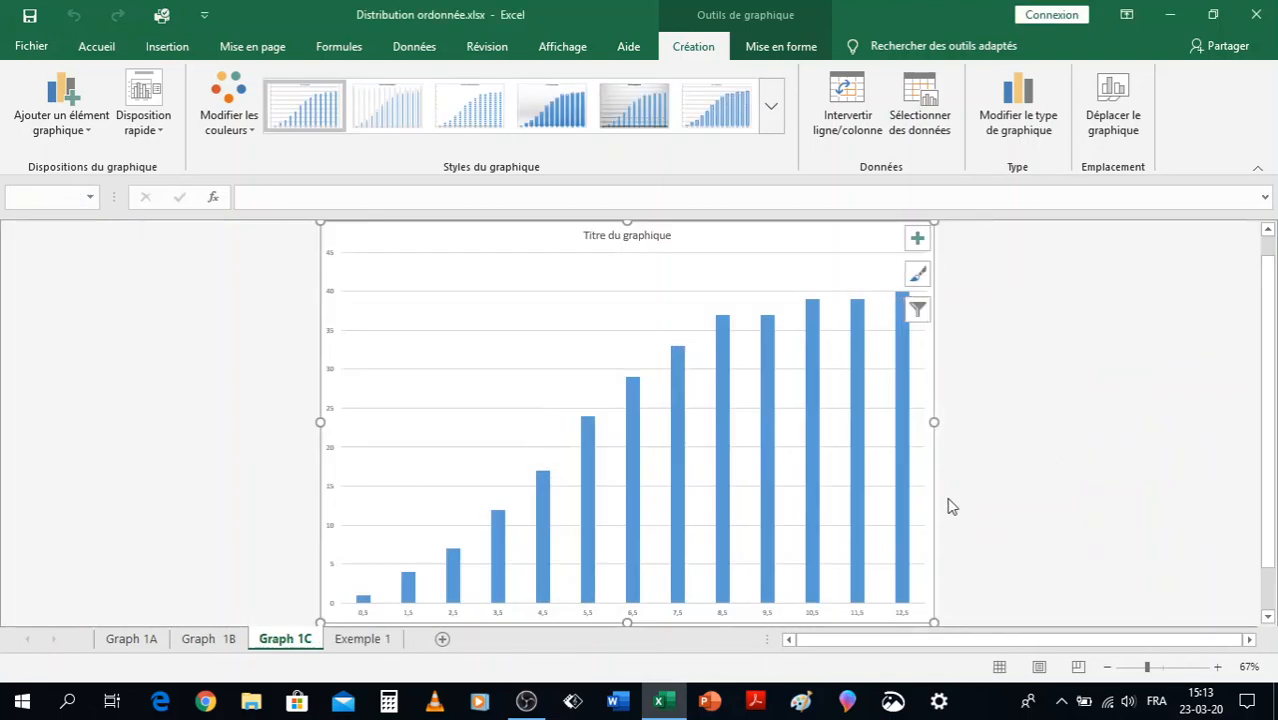
- Set the gap width (Largeur de l'intervalle) of the column series on Graph 1C to 0%
double_click(815, 497)
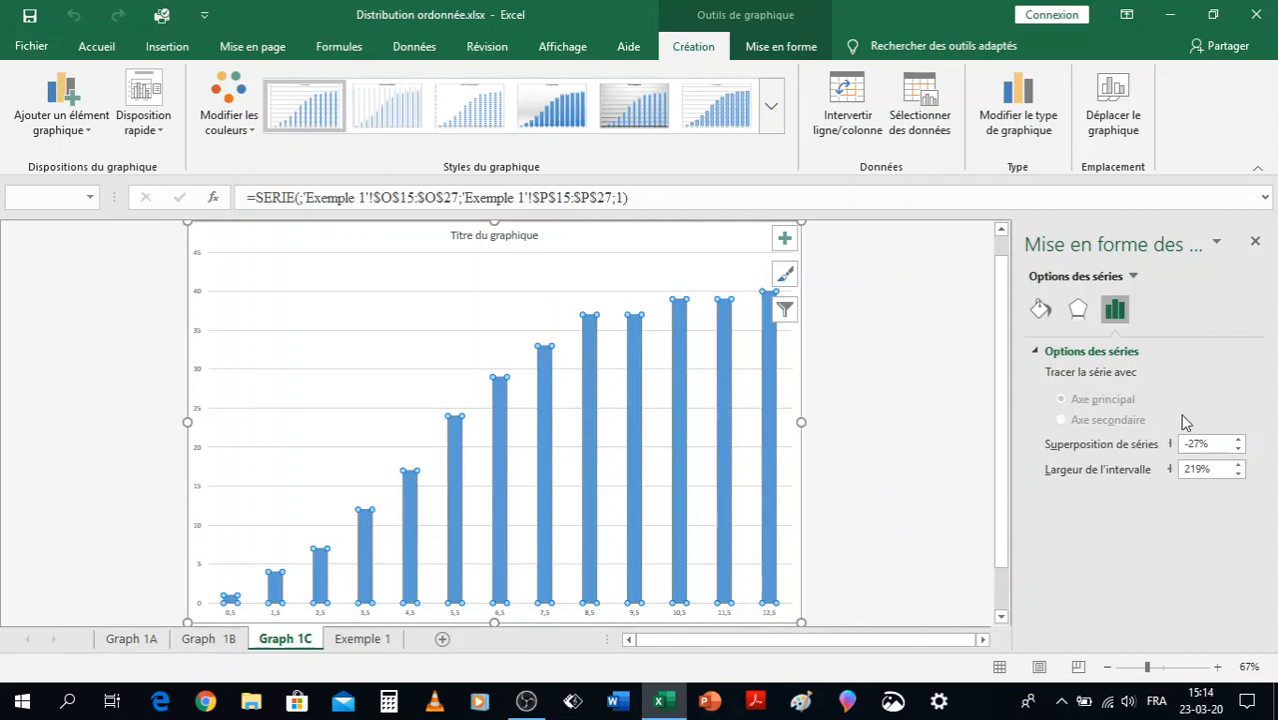
click(1201, 472)
drag(1201, 469, 1183, 469)
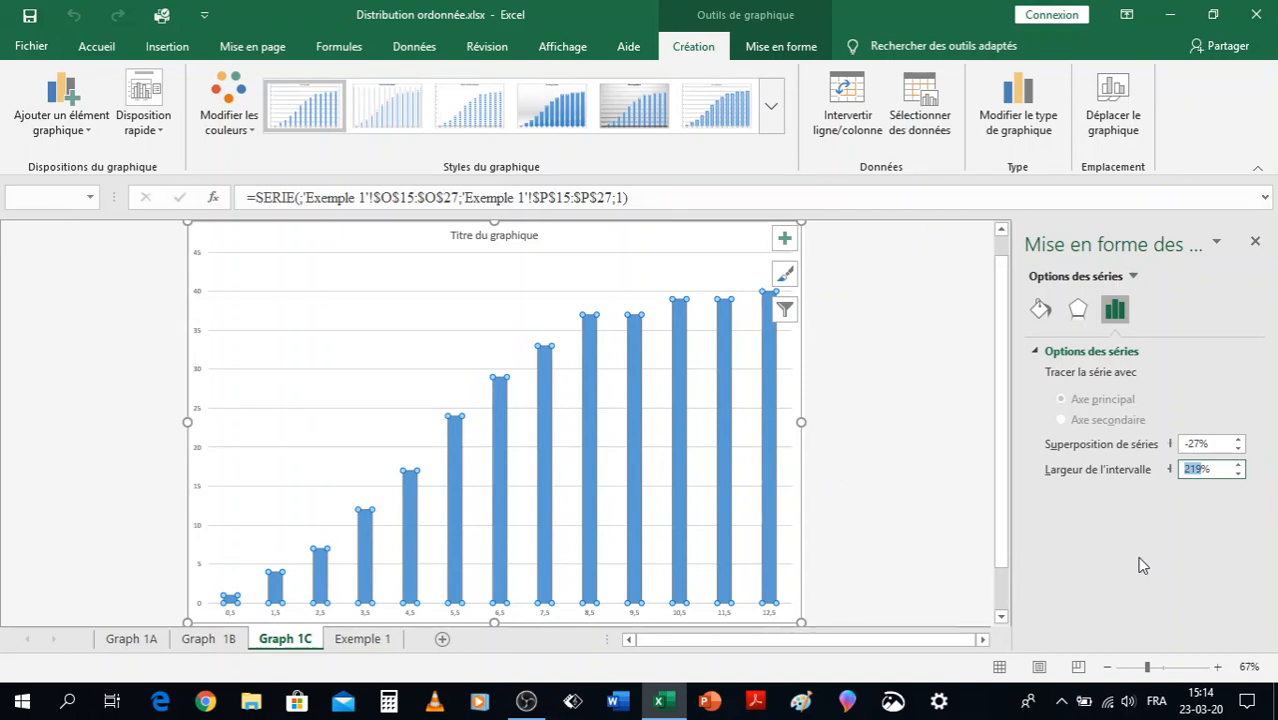
text(0)
key(Return)
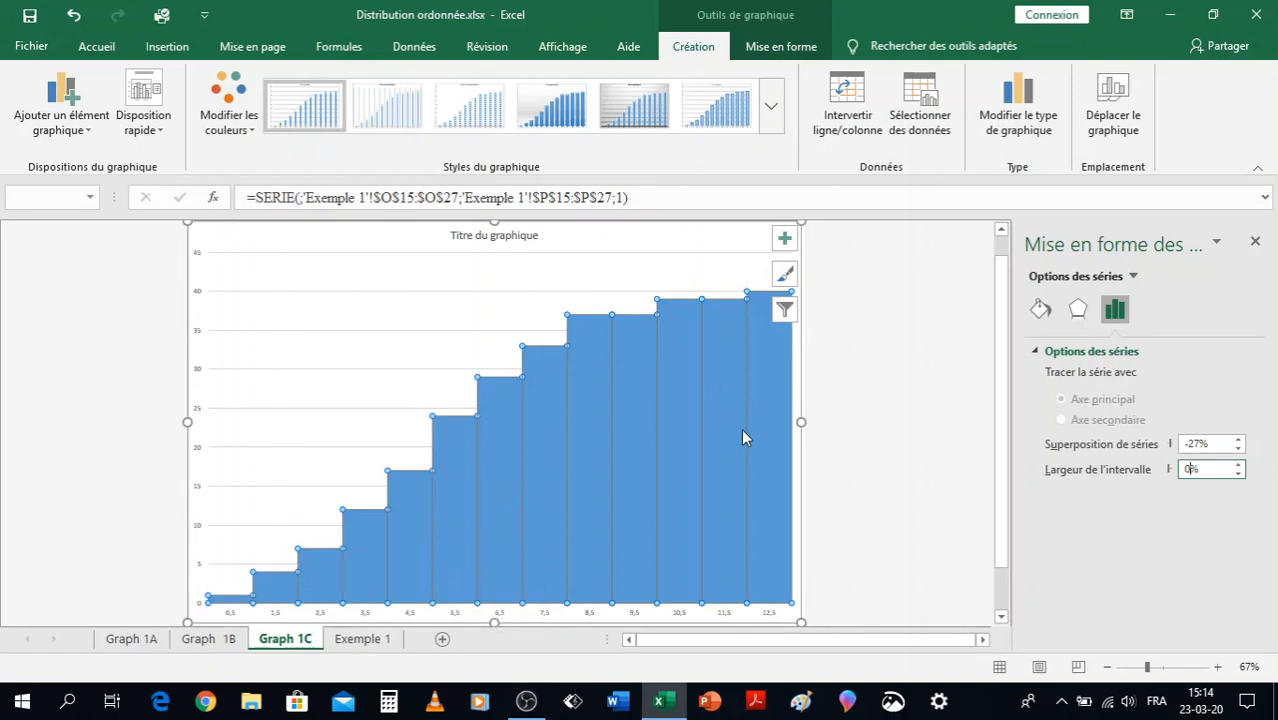
click(760, 485)
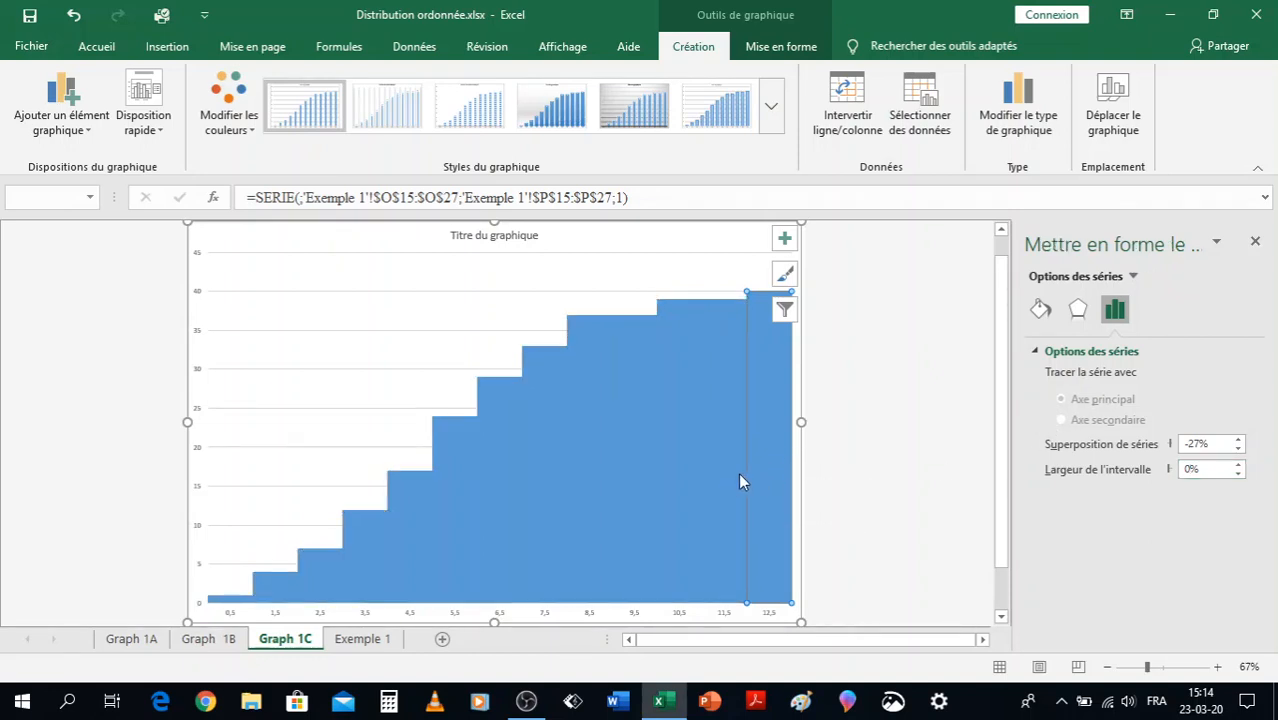
click(631, 510)
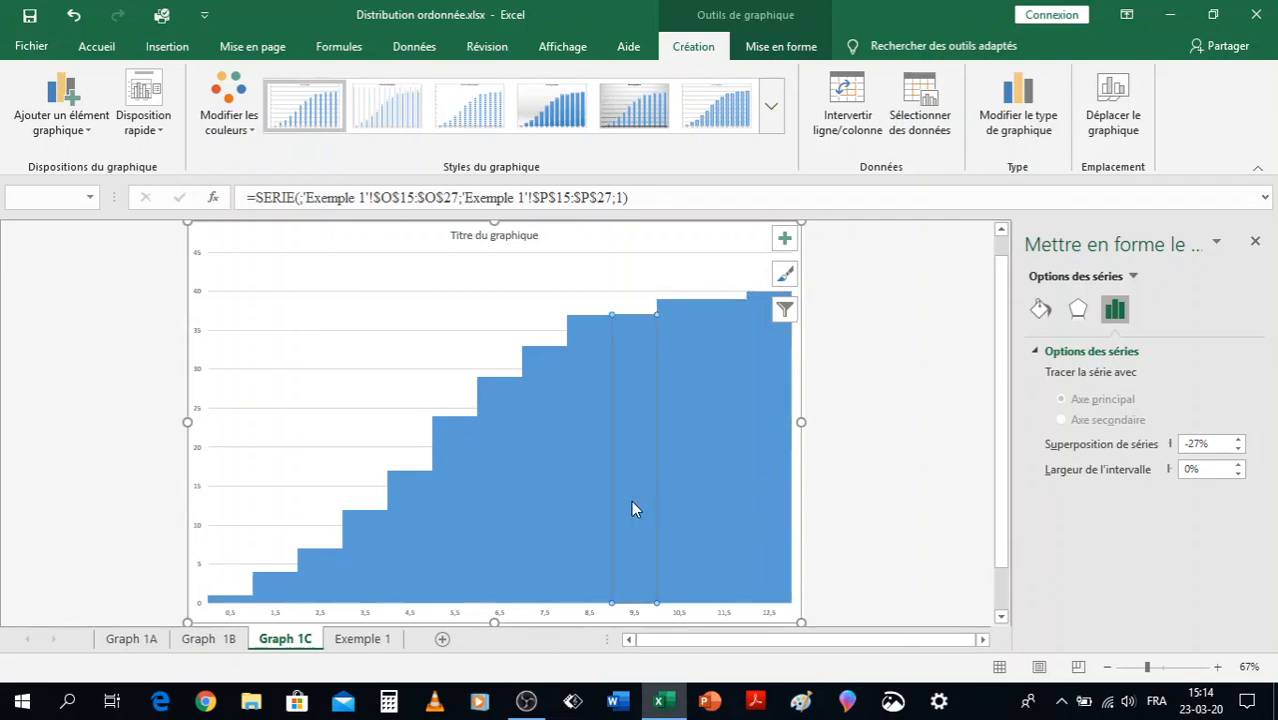
click(585, 513)
click(811, 516)
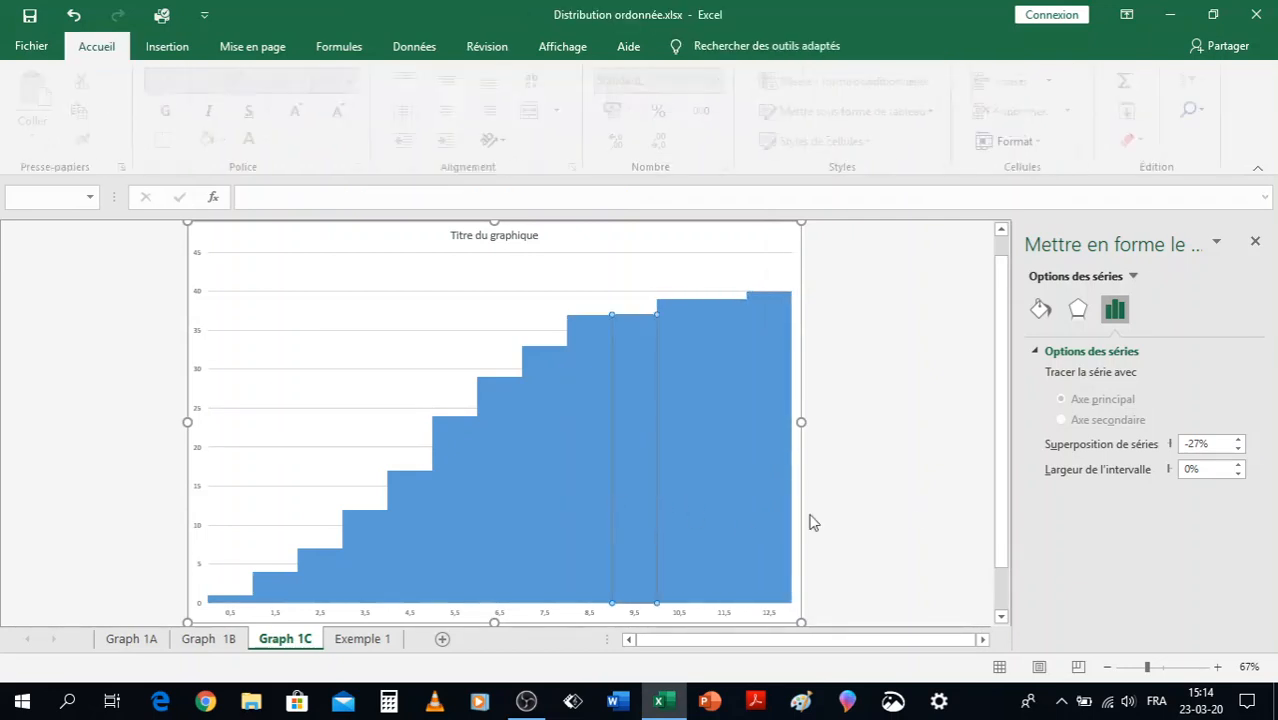
- Give the whole column series a solid line border (Trait plein)
click(633, 464)
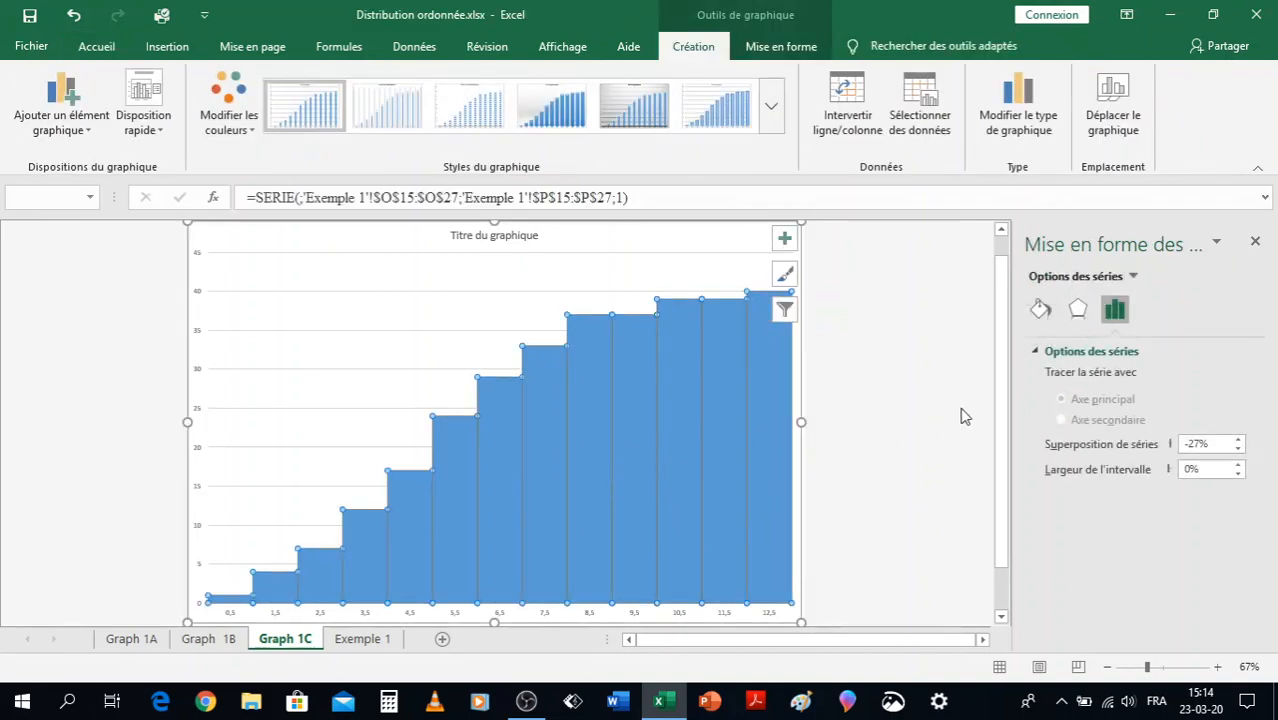
click(1040, 311)
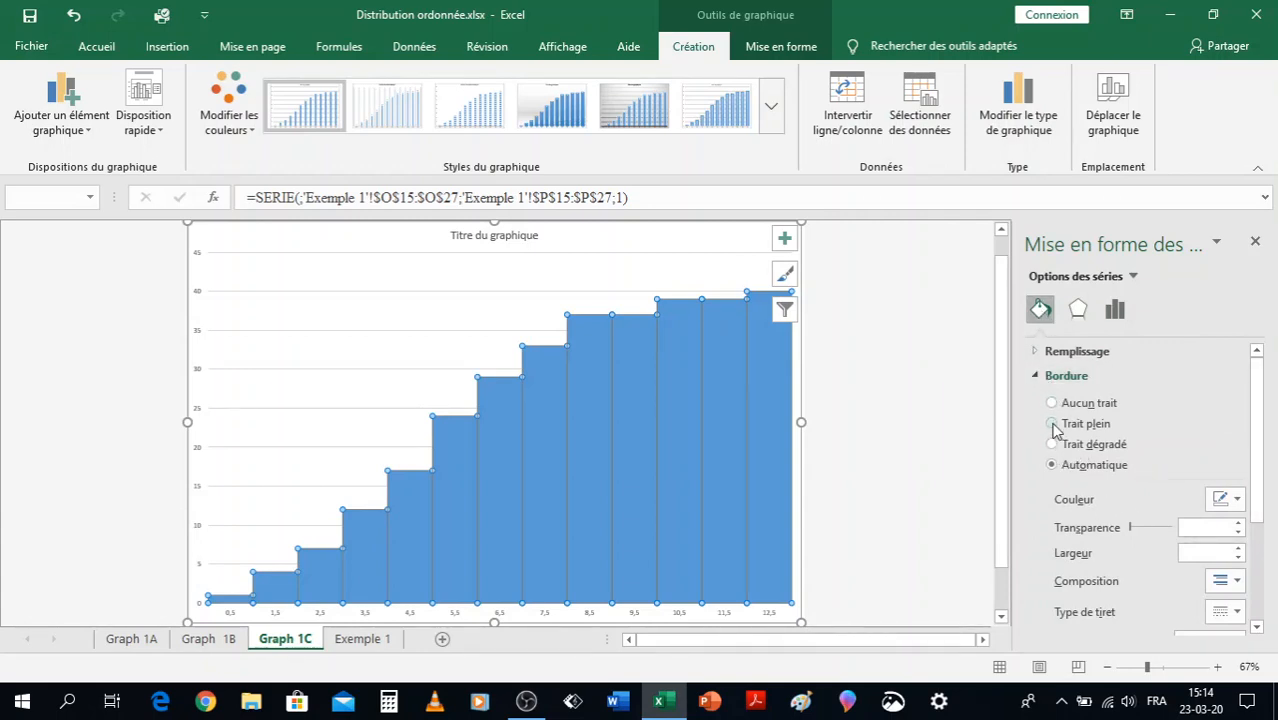
click(1053, 425)
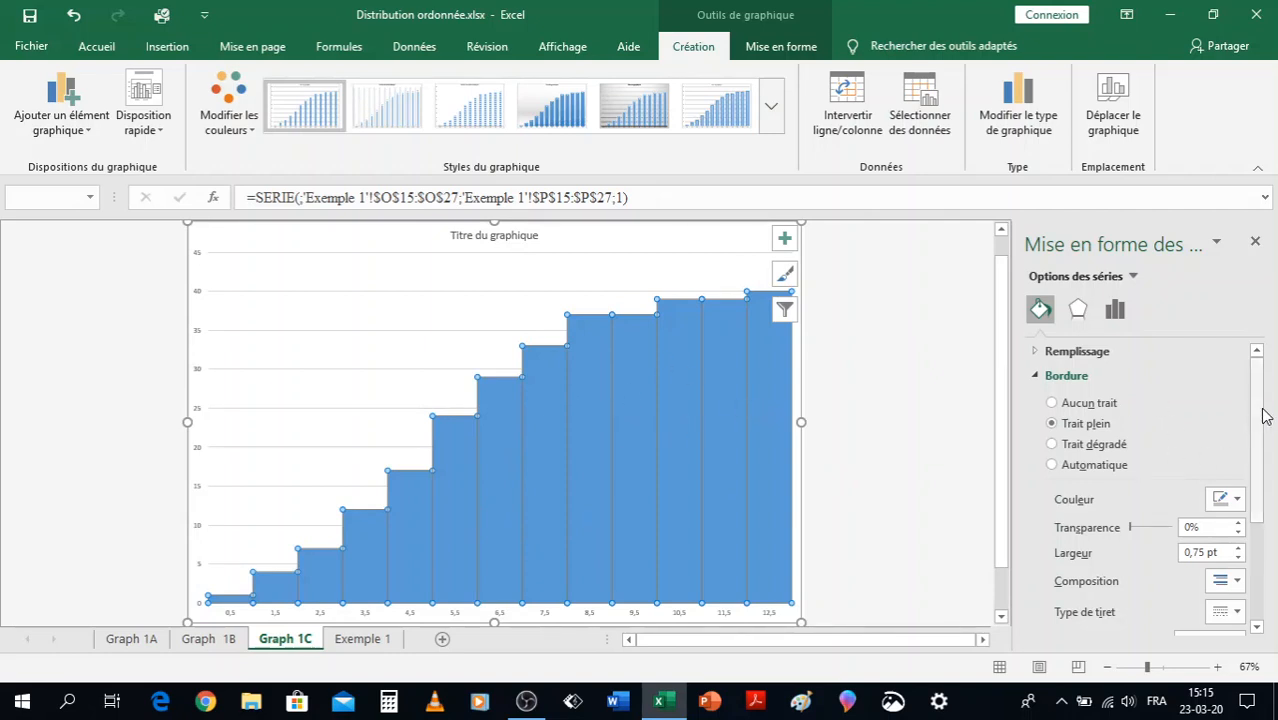
mouse_move(1266, 415)
mouse_down()
mouse_move(1276, 553)
mouse_move(1258, 410)
mouse_up()
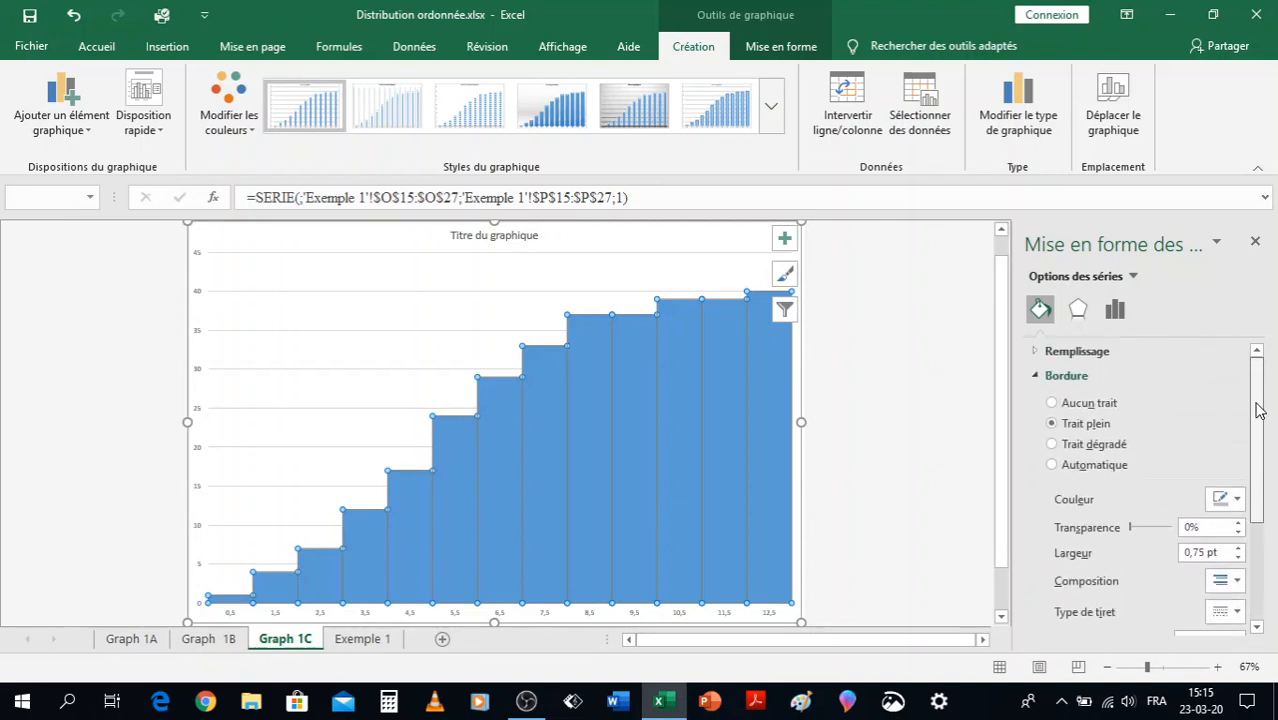
- Remove the fill of the column series (Aucun remplissage), then close the formatting options and deselect the chart
click(1036, 353)
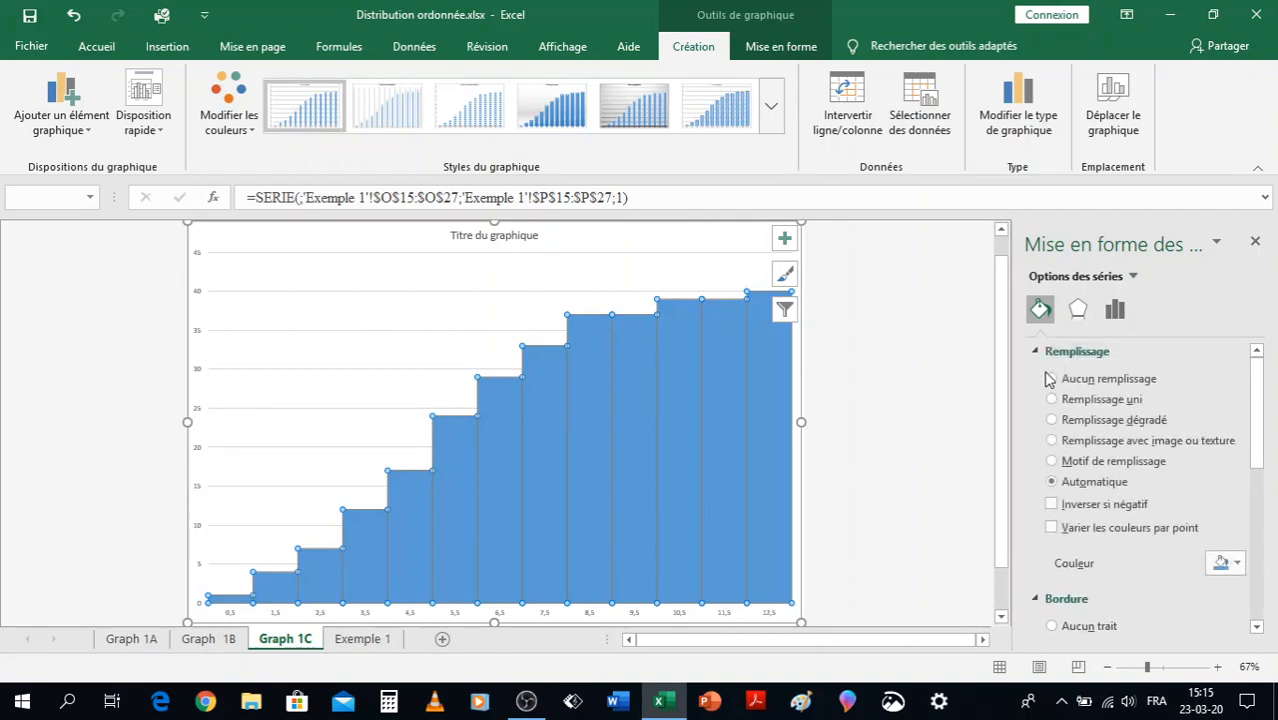
click(1051, 379)
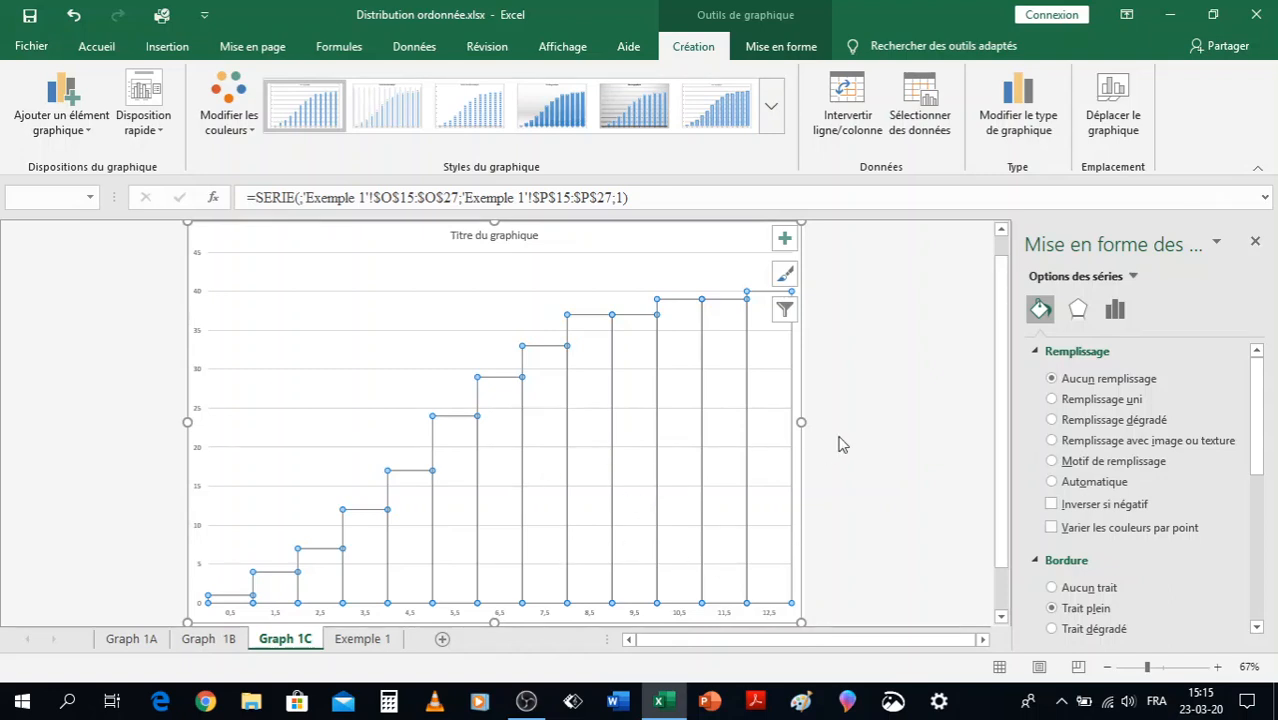
click(1256, 246)
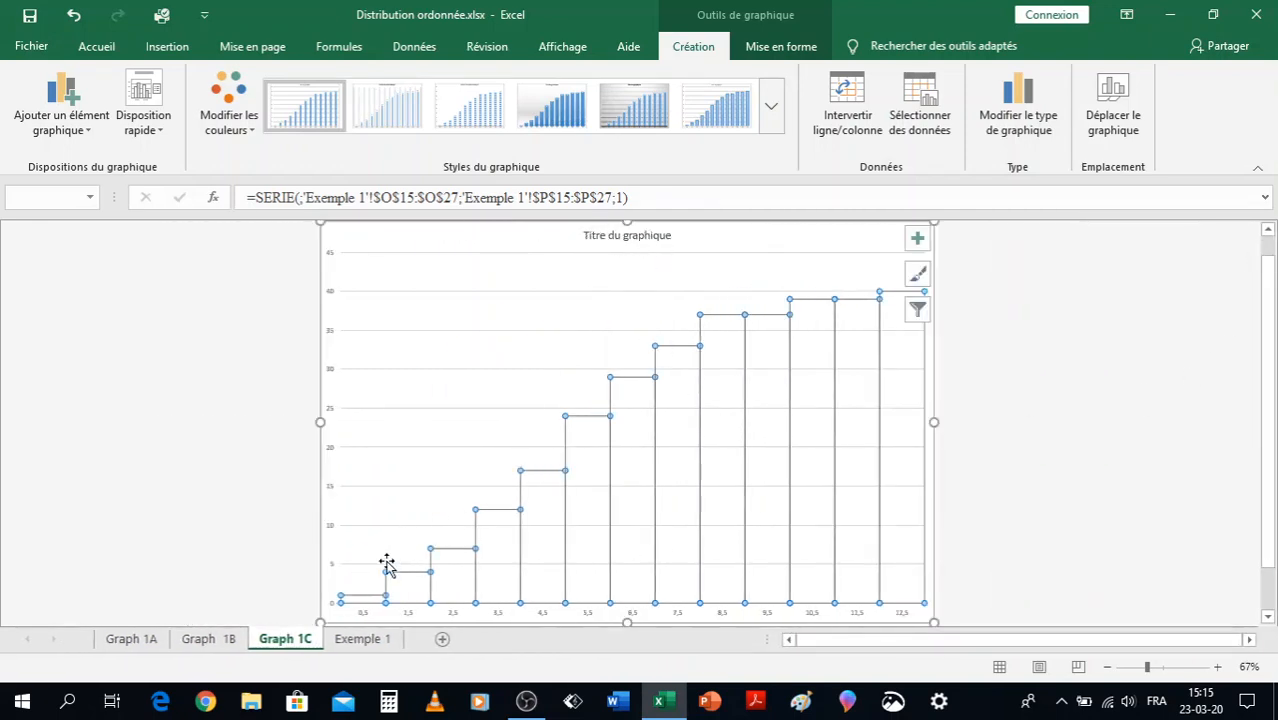
click(1001, 462)
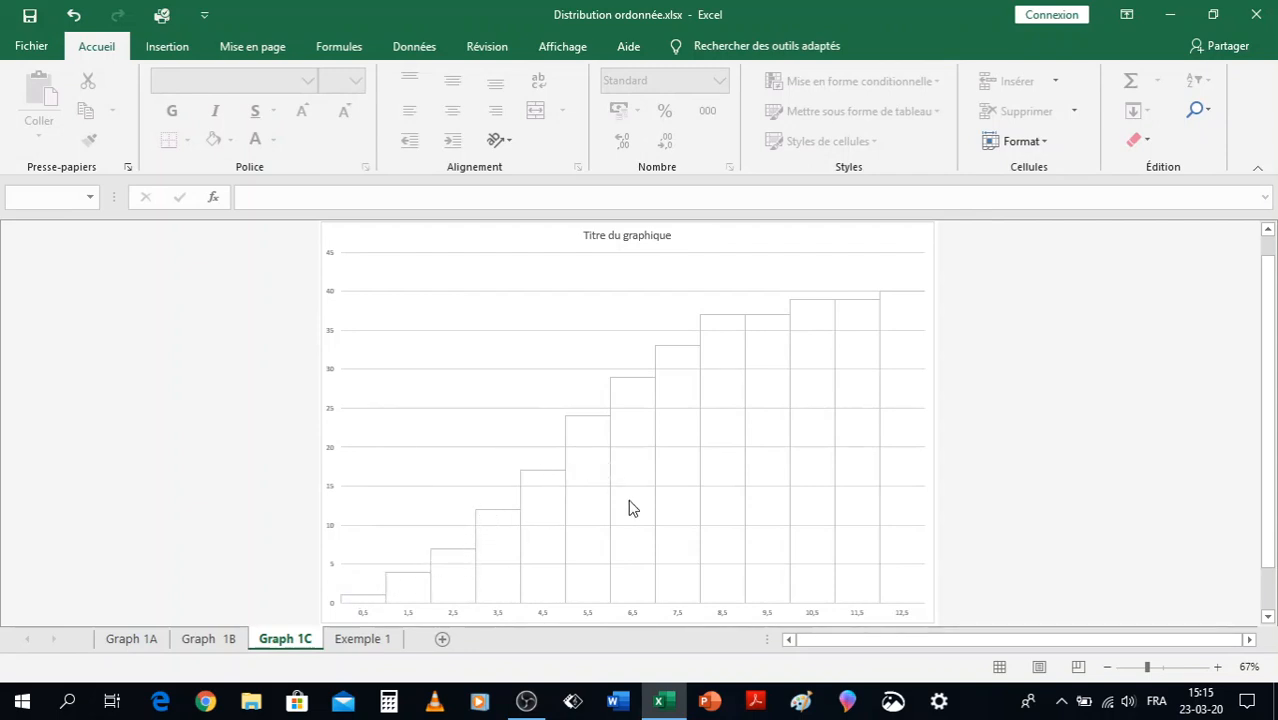
- Change the border colour of the whole column series to the standard dark blue and close the formatting options
click(673, 456)
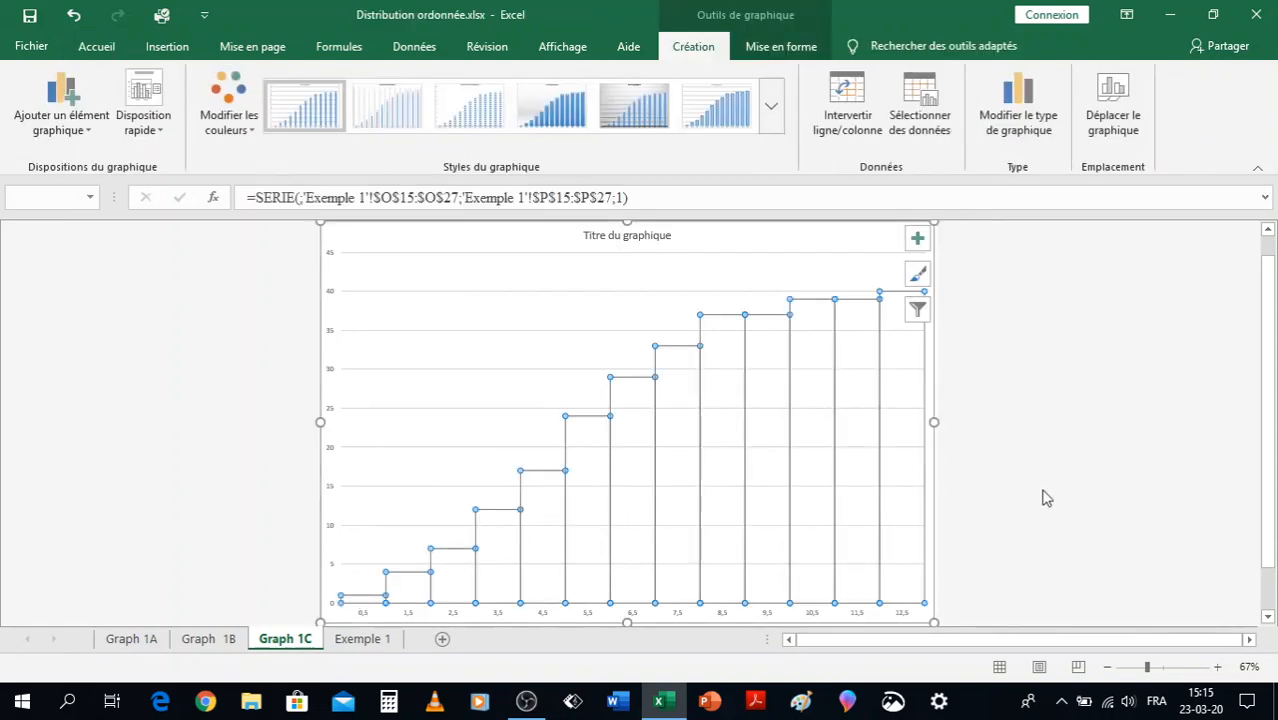
double_click(861, 392)
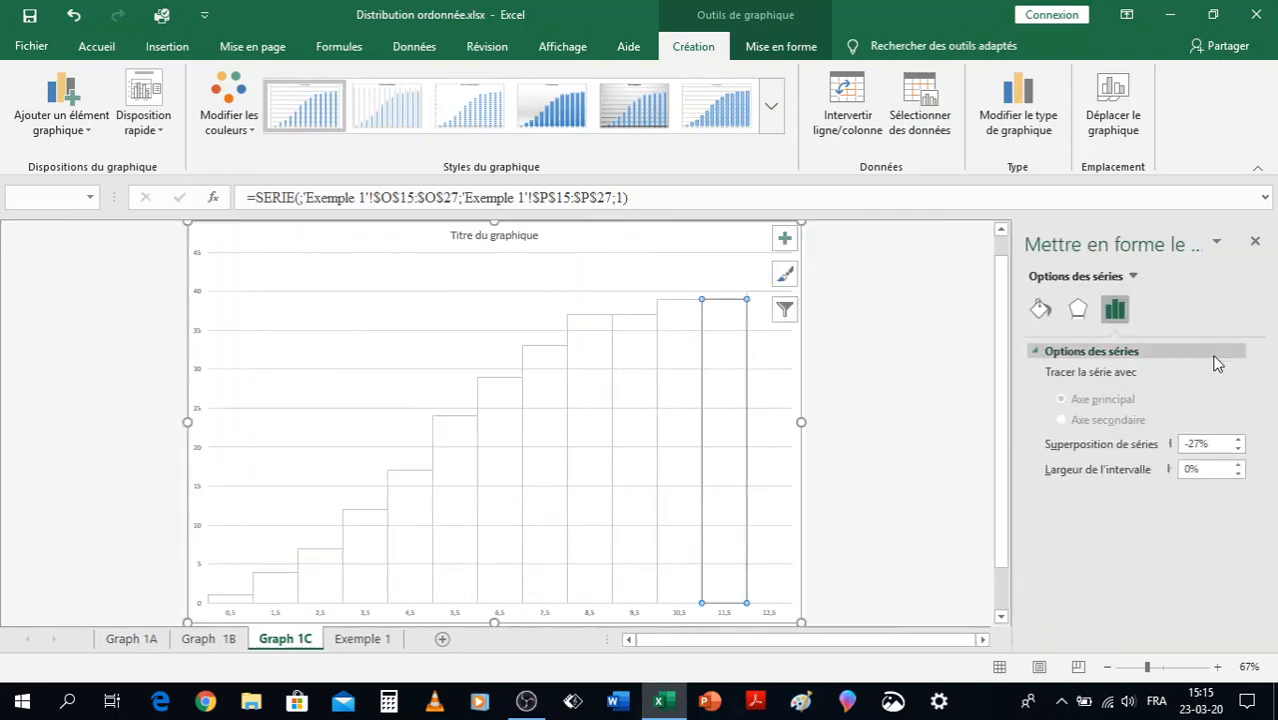
click(668, 394)
click(845, 410)
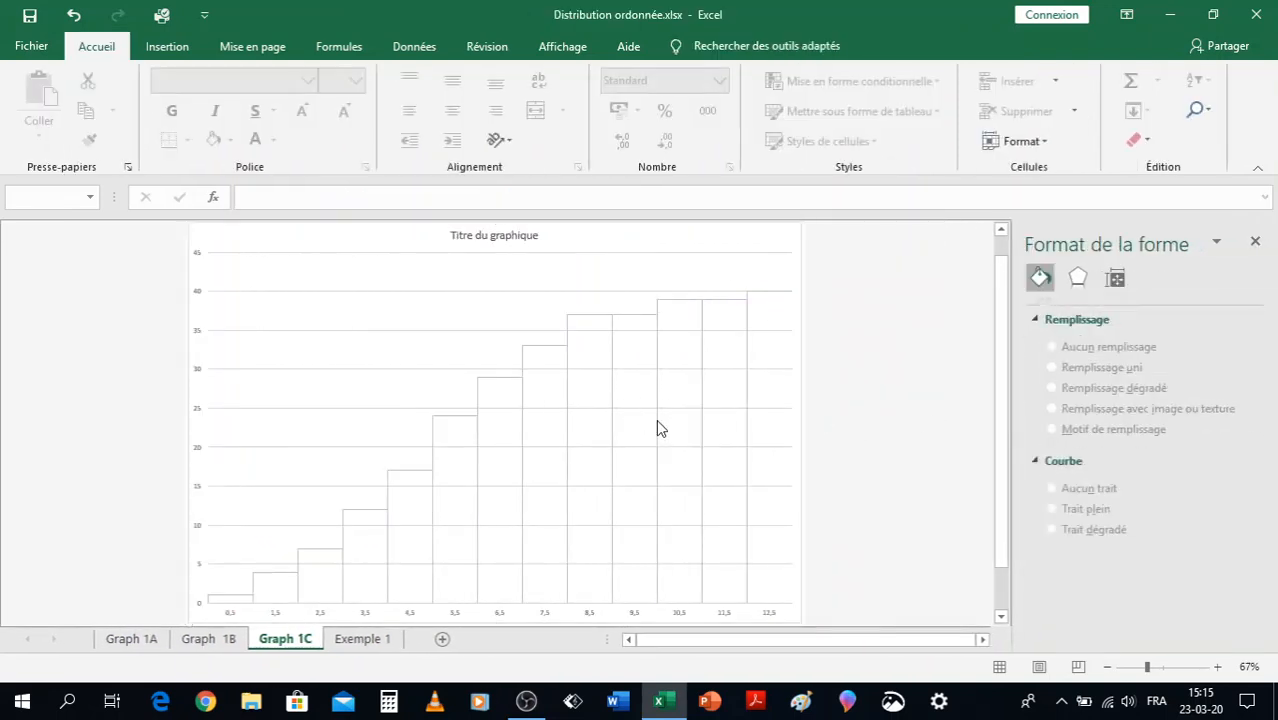
click(590, 432)
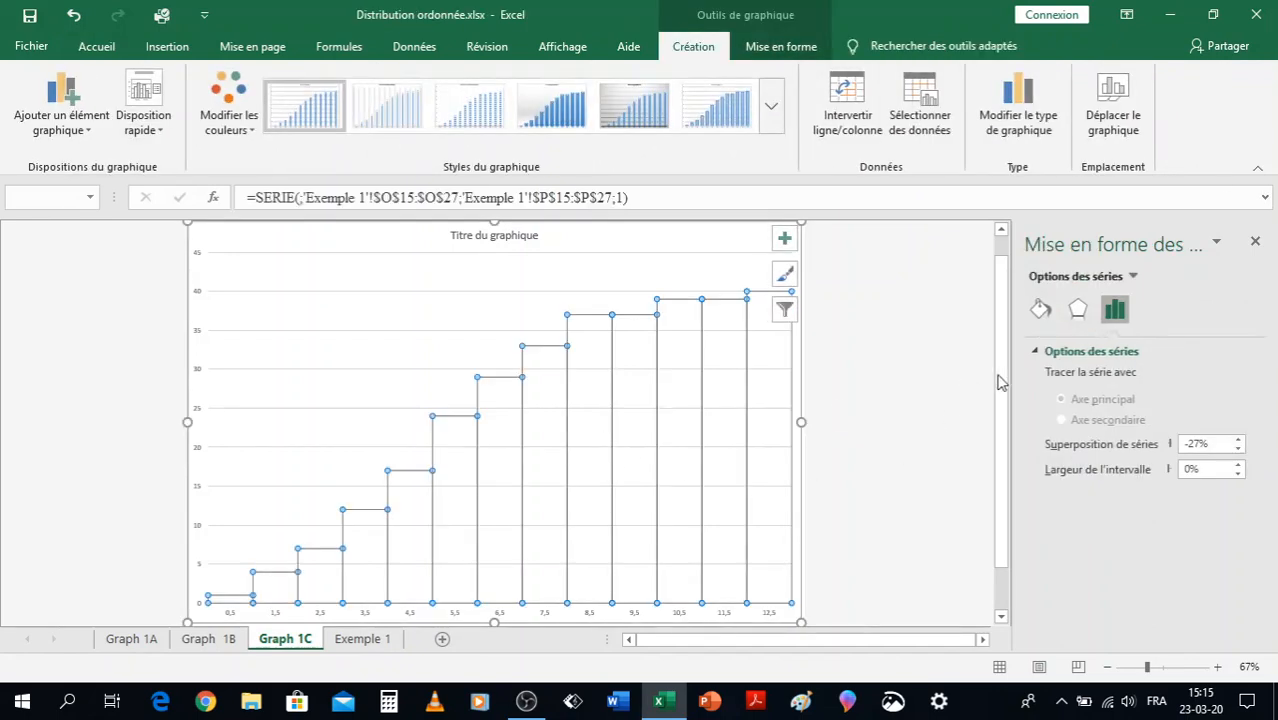
click(1040, 310)
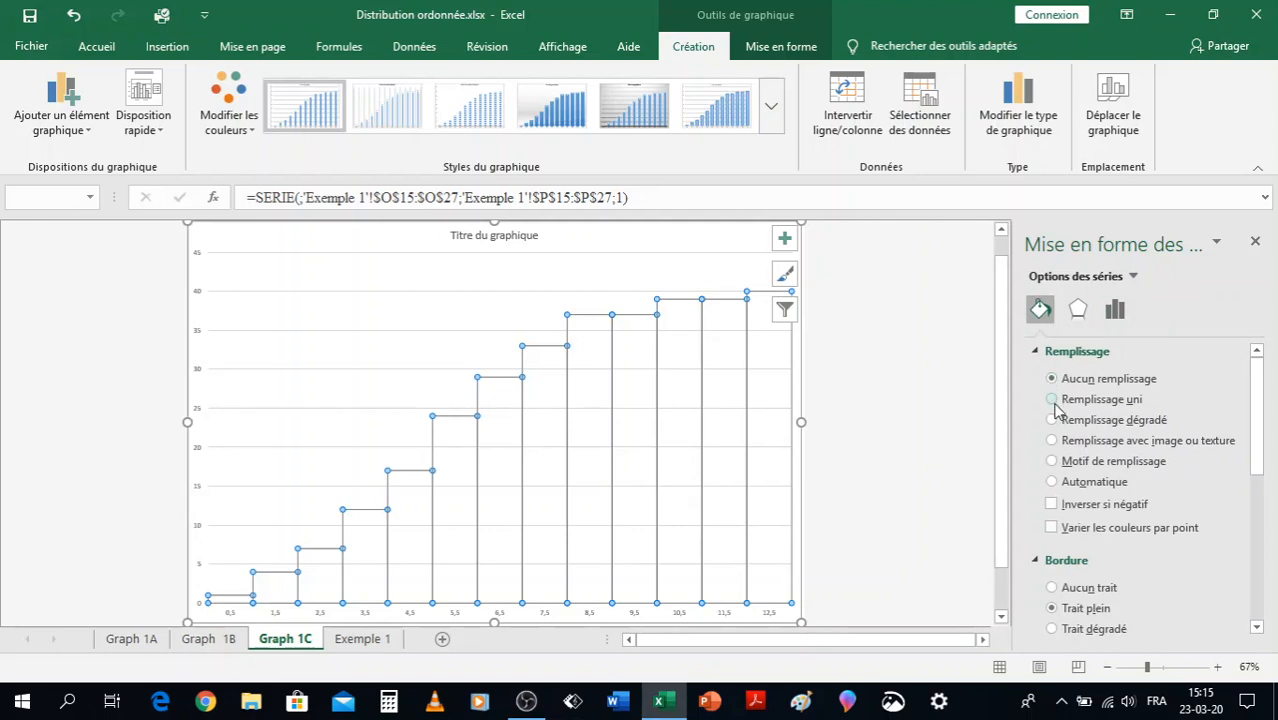
scroll(1100, 590, down, 1)
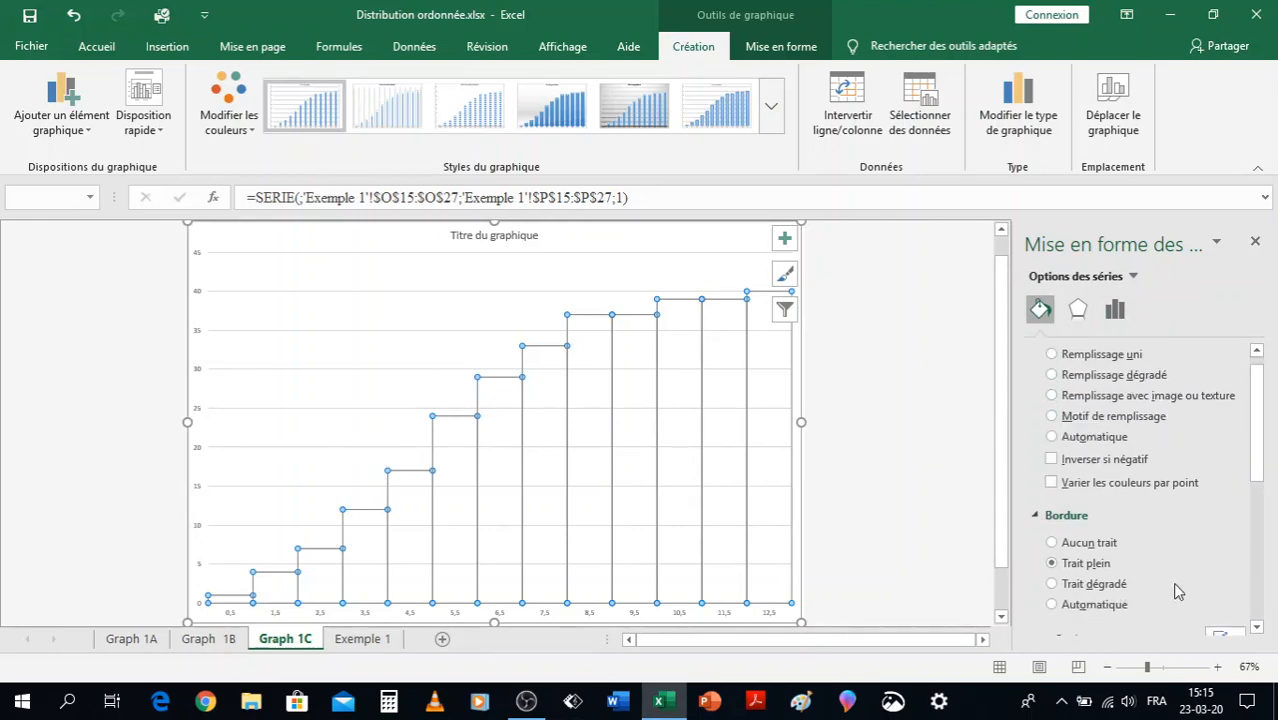
scroll(1178, 592, down, 2)
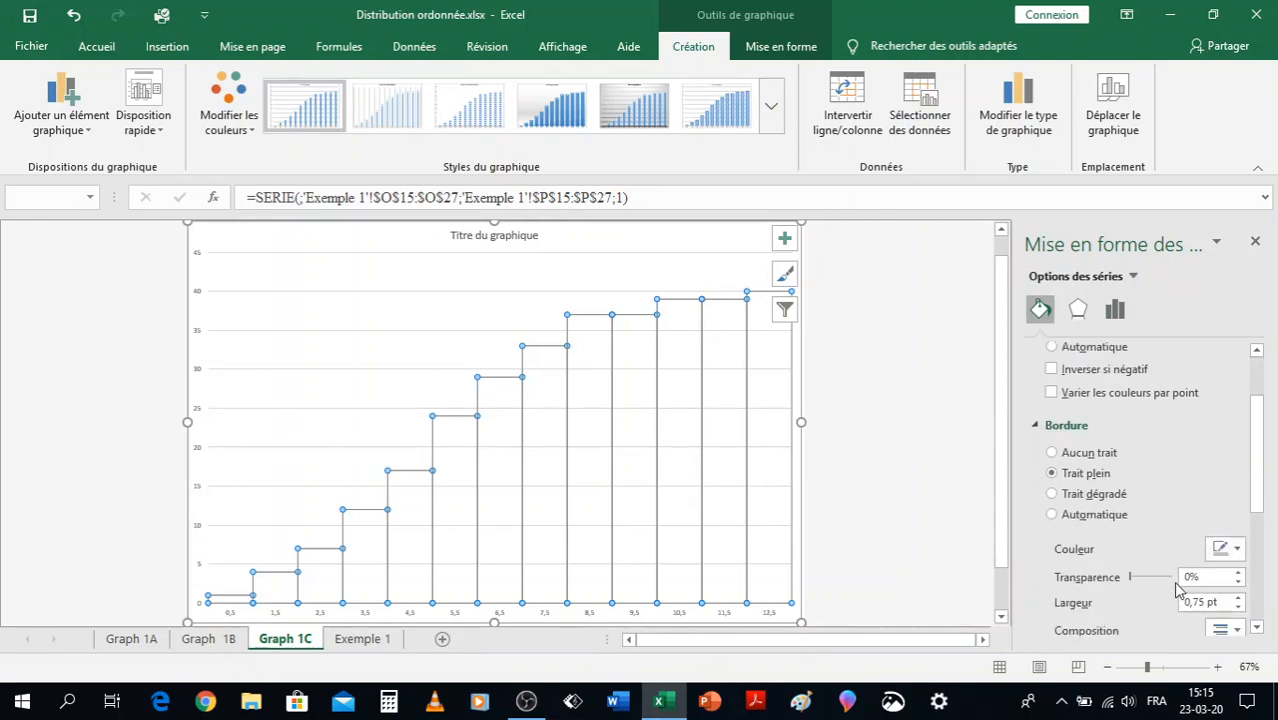
click(1238, 551)
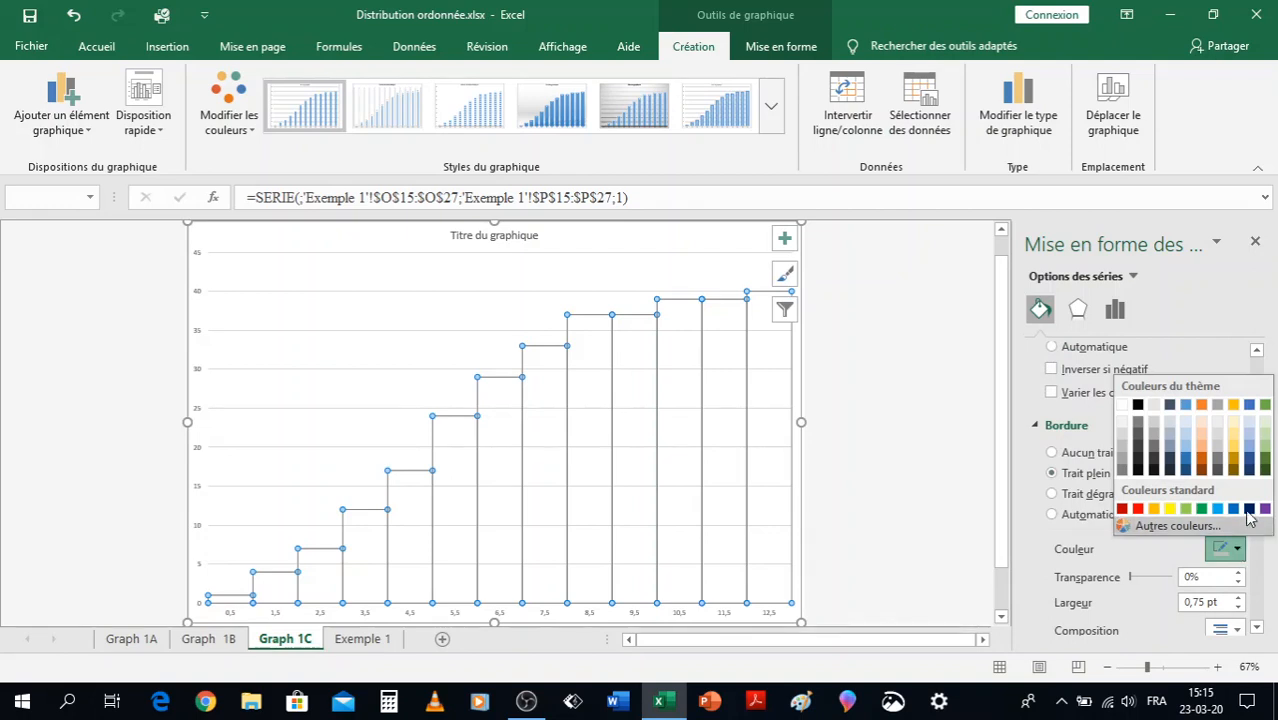
click(1249, 509)
click(995, 437)
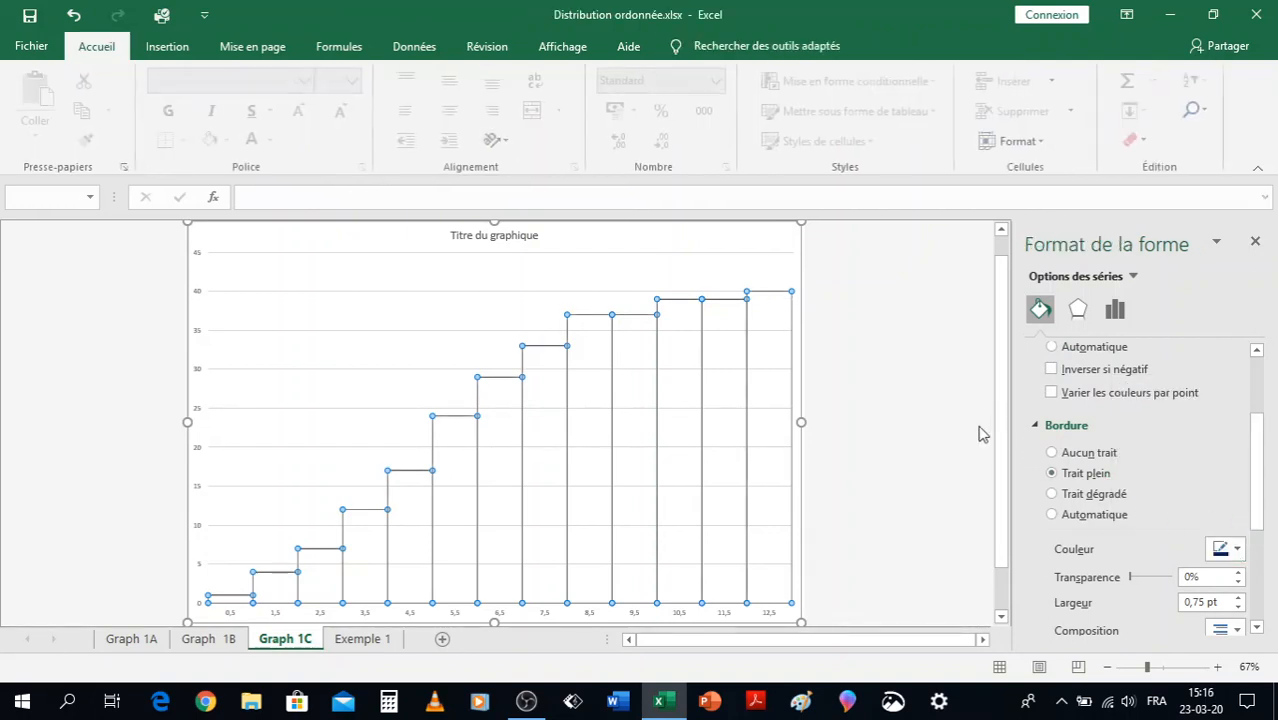
click(1254, 241)
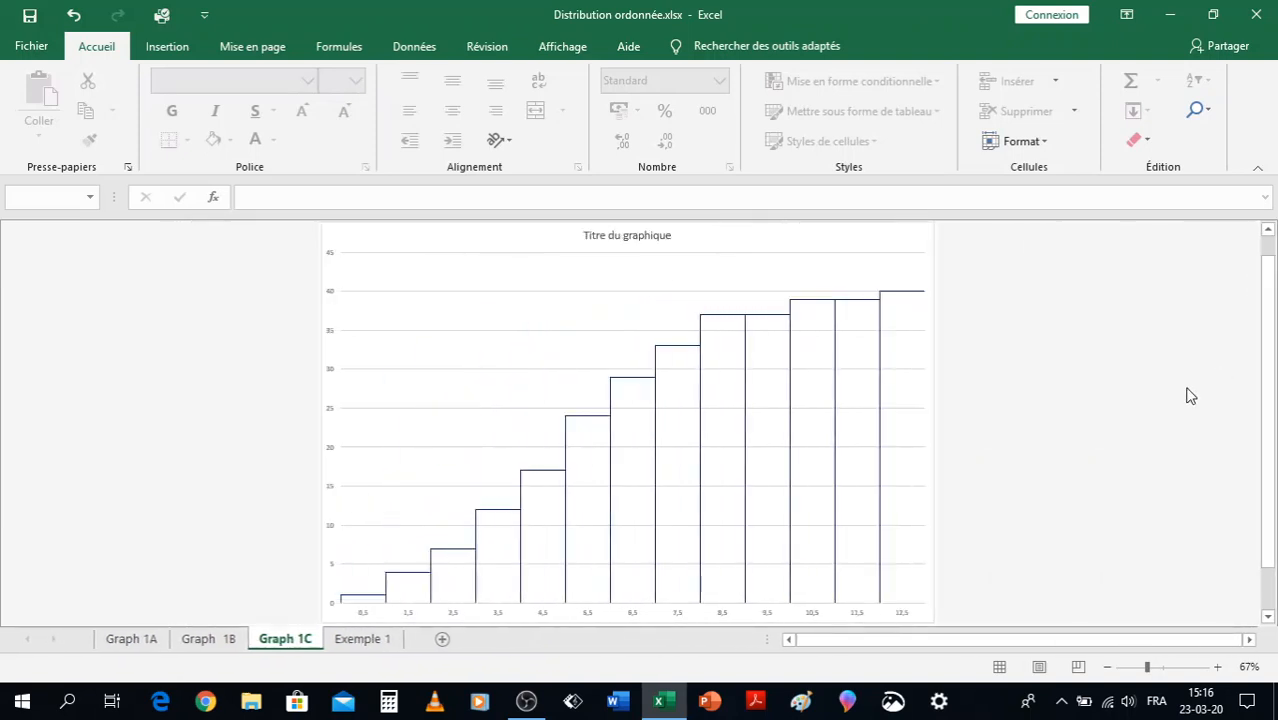